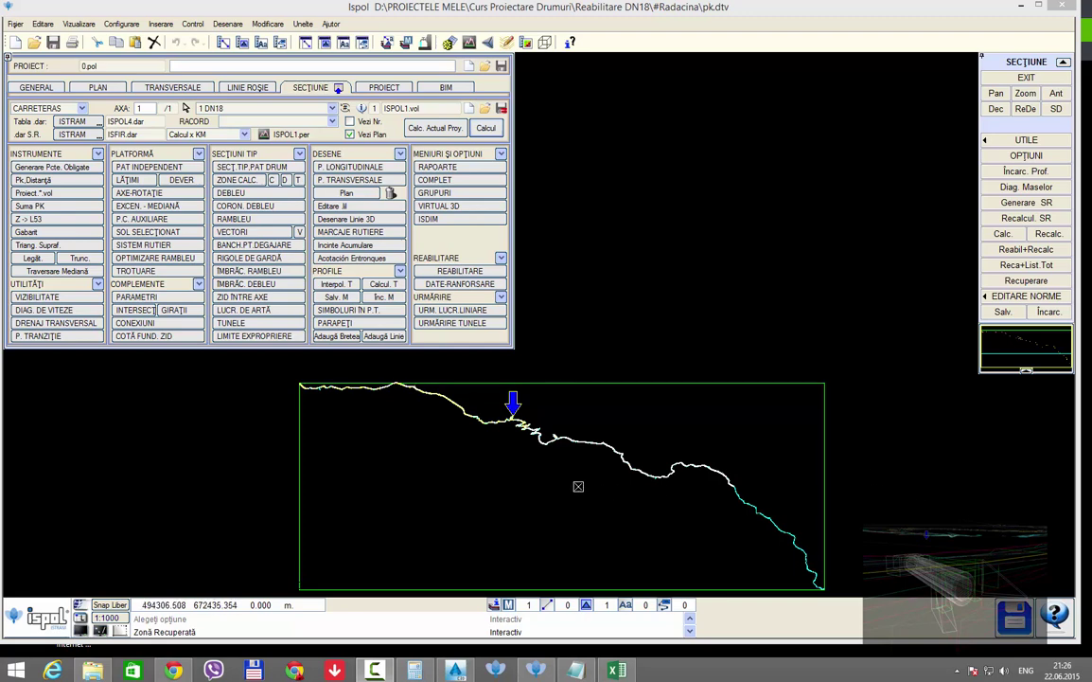
Step: Show the real DN18 cross-section at km 152828.990, keeping the unsaved section data
{"action": "middle_click_drag", "start_coordinate": [577, 485], "coordinate": [653, 505]}
{"action": "scroll", "coordinate": [641, 464], "scroll_direction": "up", "scroll_amount": 2}
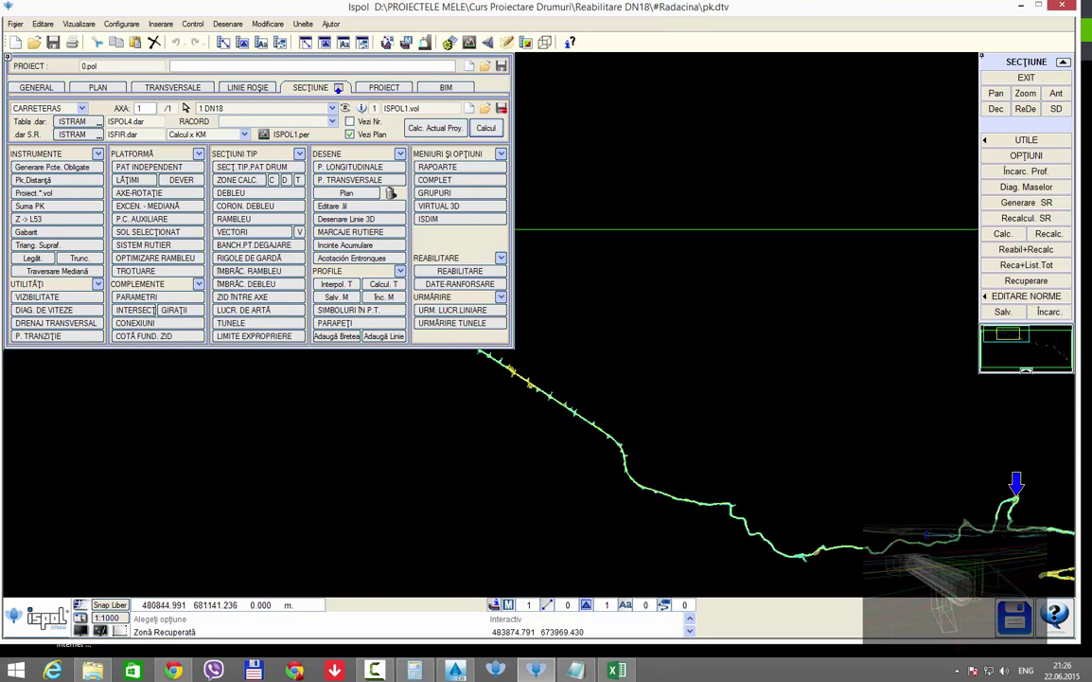
{"action": "mouse_move", "coordinate": [641, 464]}
{"action": "middle_mouse_down"}
{"action": "mouse_move", "coordinate": [568, 417]}
{"action": "mouse_move", "coordinate": [575, 402]}
{"action": "middle_mouse_up"}
{"action": "left_click", "coordinate": [725, 389]}
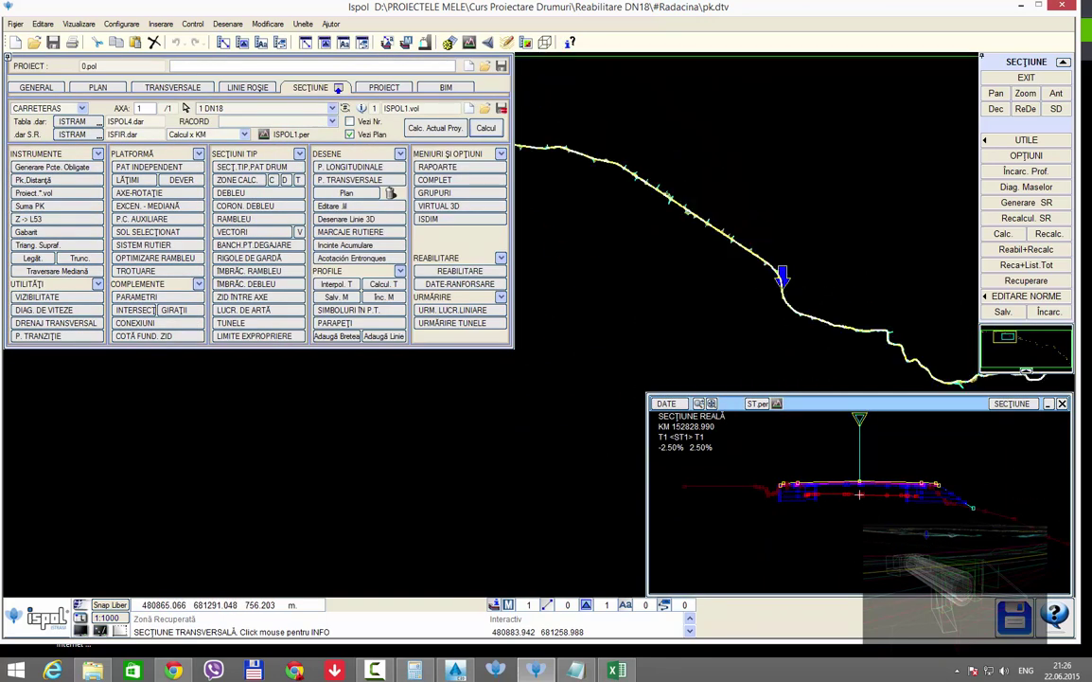
{"action": "middle_click_drag", "start_coordinate": [675, 237], "coordinate": [673, 309]}
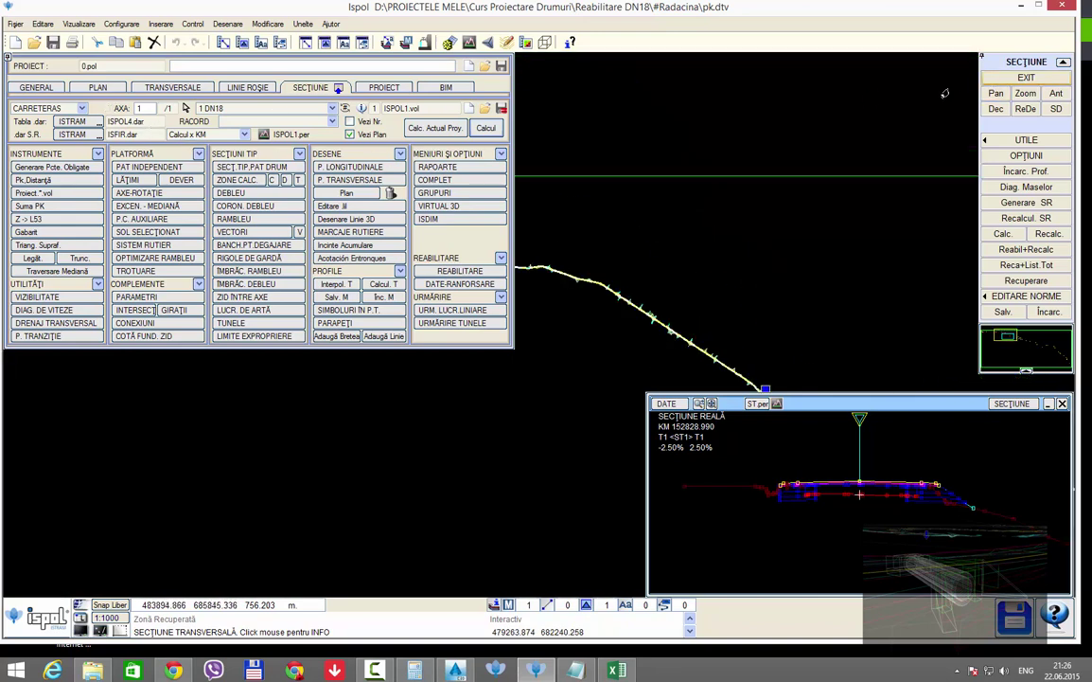
{"action": "left_click", "coordinate": [1026, 77]}
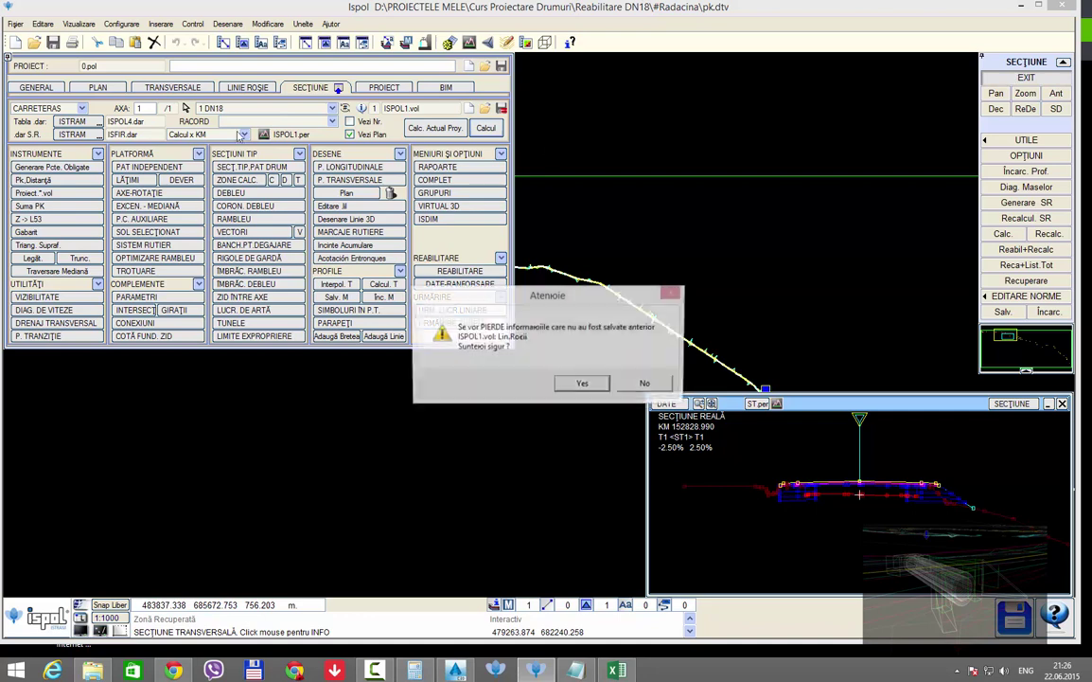
{"action": "left_click", "coordinate": [645, 383]}
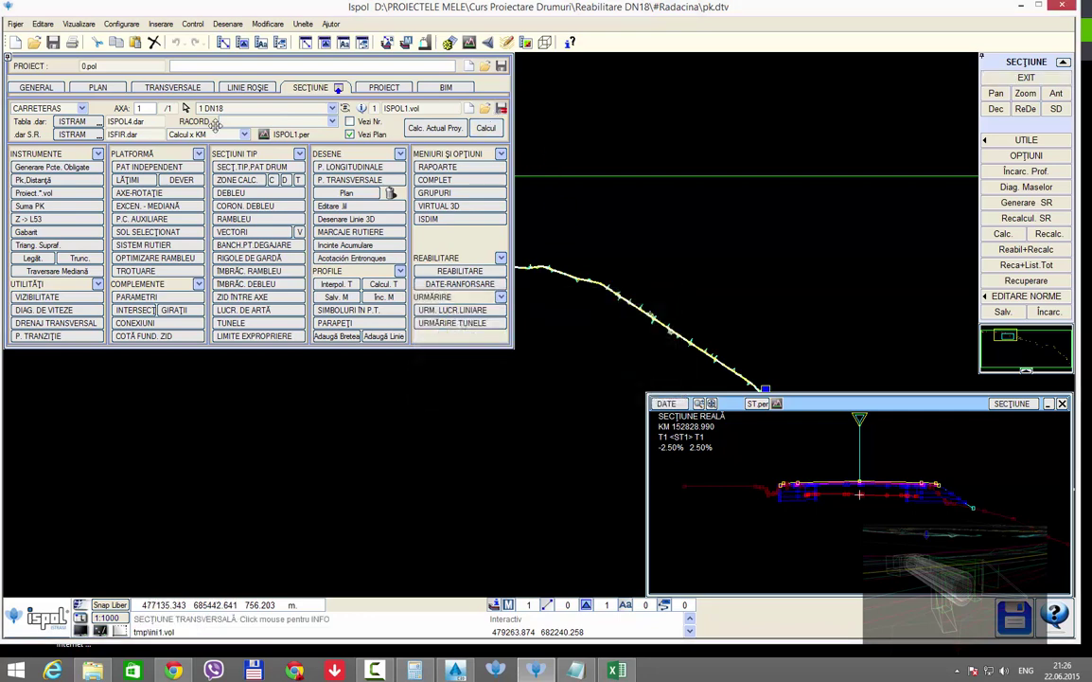
Step: Save the DN18 axis changes in the plan workspace and recalculate the road axes
{"action": "left_click", "coordinate": [94, 88]}
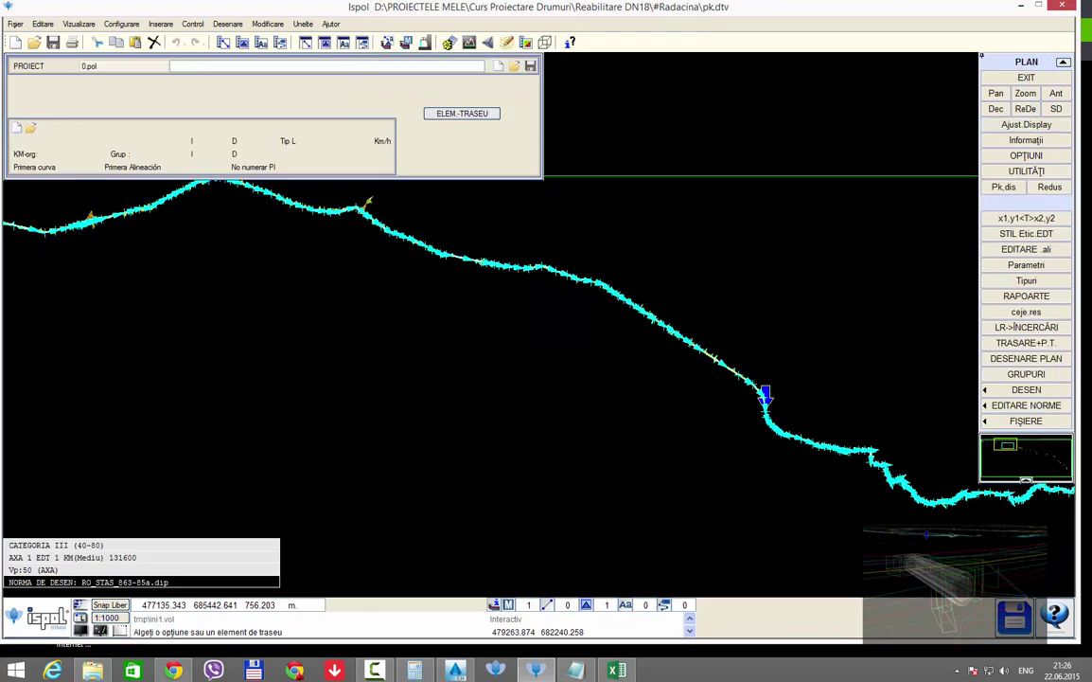
{"action": "left_click", "coordinate": [17, 42]}
{"action": "left_click", "coordinate": [557, 382]}
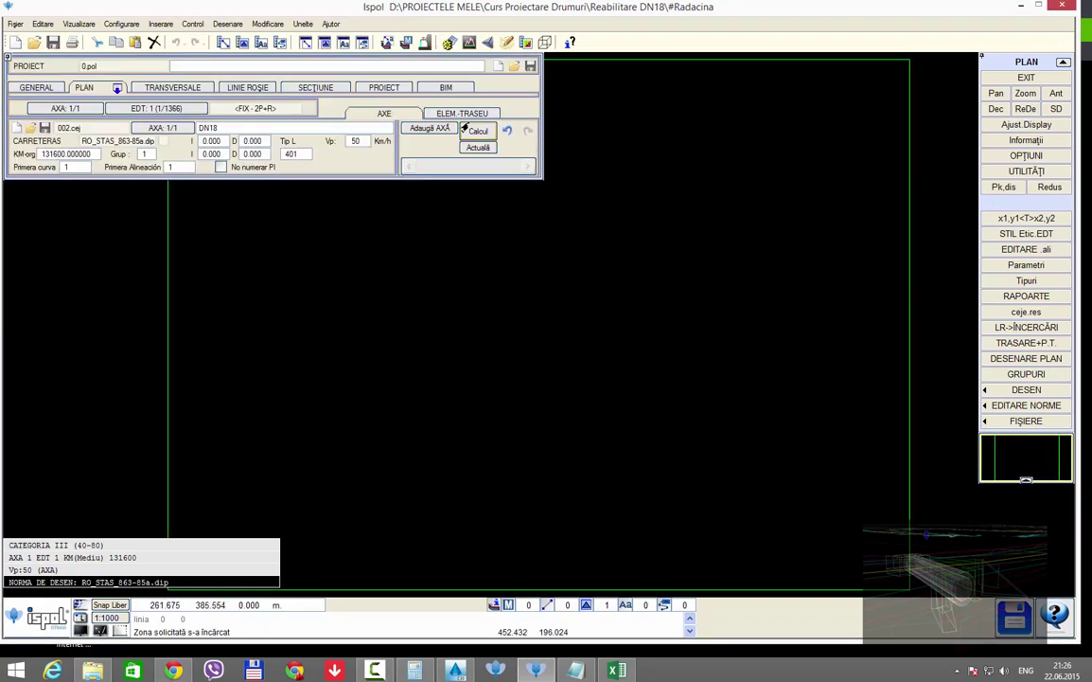
{"action": "left_click", "coordinate": [478, 131]}
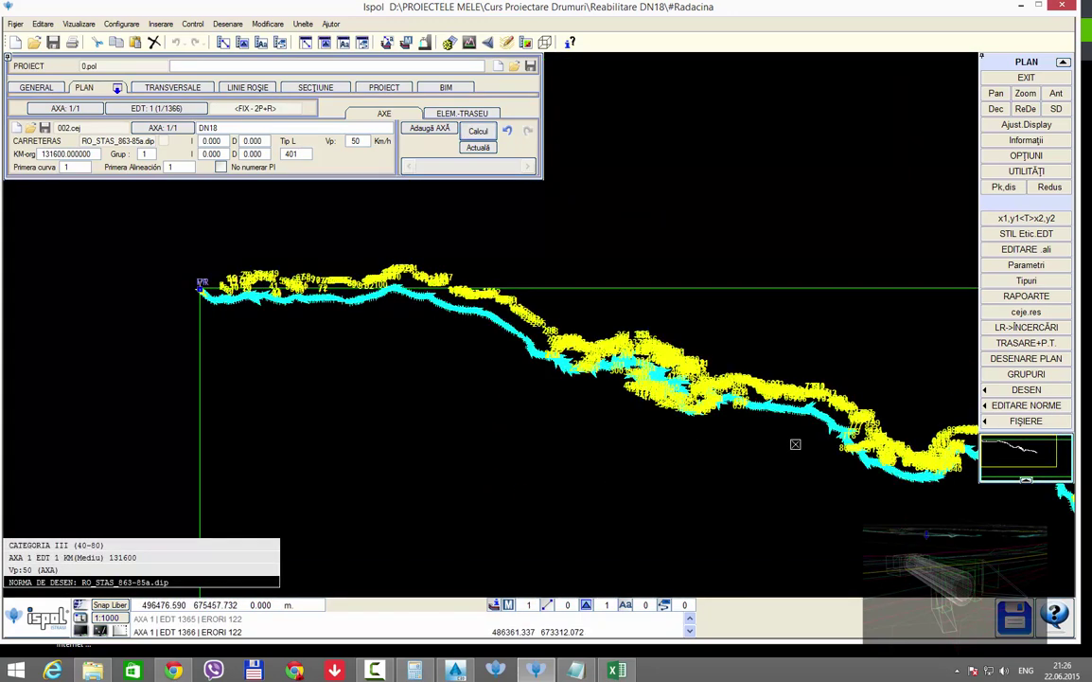
Step: Review the axis labelling settings under DESENARE PLAN, then go to the project panel
{"action": "left_click", "coordinate": [1026, 358]}
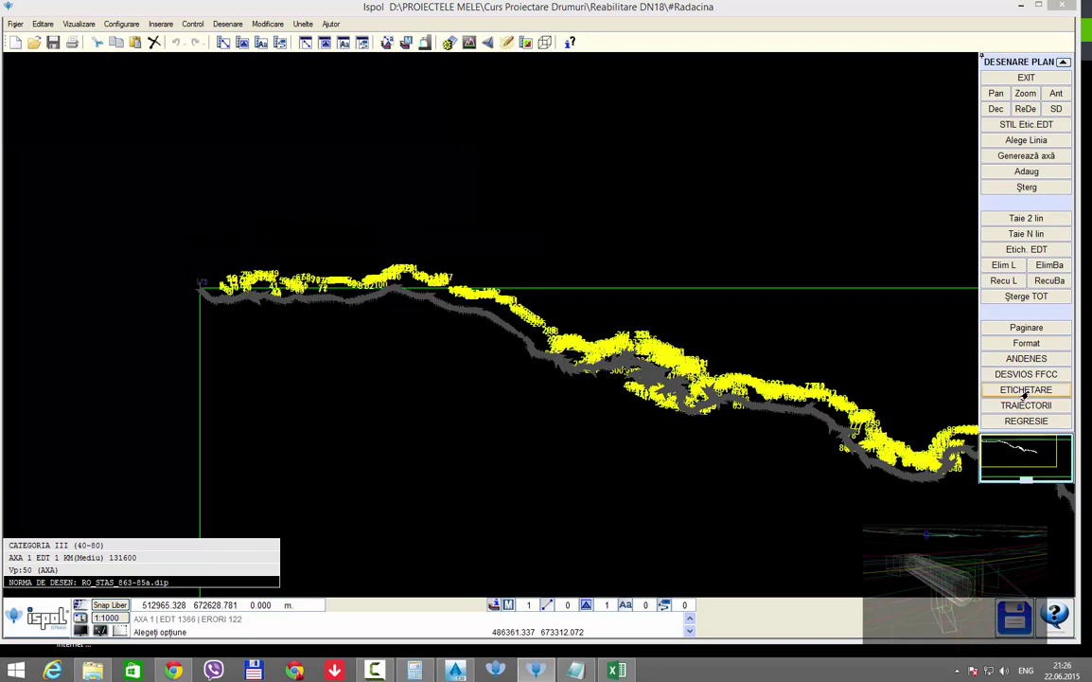
{"action": "left_click", "coordinate": [1026, 389]}
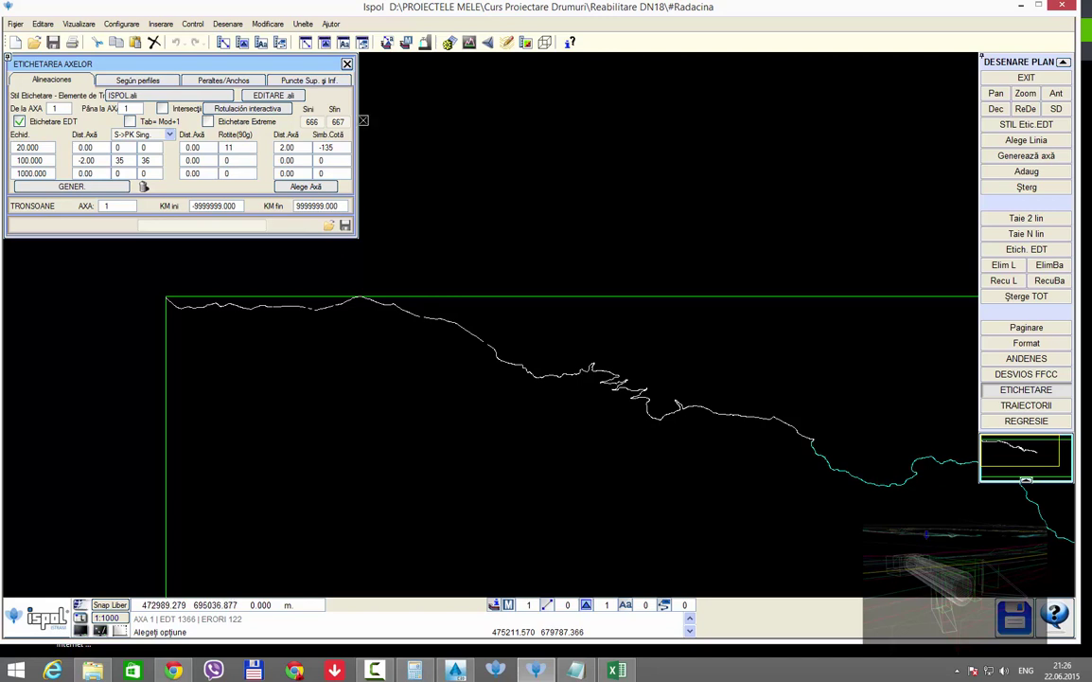
{"action": "left_click", "coordinate": [346, 64]}
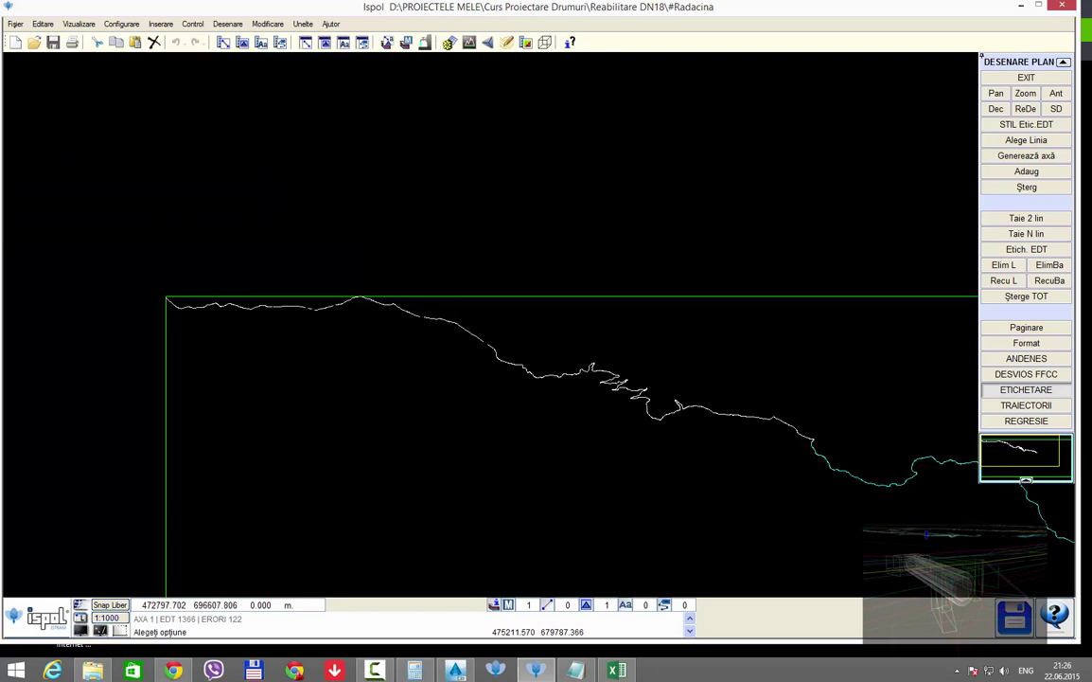
{"action": "left_click", "coordinate": [1055, 93]}
{"action": "left_click", "coordinate": [384, 87]}
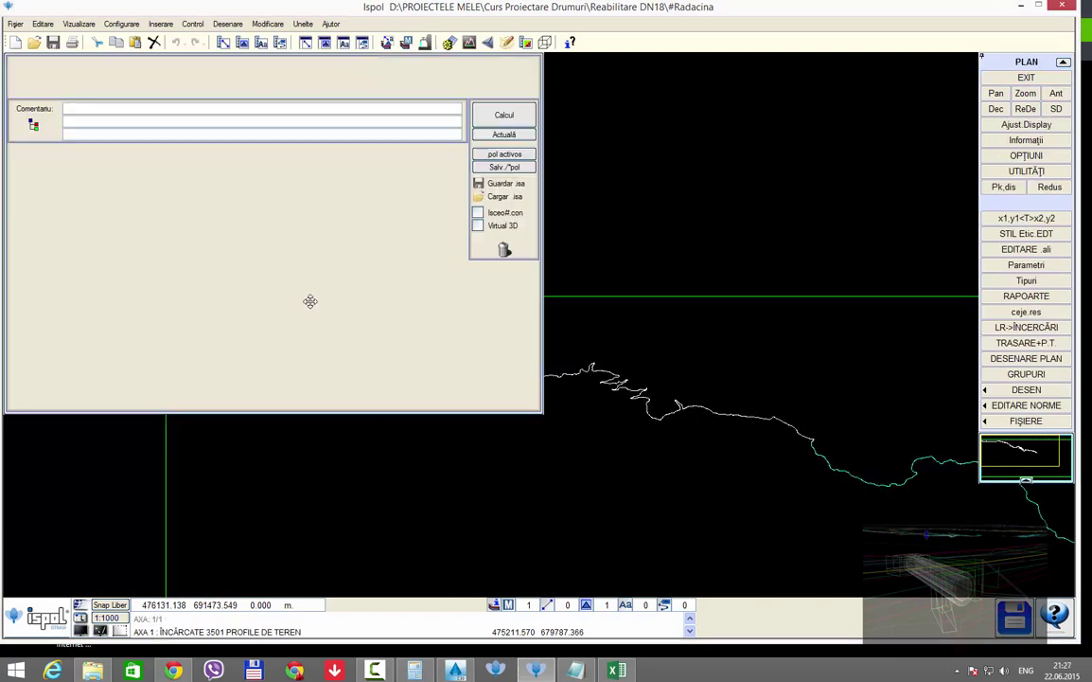
Step: Check the two calculation zones and geology covering km 131660–201660 in the cross-section workspace
{"action": "left_click", "coordinate": [317, 87]}
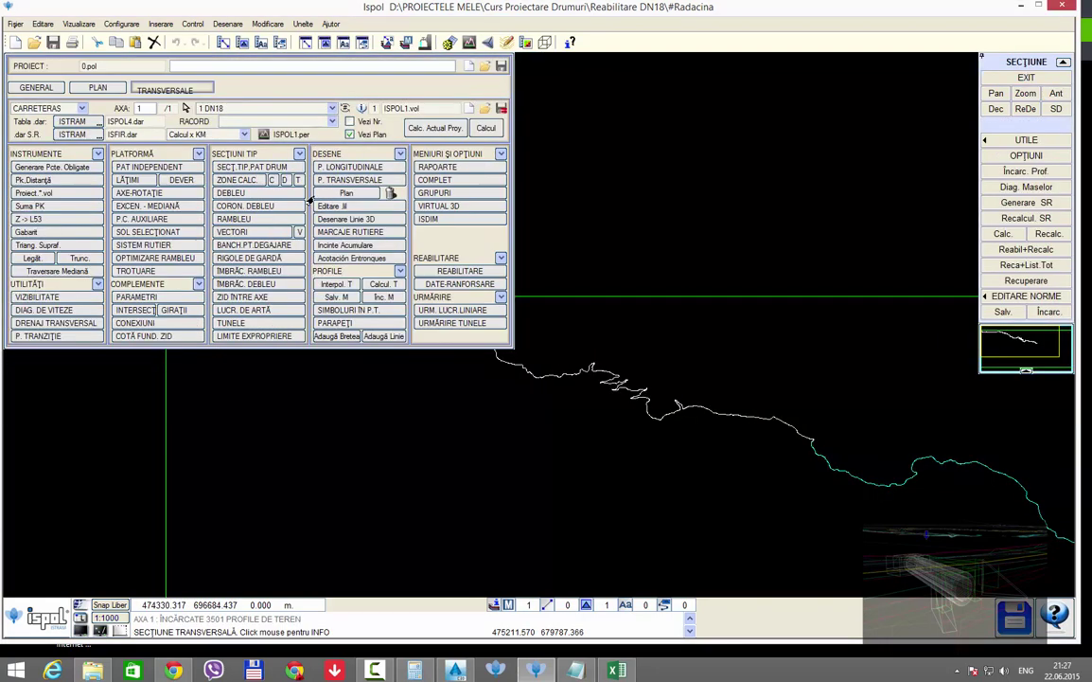
{"action": "left_click", "coordinate": [233, 185]}
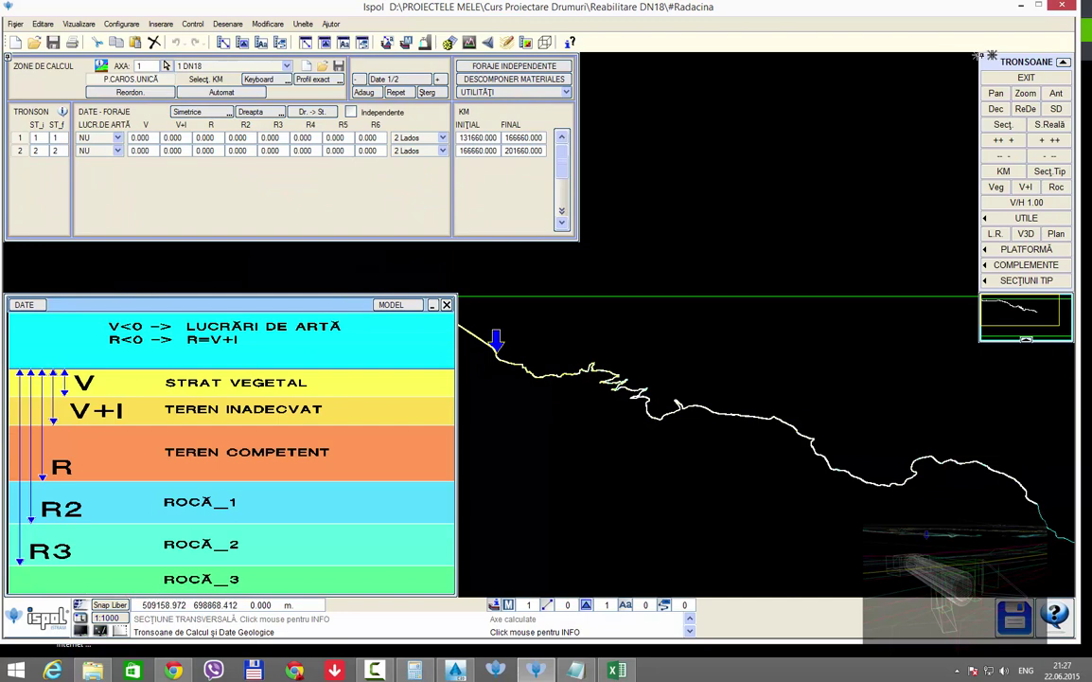
{"action": "left_click", "coordinate": [1027, 77]}
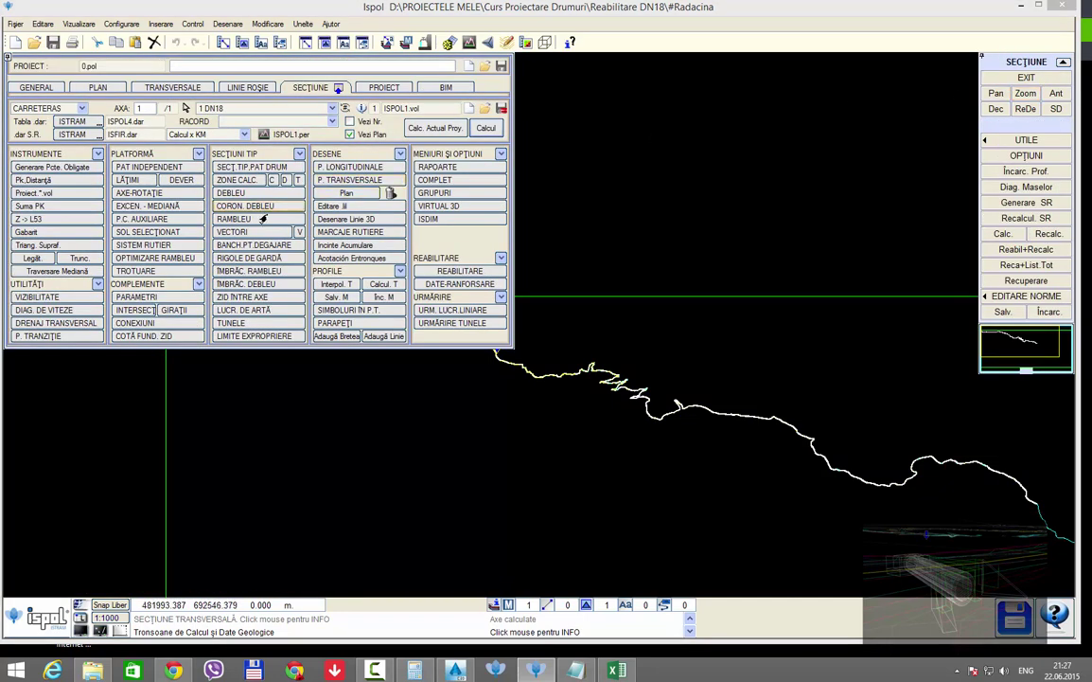
{"action": "left_click", "coordinate": [241, 181]}
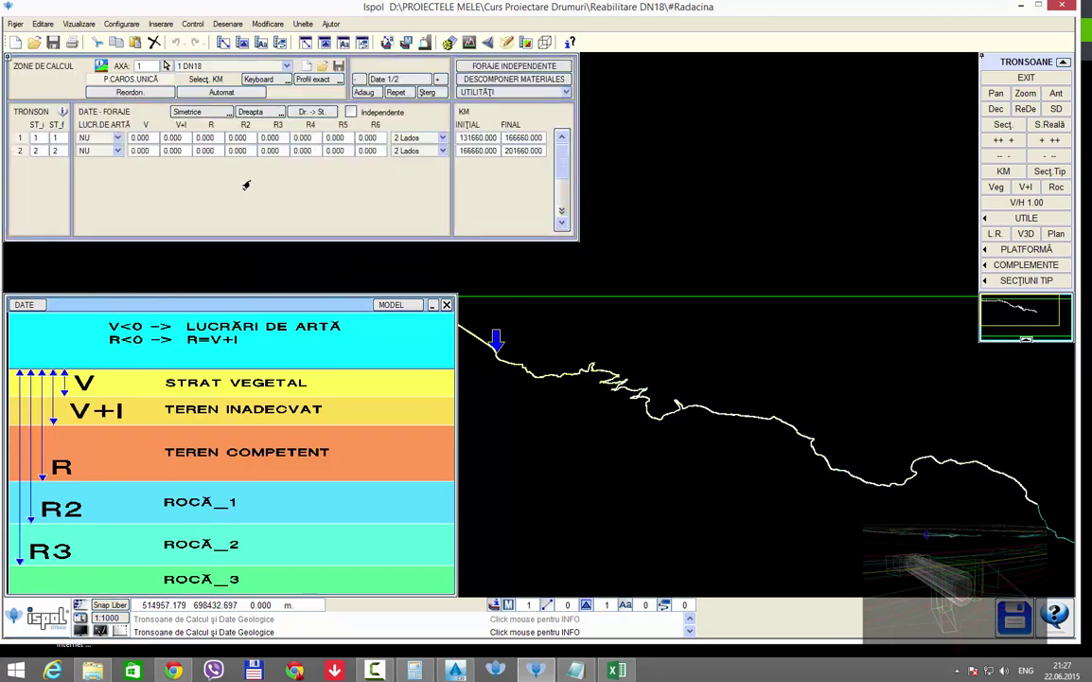
{"action": "key", "text": "Escape"}
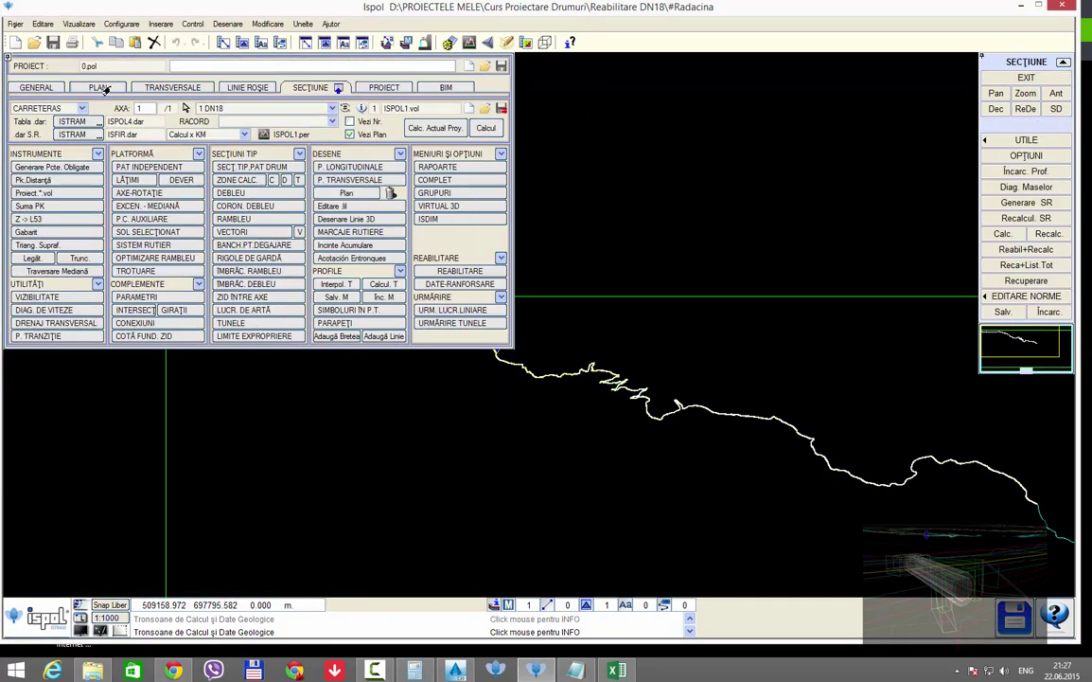
Step: In ETICHETAREA AXELOR, set KM ini to 131660 and KM fin to 201660
{"action": "left_click", "coordinate": [113, 87]}
{"action": "left_click", "coordinate": [1020, 344]}
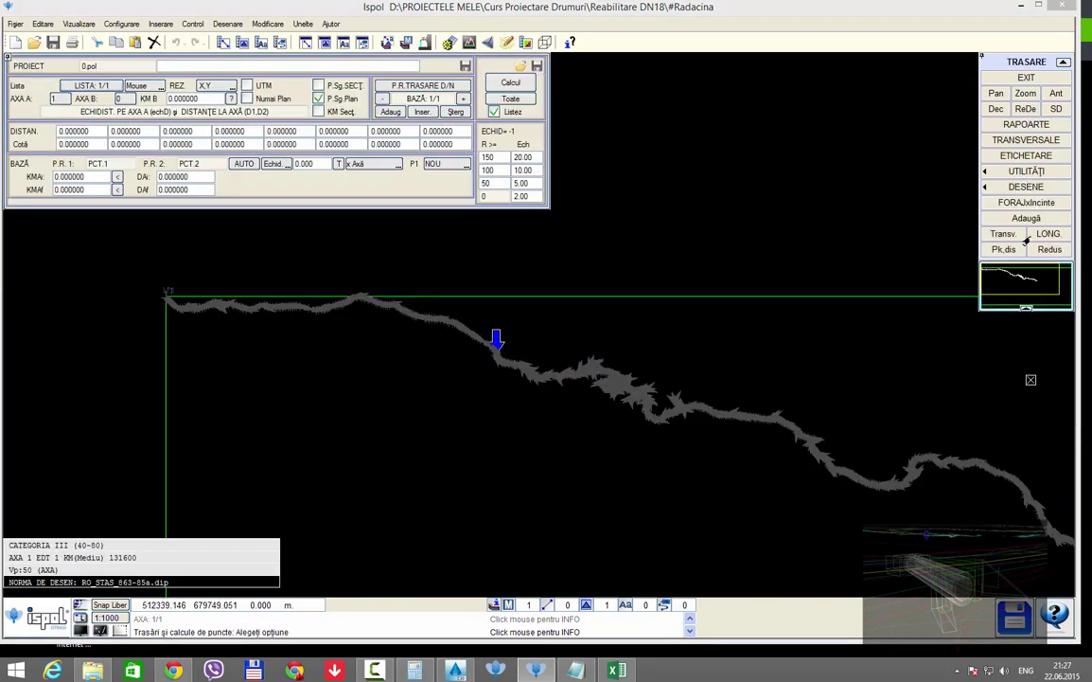
{"action": "left_click", "coordinate": [1026, 77]}
{"action": "left_click", "coordinate": [1027, 358]}
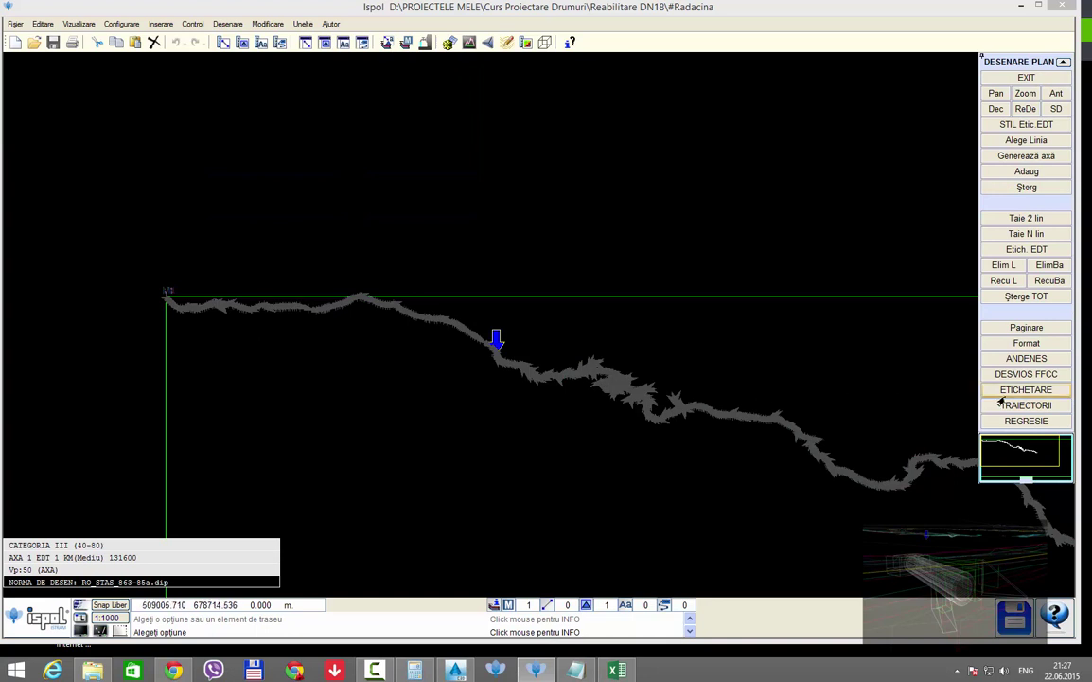
{"action": "left_click", "coordinate": [1027, 389]}
{"action": "double_click", "coordinate": [220, 207]}
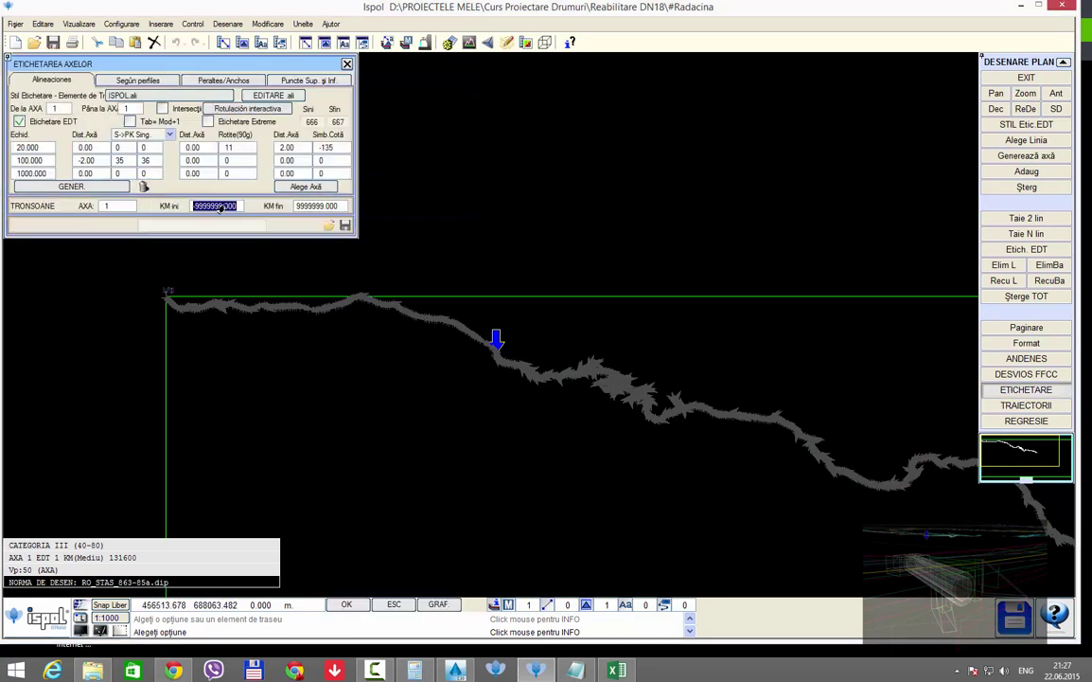
{"action": "type", "text": "1660"}
{"action": "key", "text": "Return"}
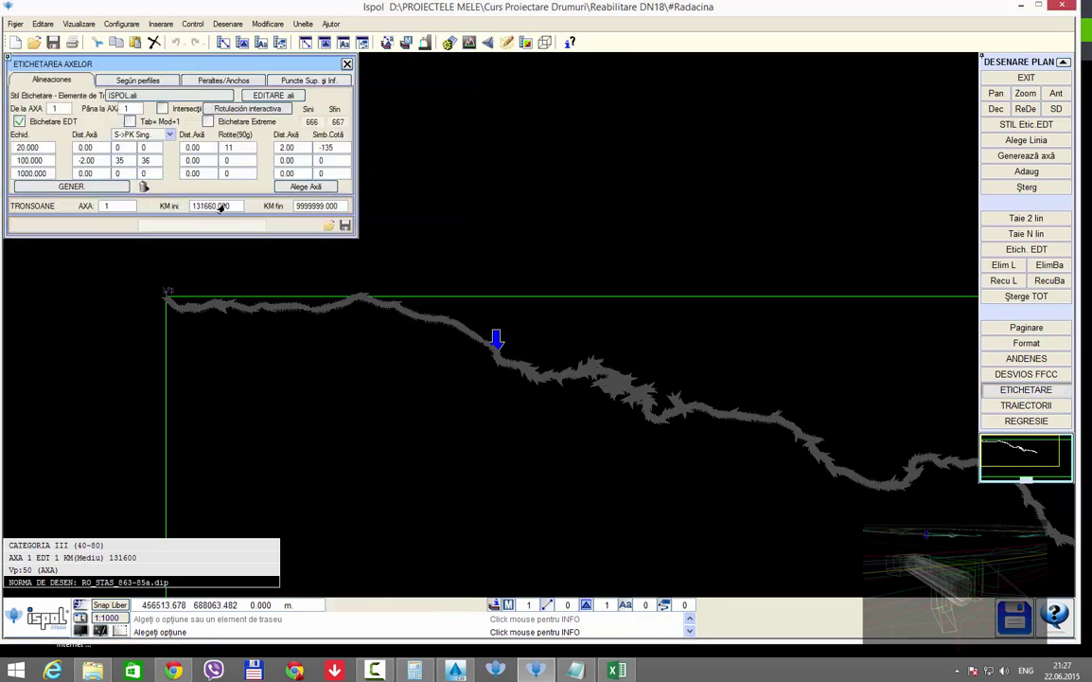
{"action": "double_click", "coordinate": [311, 207]}
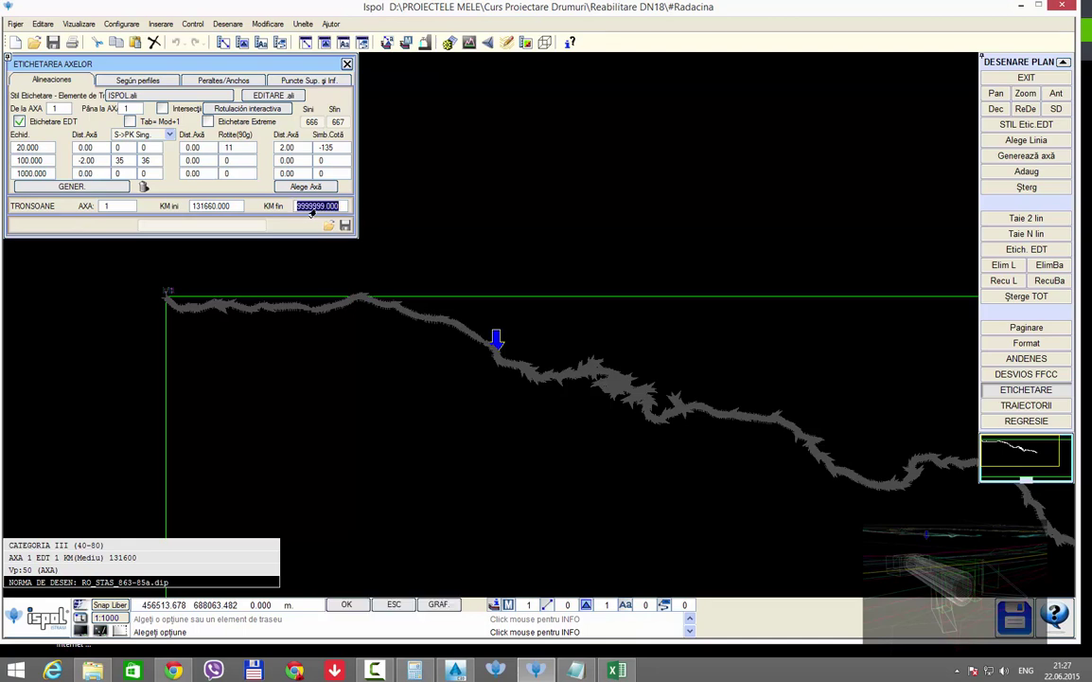
{"action": "type", "text": "201660"}
Step: Save the labelling settings as 0.rde in #Radacina, cancelling a repeated save
{"action": "left_click", "coordinate": [345, 226]}
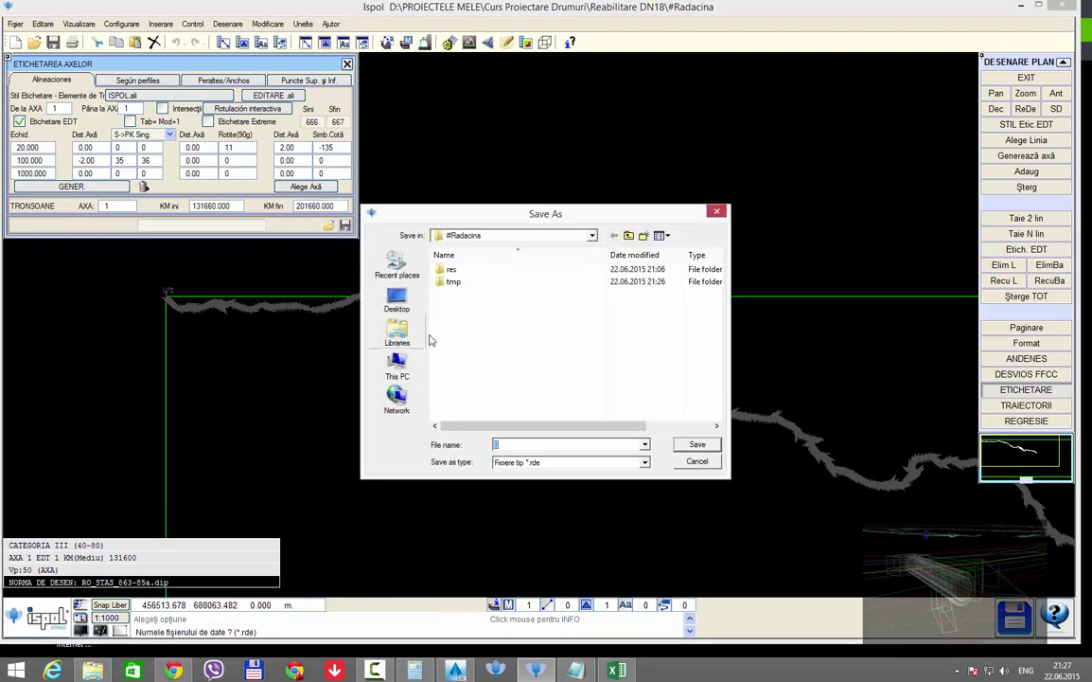
{"action": "left_click", "coordinate": [696, 445]}
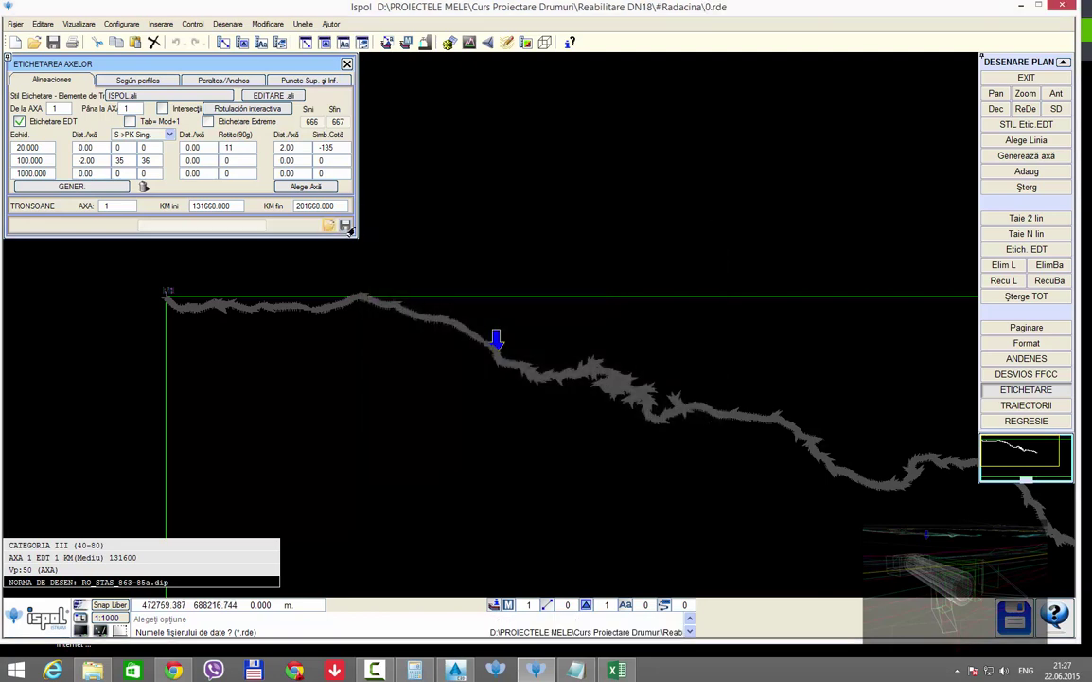
{"action": "left_click", "coordinate": [345, 226]}
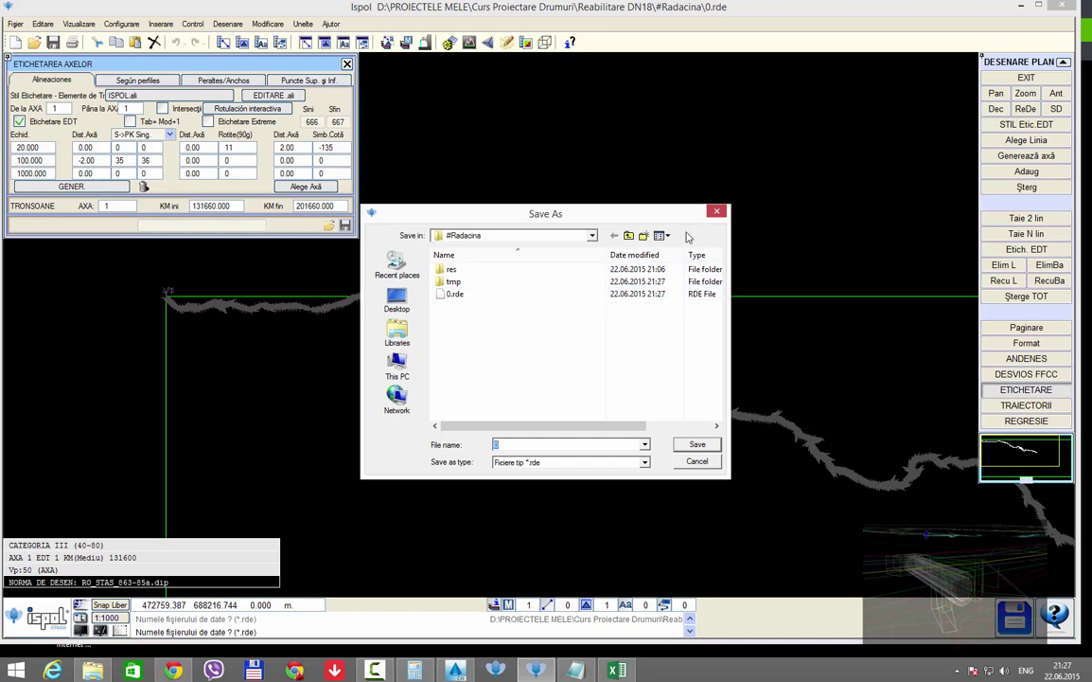
{"action": "left_click", "coordinate": [717, 212]}
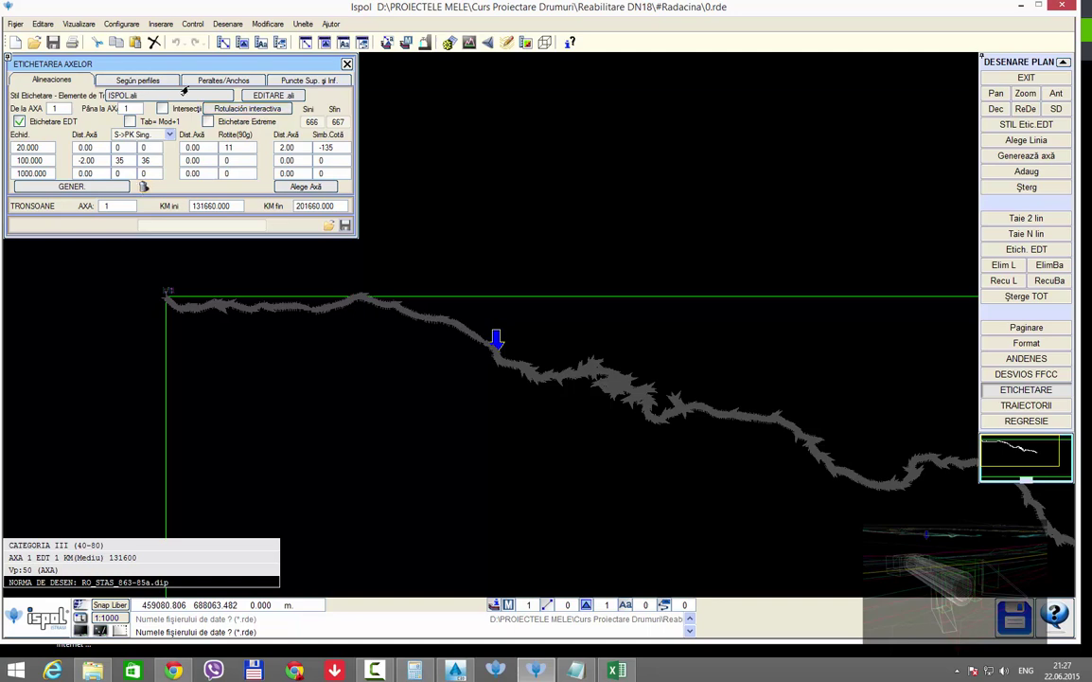
Step: Pick an entry from the label style library files list
{"action": "left_click", "coordinate": [144, 95]}
{"action": "scroll", "coordinate": [483, 368], "scroll_direction": "down", "scroll_amount": 1}
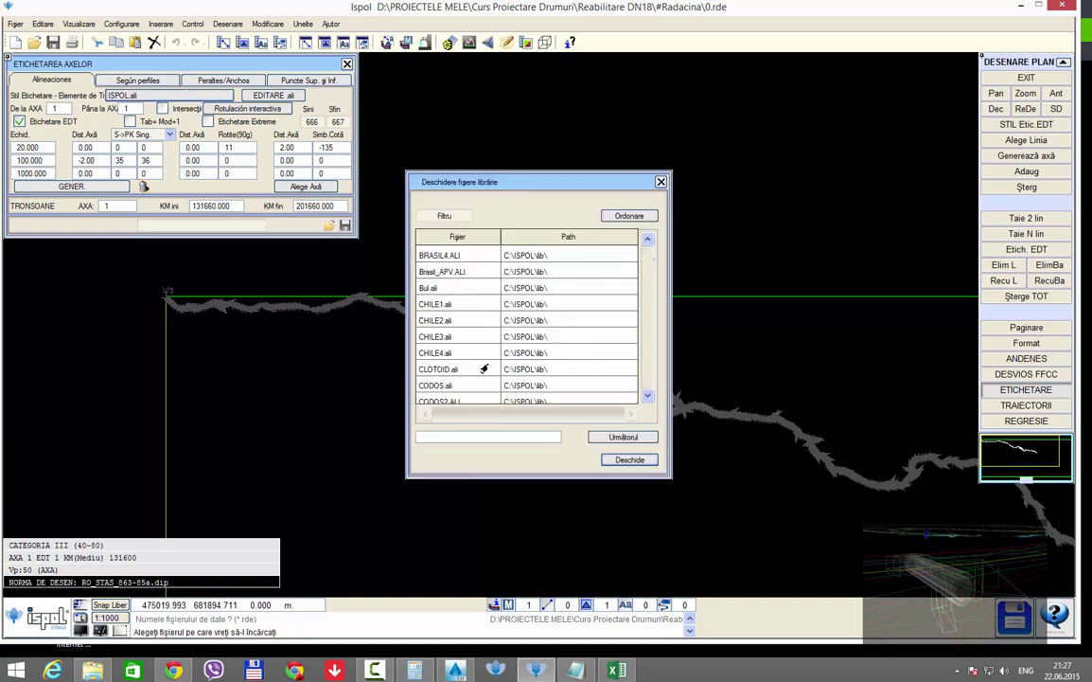
{"action": "scroll", "coordinate": [484, 368], "scroll_direction": "down", "scroll_amount": 1}
{"action": "scroll", "coordinate": [483, 361], "scroll_direction": "down", "scroll_amount": 1}
{"action": "scroll", "coordinate": [478, 350], "scroll_direction": "down", "scroll_amount": 1}
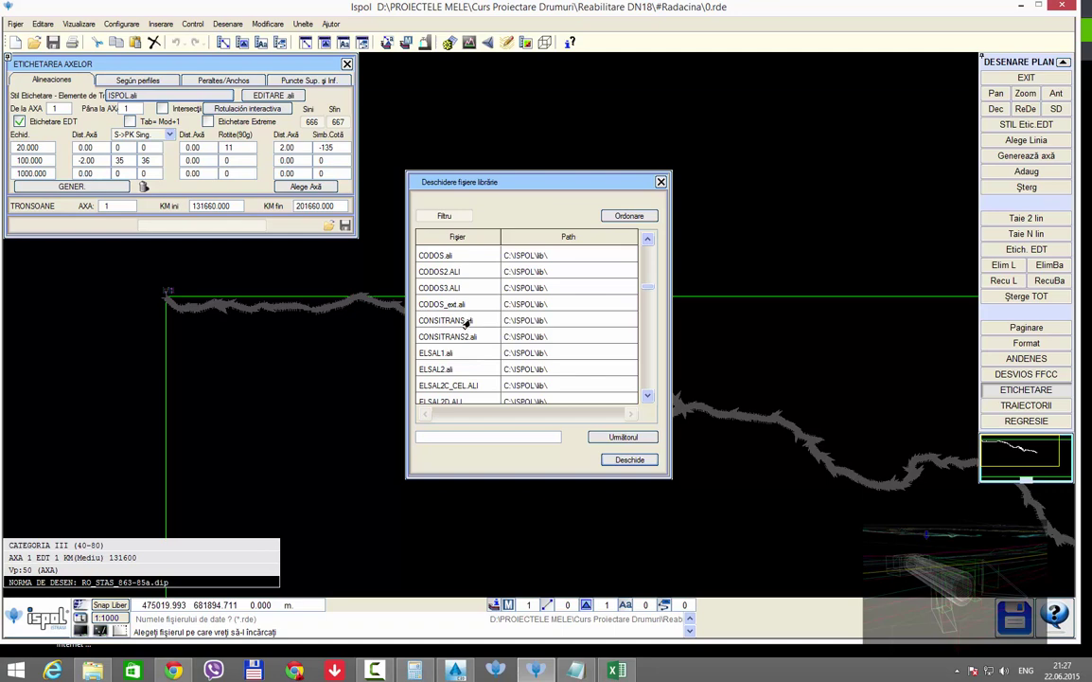
{"action": "double_click", "coordinate": [467, 323]}
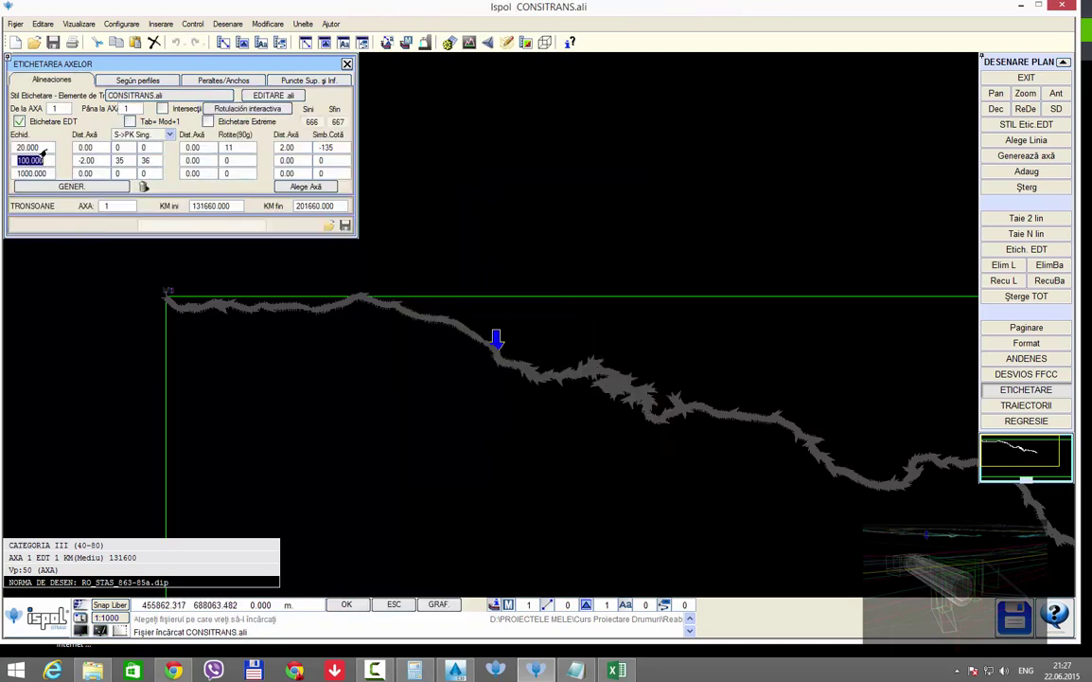
Step: Change the three Echid. interval values from 20, 100 and 1000 to -1
{"action": "left_click", "coordinate": [29, 148]}
{"action": "type", "text": "1"}
{"action": "left_click", "coordinate": [43, 155]}
{"action": "key", "text": "Return"}
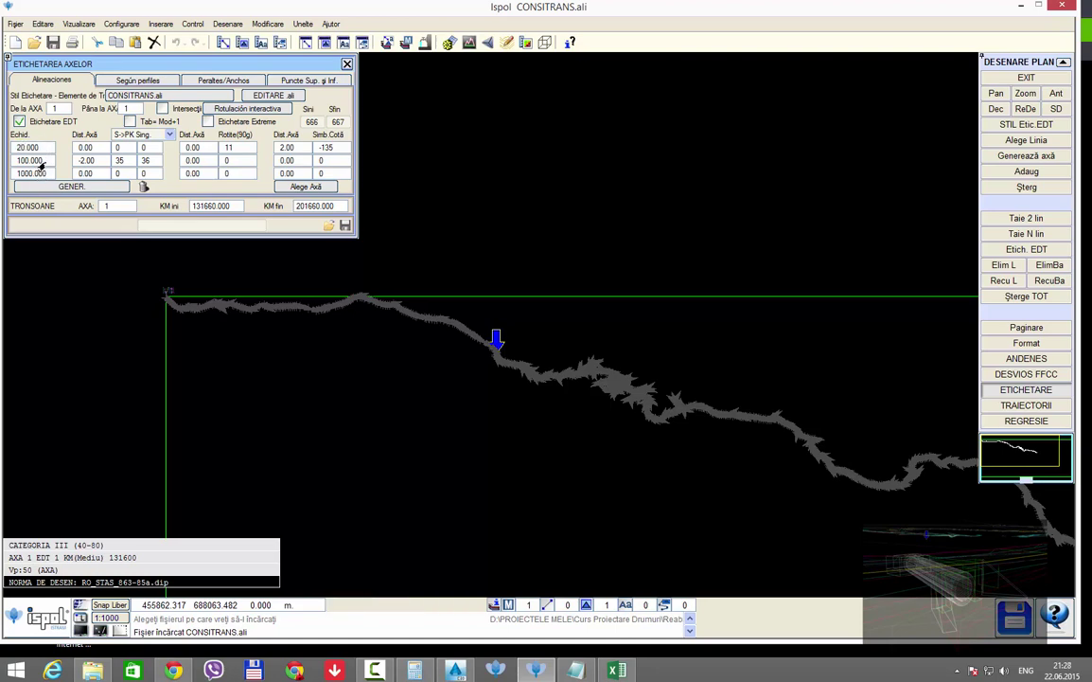
{"action": "left_click", "coordinate": [140, 79]}
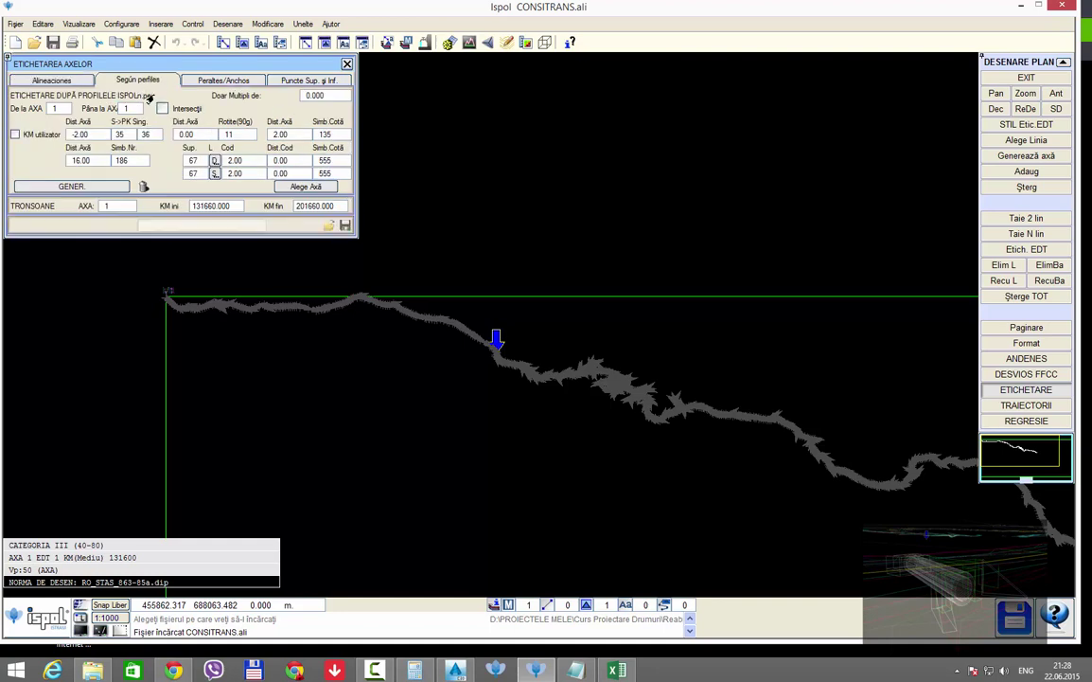
{"action": "left_click", "coordinate": [52, 79]}
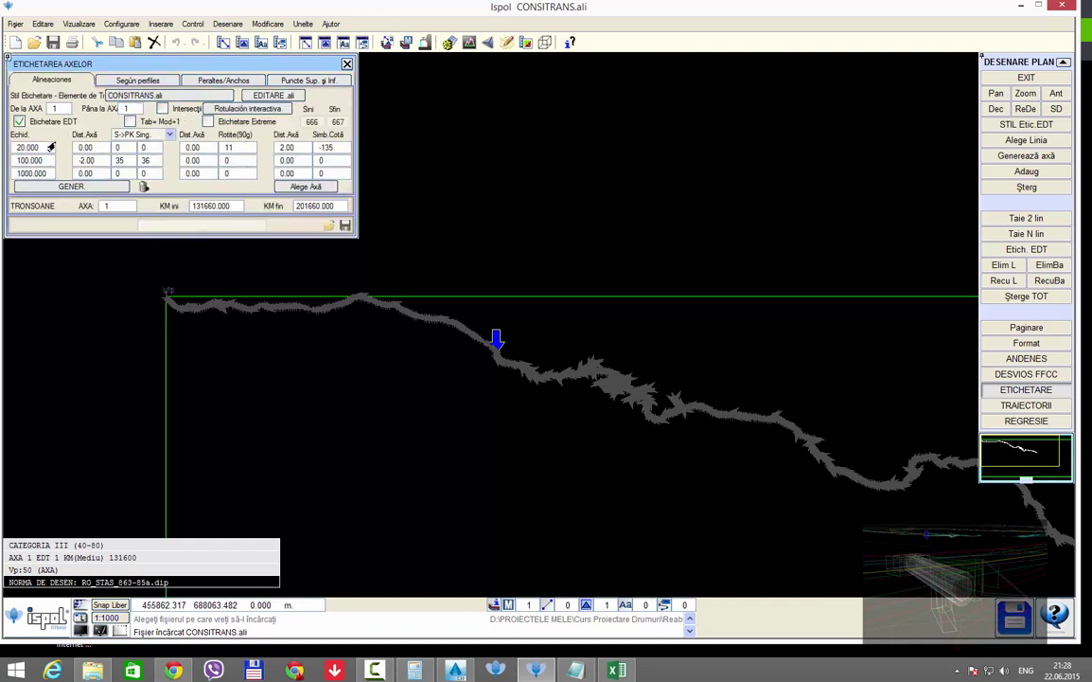
{"action": "left_click", "coordinate": [38, 148]}
{"action": "left_click", "coordinate": [42, 162]}
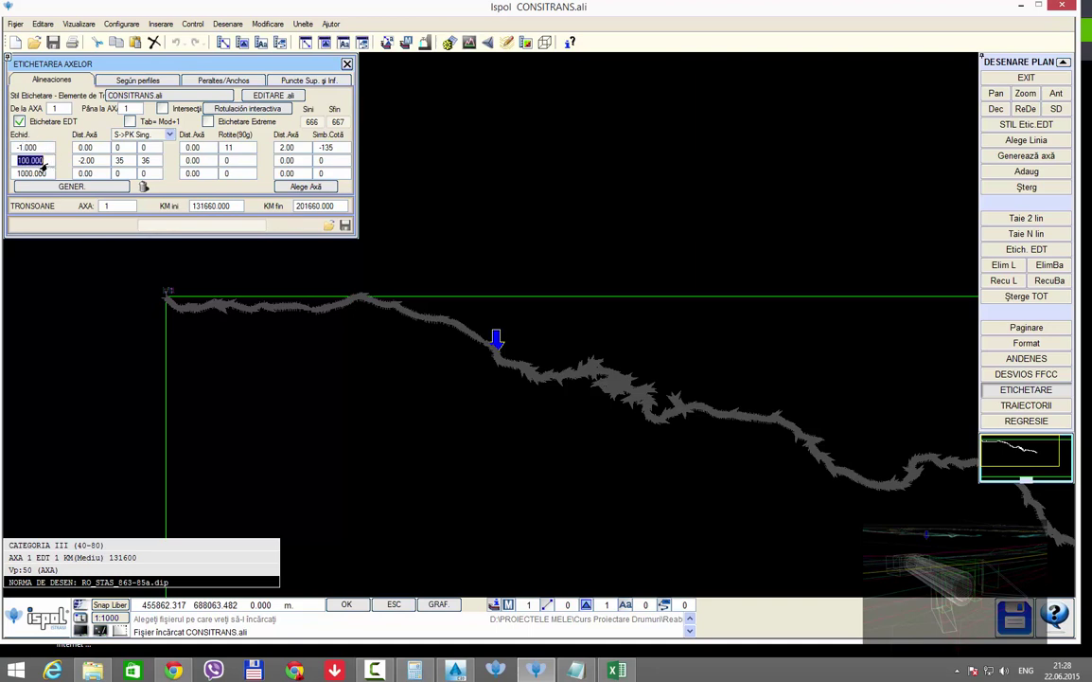
{"action": "type", "text": "-1"}
{"action": "left_click", "coordinate": [35, 173]}
{"action": "type", "text": "-1"}
{"action": "key", "text": "Return"}
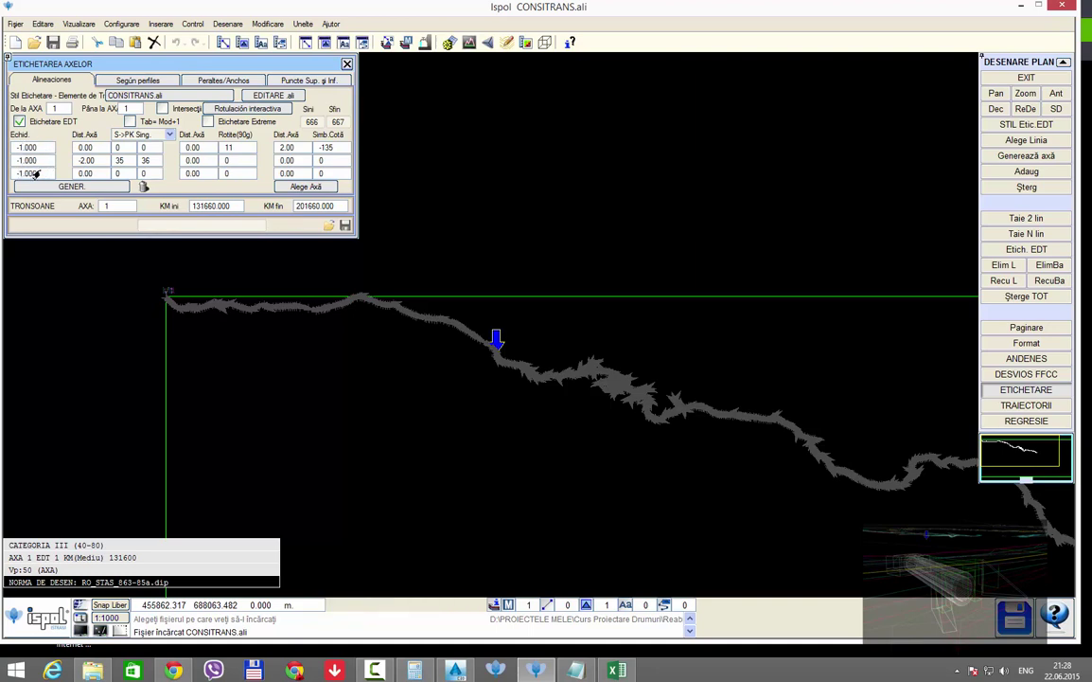
Step: Run GENER to label the elements and kilometre marks along axis 1
{"action": "left_click", "coordinate": [52, 186]}
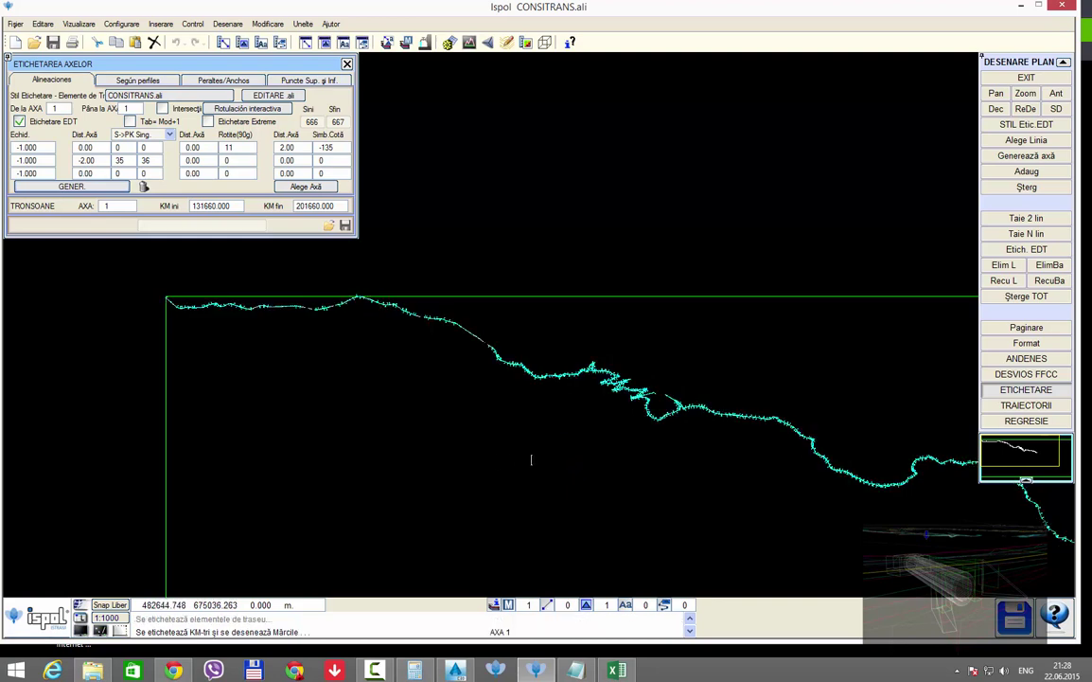
Step: Display the generated curve data tables on the DN18 axis
{"action": "middle_click_drag", "start_coordinate": [515, 451], "coordinate": [821, 568]}
{"action": "scroll", "coordinate": [628, 398], "scroll_direction": "up", "scroll_amount": 2}
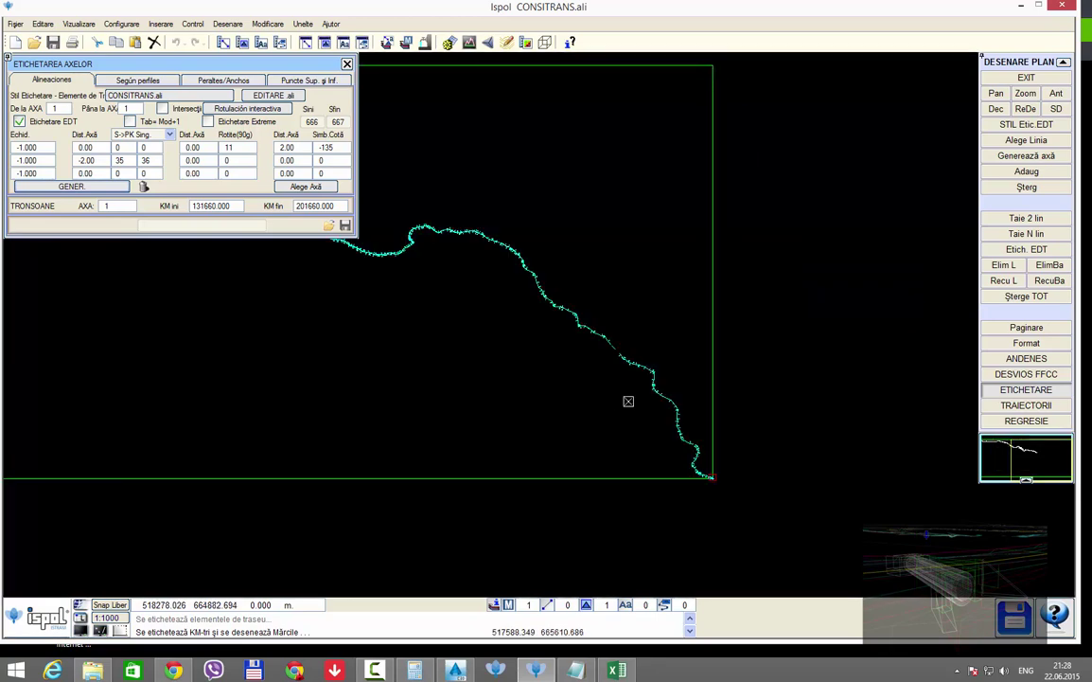
{"action": "scroll", "coordinate": [629, 397], "scroll_direction": "up", "scroll_amount": 2}
{"action": "scroll", "coordinate": [812, 508], "scroll_direction": "up", "scroll_amount": 2}
{"action": "scroll", "coordinate": [854, 381], "scroll_direction": "up", "scroll_amount": 2}
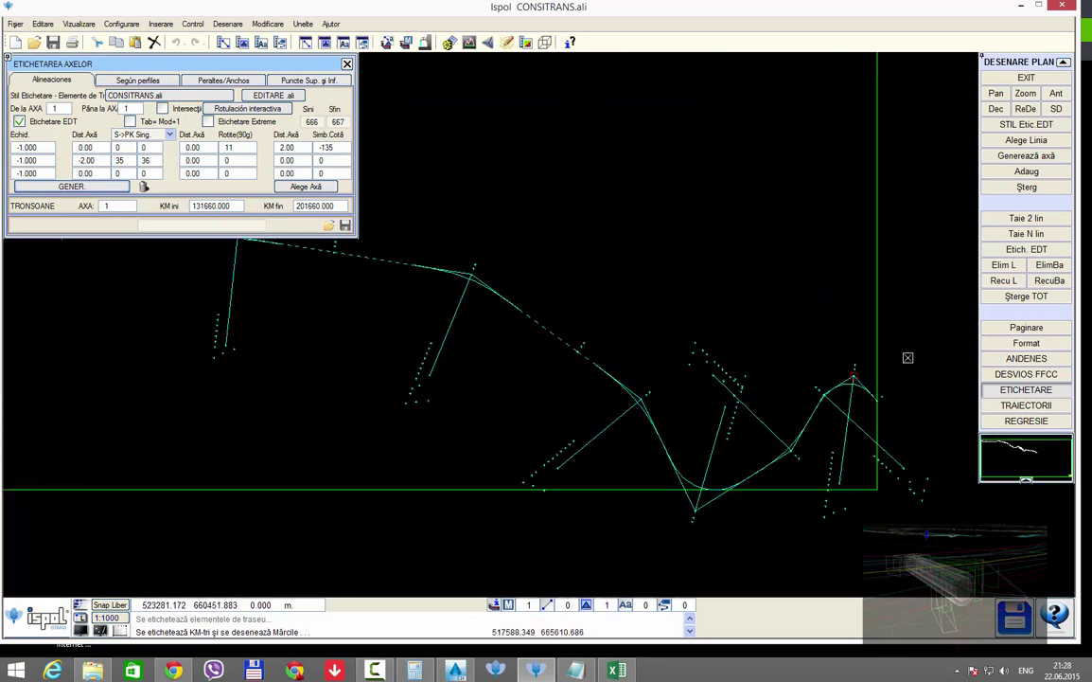
{"action": "left_click", "coordinate": [996, 109]}
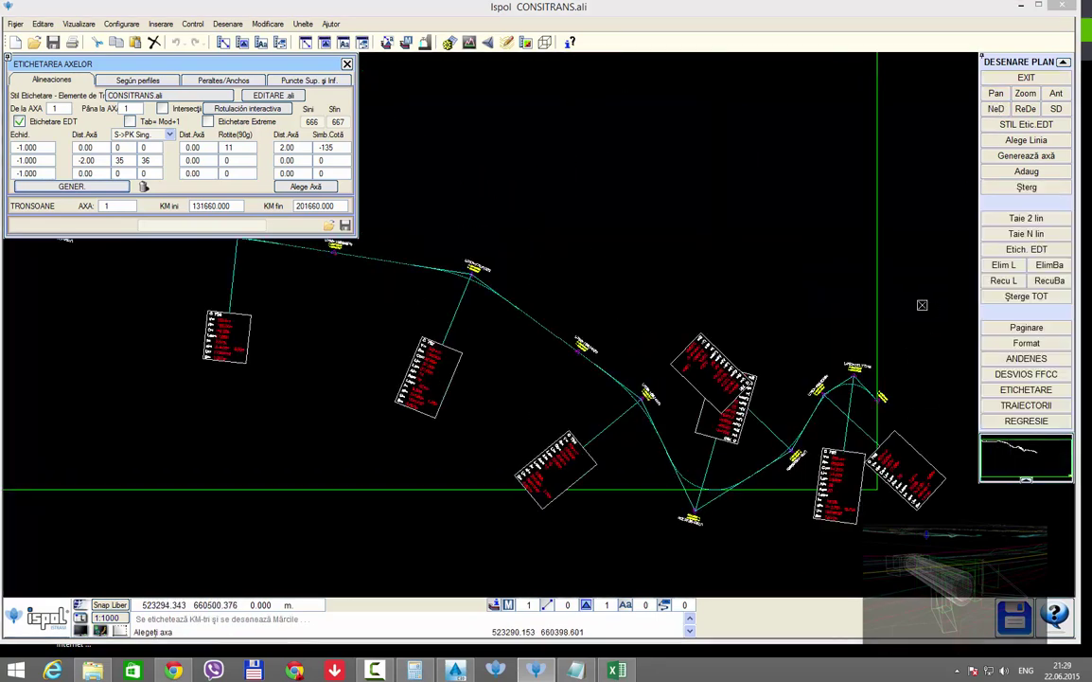
Step: Zoom and pan along the whole axis to inspect curve tables and element lengths
{"action": "scroll", "coordinate": [893, 404], "scroll_direction": "up", "scroll_amount": 2}
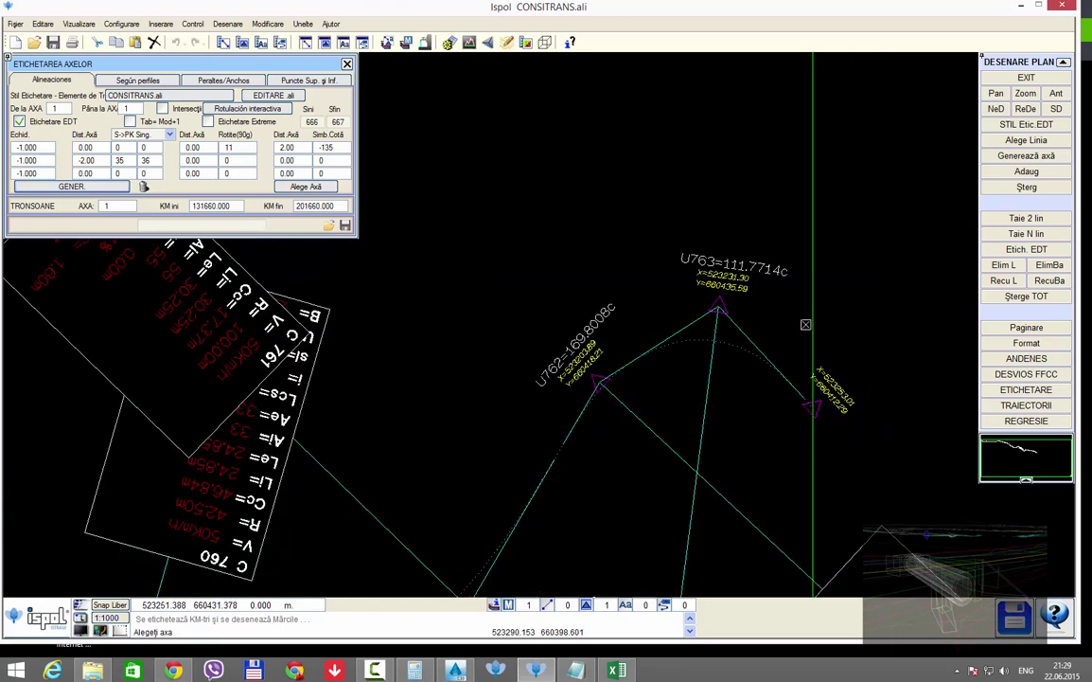
{"action": "scroll", "coordinate": [719, 289], "scroll_direction": "down", "scroll_amount": 2}
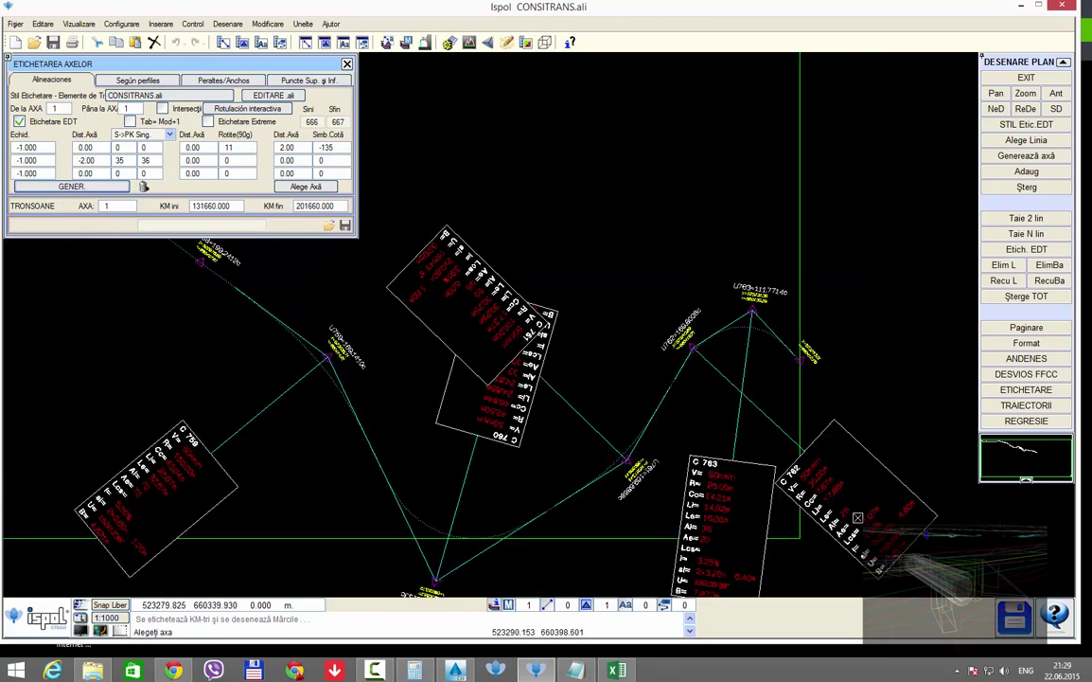
{"action": "scroll", "coordinate": [809, 499], "scroll_direction": "up", "scroll_amount": 2}
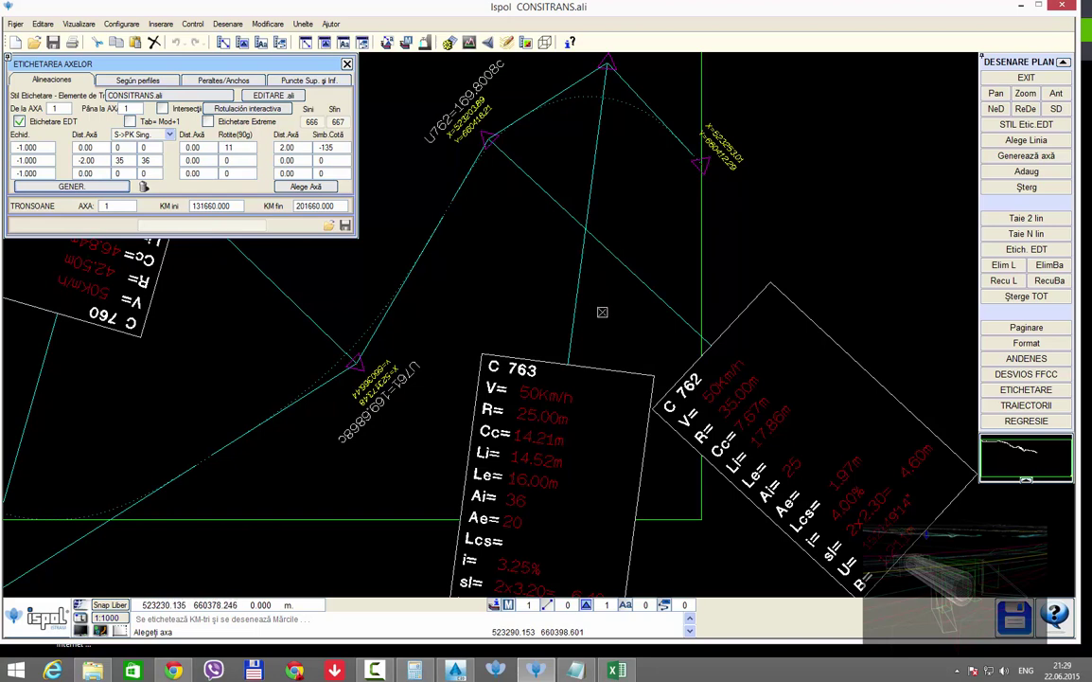
{"action": "scroll", "coordinate": [602, 312], "scroll_direction": "down", "scroll_amount": 2}
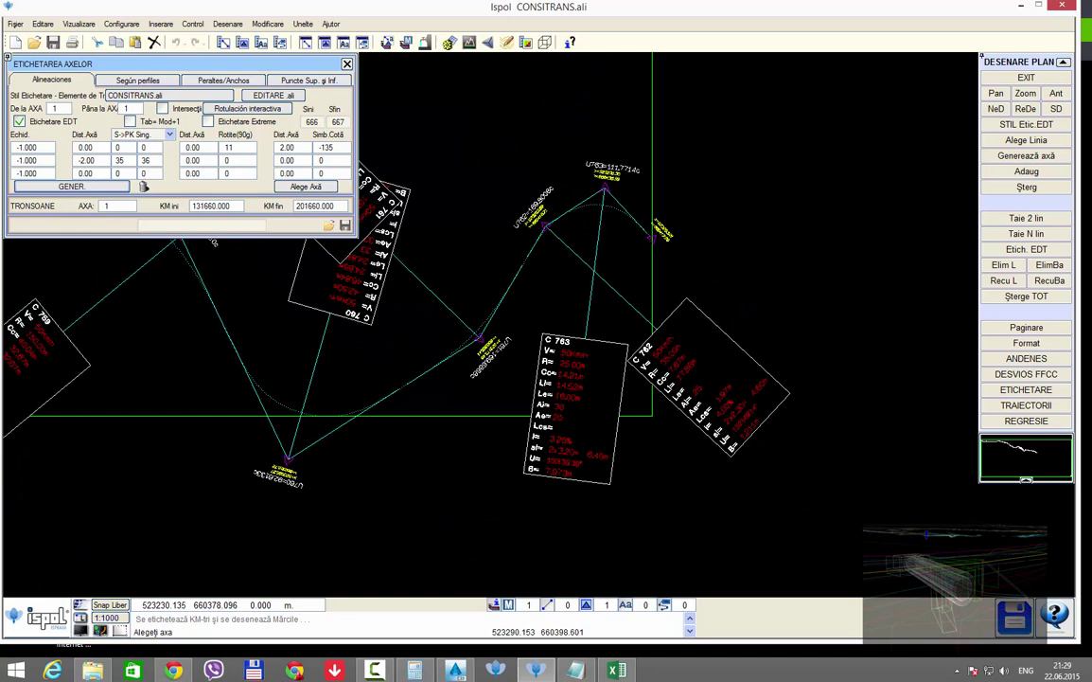
{"action": "middle_click_drag", "start_coordinate": [459, 334], "coordinate": [570, 428]}
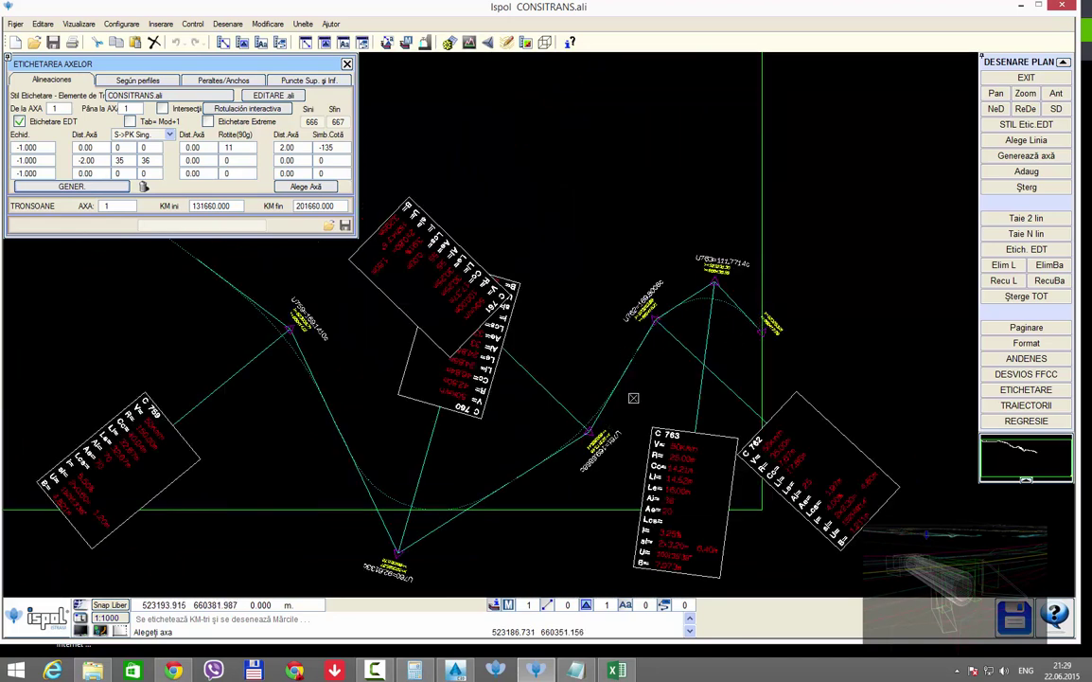
{"action": "scroll", "coordinate": [568, 359], "scroll_direction": "down", "scroll_amount": 3}
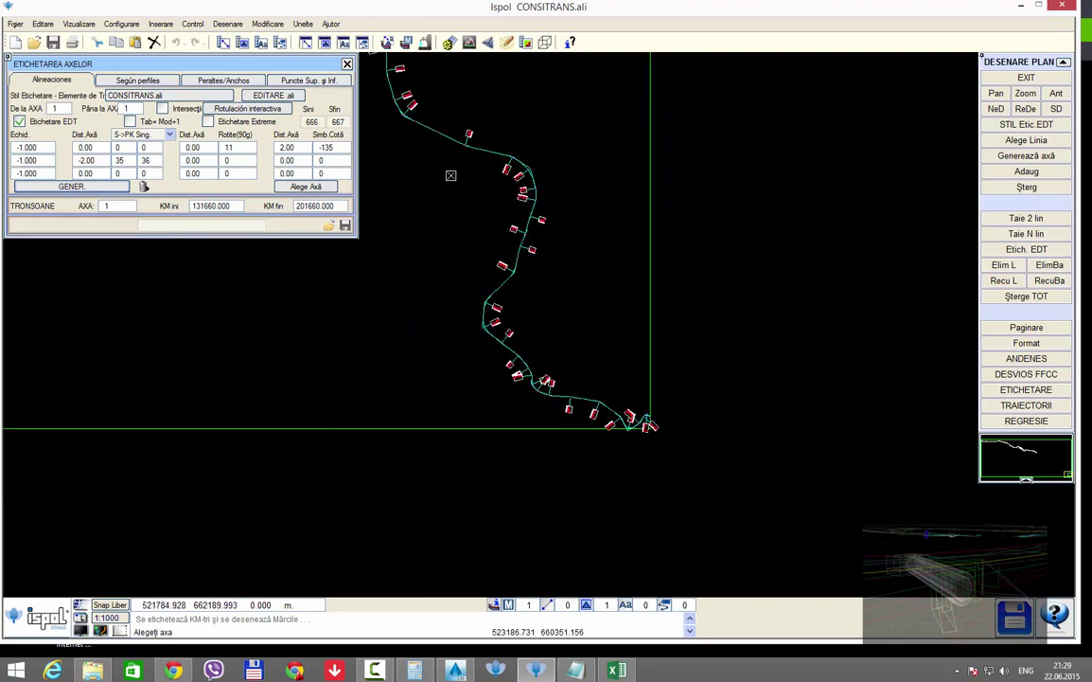
{"action": "scroll", "coordinate": [408, 158], "scroll_direction": "up", "scroll_amount": 2}
{"action": "middle_click_drag", "start_coordinate": [636, 468], "coordinate": [452, 178]}
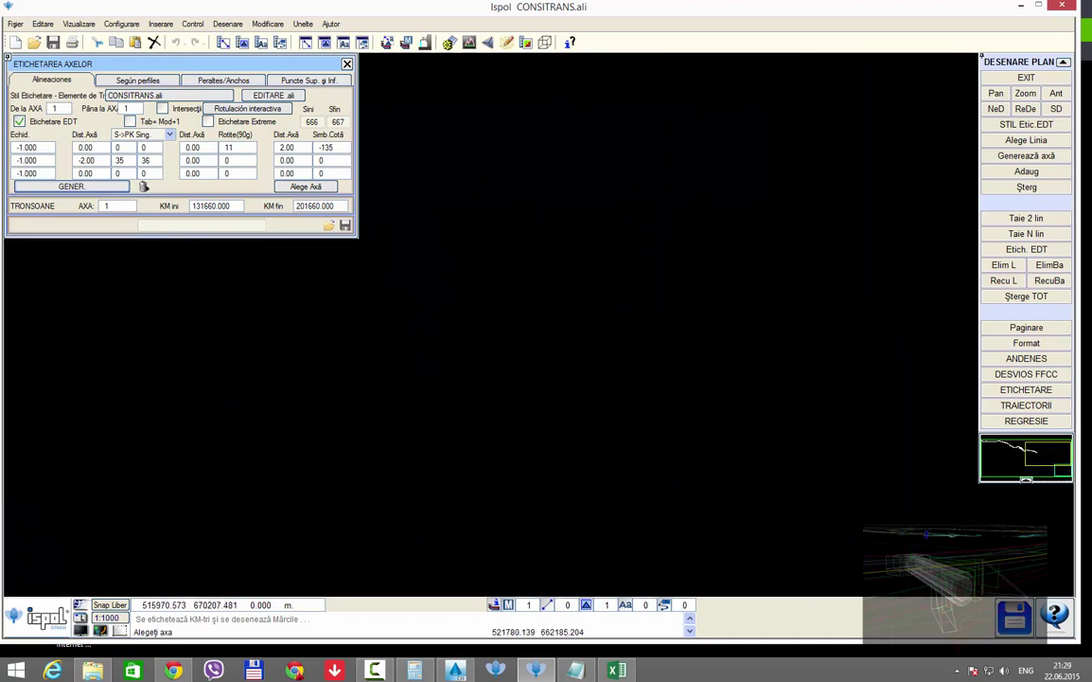
{"action": "scroll", "coordinate": [414, 182], "scroll_direction": "down", "scroll_amount": 2}
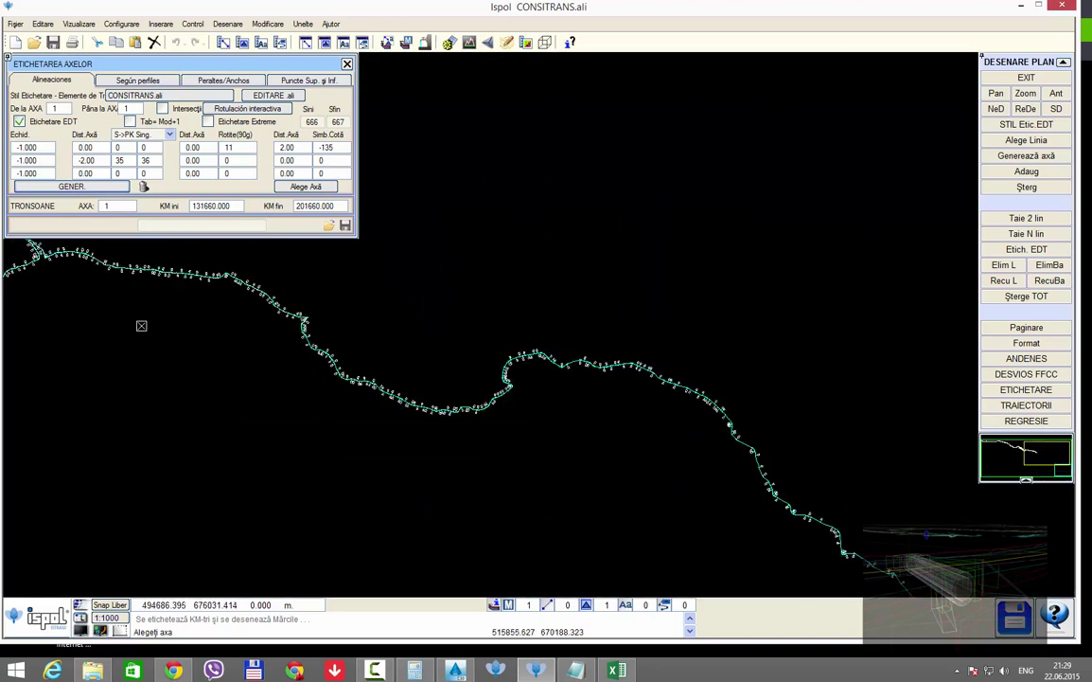
{"action": "scroll", "coordinate": [127, 293], "scroll_direction": "up", "scroll_amount": 5}
{"action": "scroll", "coordinate": [347, 421], "scroll_direction": "down", "scroll_amount": 3}
{"action": "scroll", "coordinate": [347, 421], "scroll_direction": "down", "scroll_amount": 1}
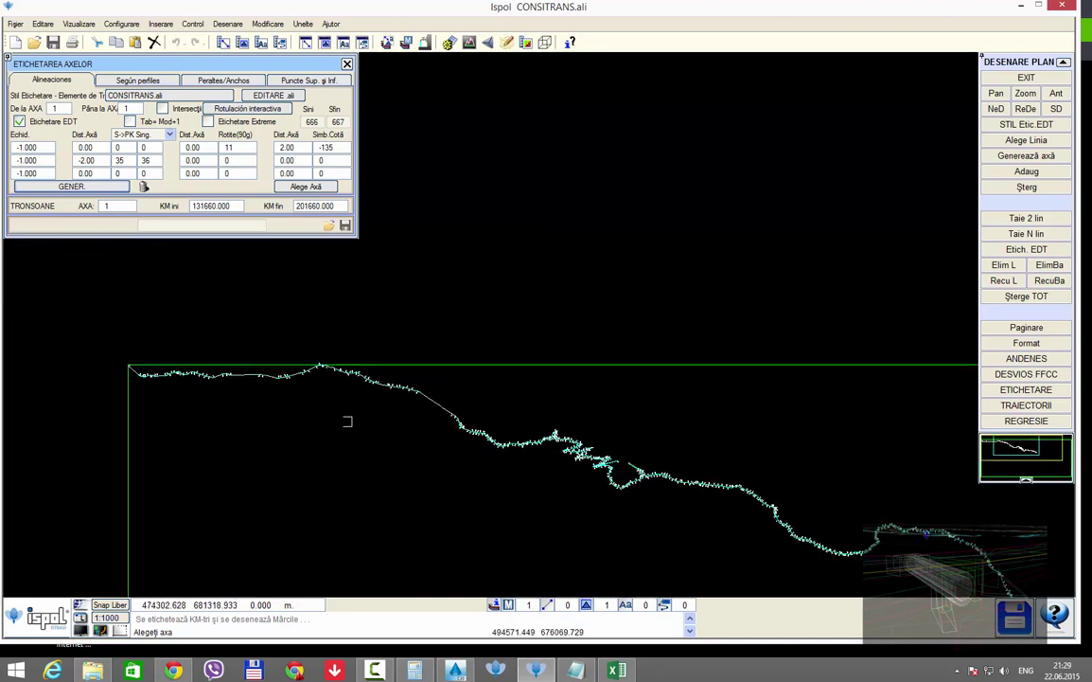
{"action": "scroll", "coordinate": [426, 412], "scroll_direction": "up", "scroll_amount": 2}
{"action": "scroll", "coordinate": [412, 421], "scroll_direction": "up", "scroll_amount": 2}
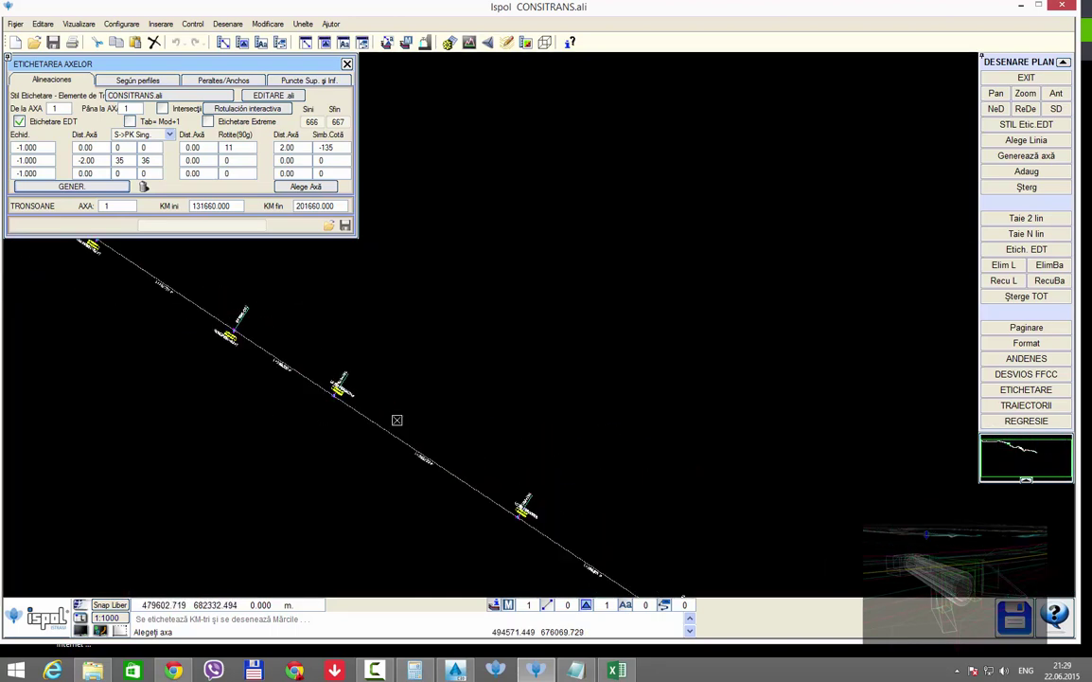
{"action": "scroll", "coordinate": [359, 403], "scroll_direction": "up", "scroll_amount": 1}
{"action": "scroll", "coordinate": [402, 354], "scroll_direction": "up", "scroll_amount": 1}
{"action": "scroll", "coordinate": [424, 375], "scroll_direction": "down", "scroll_amount": 2}
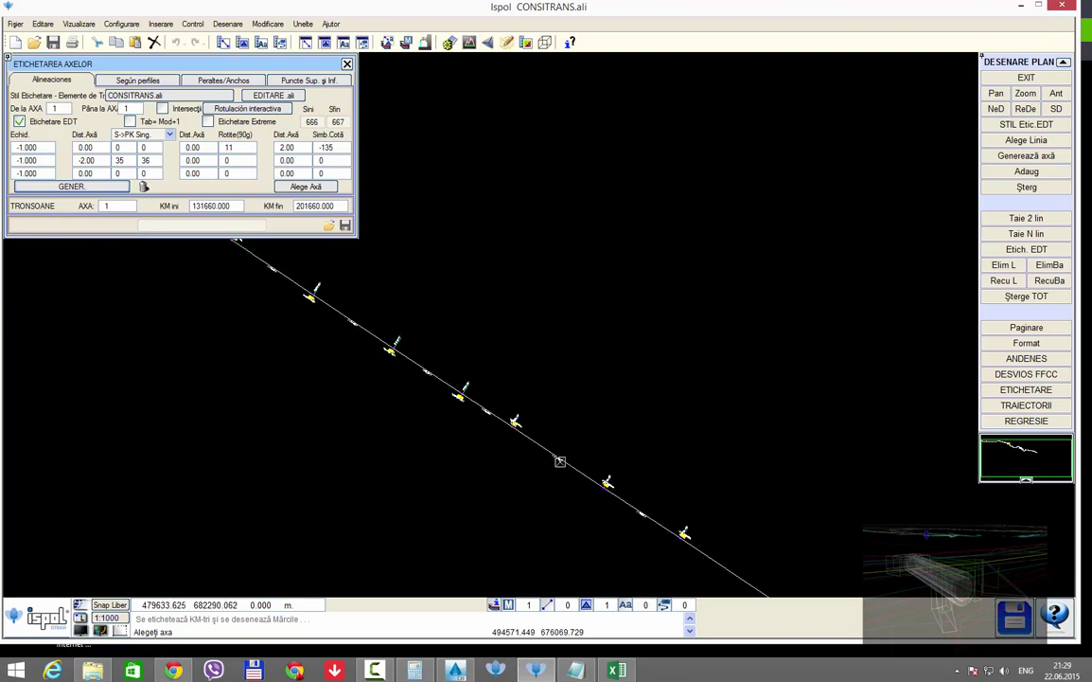
{"action": "scroll", "coordinate": [555, 458], "scroll_direction": "down", "scroll_amount": 2}
{"action": "scroll", "coordinate": [555, 458], "scroll_direction": "down", "scroll_amount": 2}
{"action": "scroll", "coordinate": [312, 445], "scroll_direction": "up", "scroll_amount": 2}
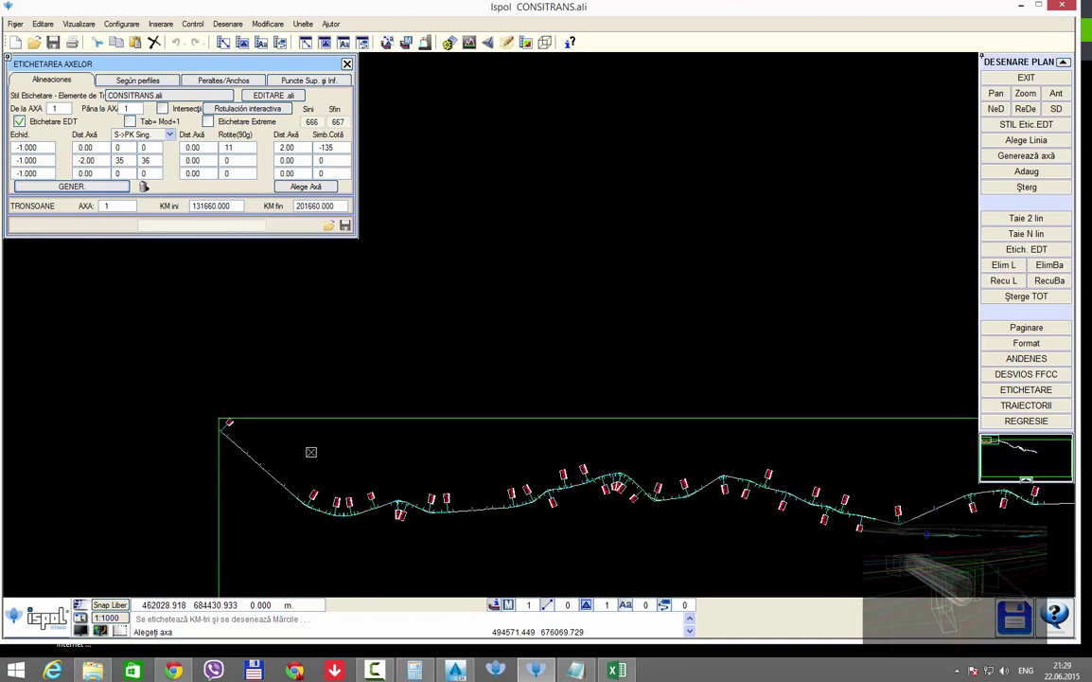
{"action": "scroll", "coordinate": [305, 485], "scroll_direction": "up", "scroll_amount": 2}
{"action": "scroll", "coordinate": [358, 258], "scroll_direction": "up", "scroll_amount": 1}
{"action": "scroll", "coordinate": [383, 248], "scroll_direction": "up", "scroll_amount": 1}
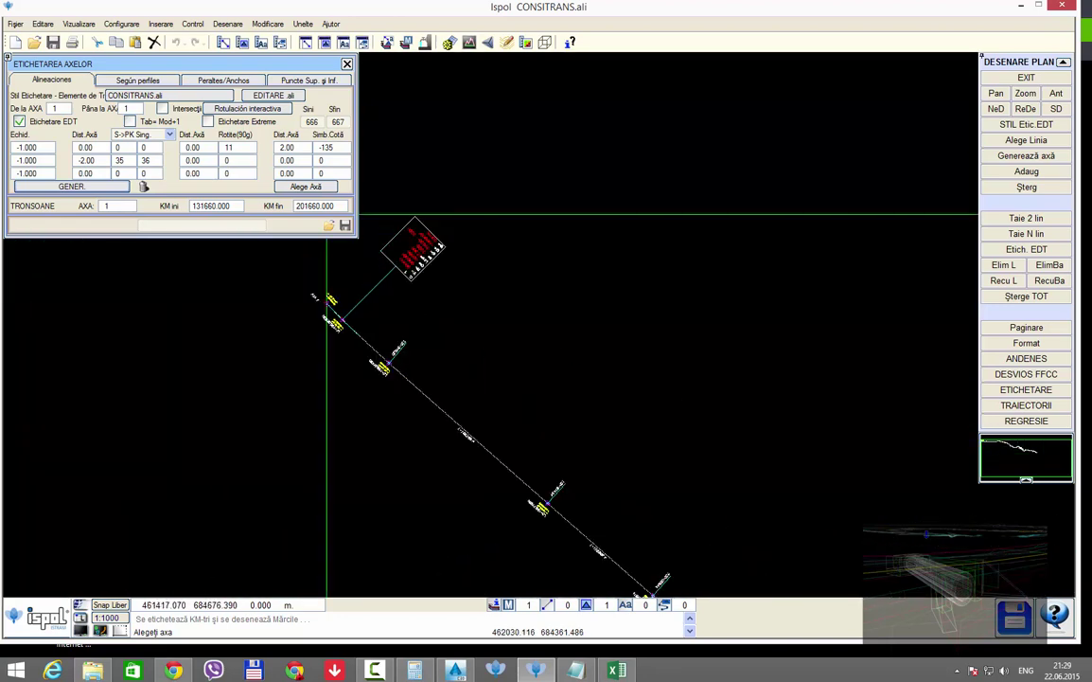
{"action": "scroll", "coordinate": [404, 245], "scroll_direction": "up", "scroll_amount": 1}
{"action": "scroll", "coordinate": [433, 297], "scroll_direction": "down", "scroll_amount": 2}
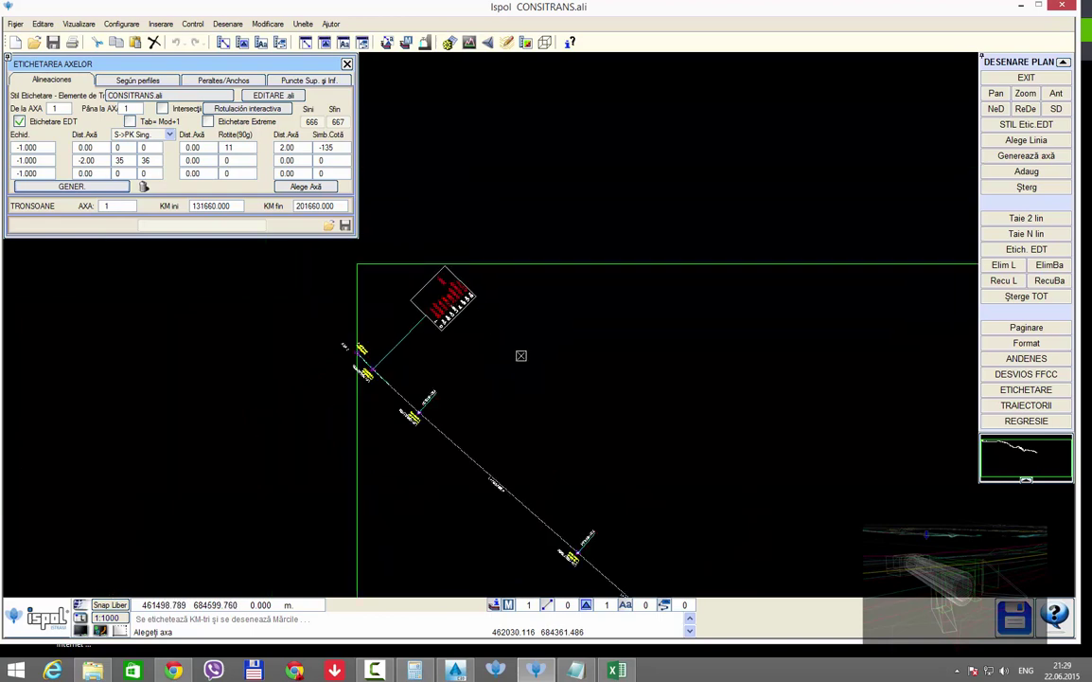
{"action": "scroll", "coordinate": [519, 356], "scroll_direction": "down", "scroll_amount": 1}
{"action": "scroll", "coordinate": [477, 261], "scroll_direction": "down", "scroll_amount": 1}
{"action": "scroll", "coordinate": [639, 407], "scroll_direction": "up", "scroll_amount": 2}
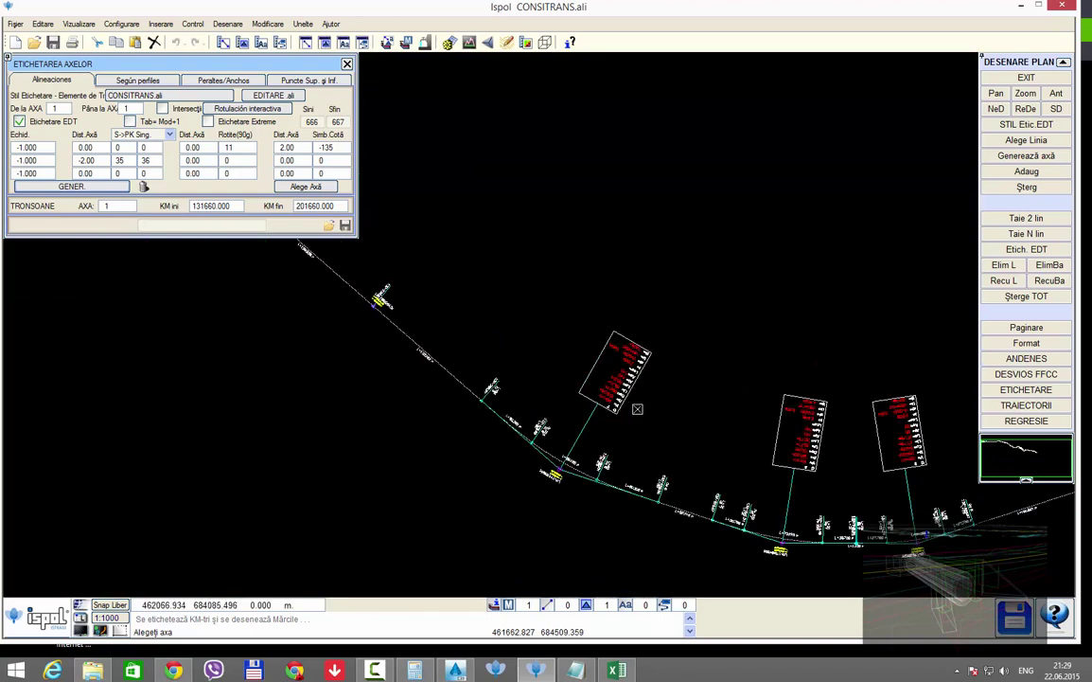
{"action": "scroll", "coordinate": [619, 421], "scroll_direction": "up", "scroll_amount": 2}
{"action": "scroll", "coordinate": [663, 347], "scroll_direction": "up", "scroll_amount": 2}
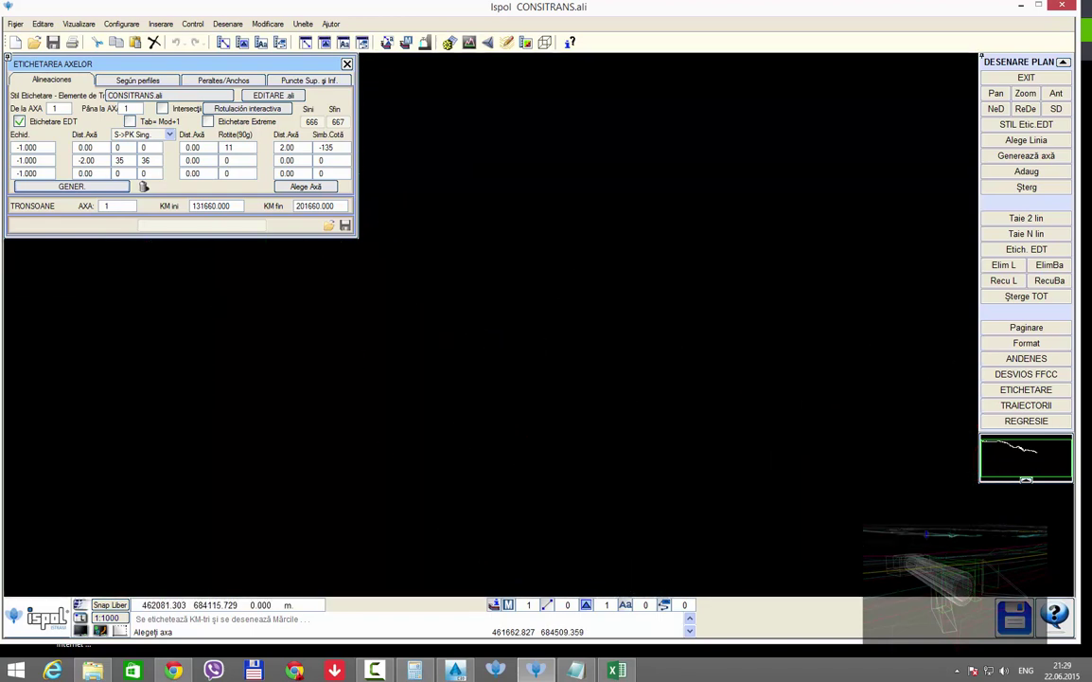
{"action": "scroll", "coordinate": [497, 490], "scroll_direction": "down", "scroll_amount": 1}
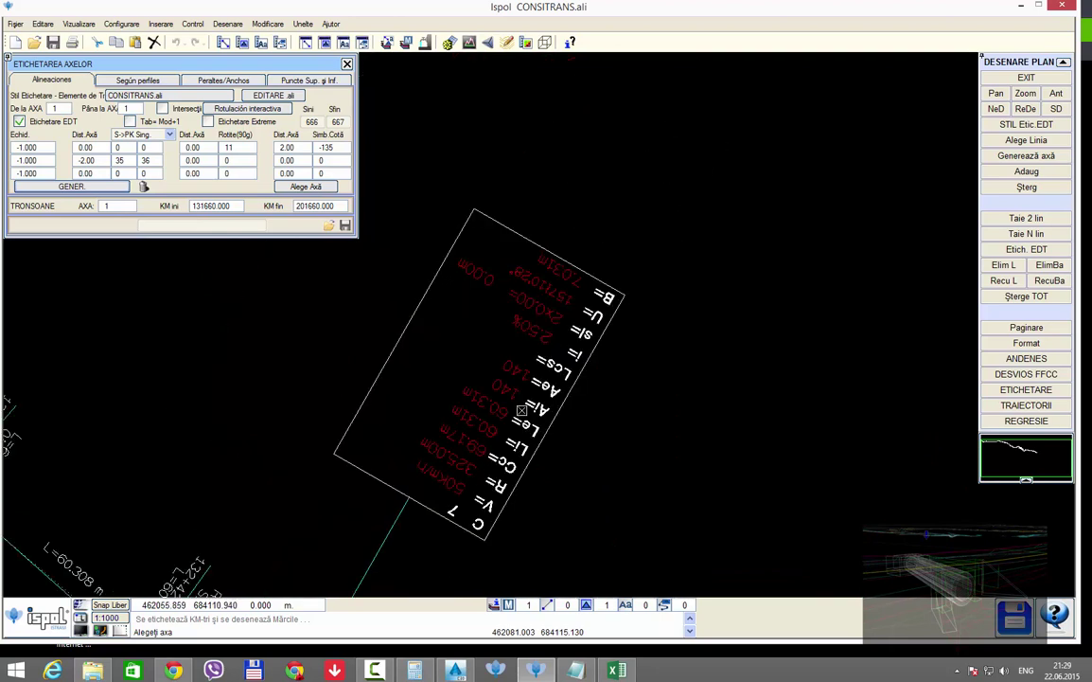
{"action": "scroll", "coordinate": [504, 363], "scroll_direction": "down", "scroll_amount": 3}
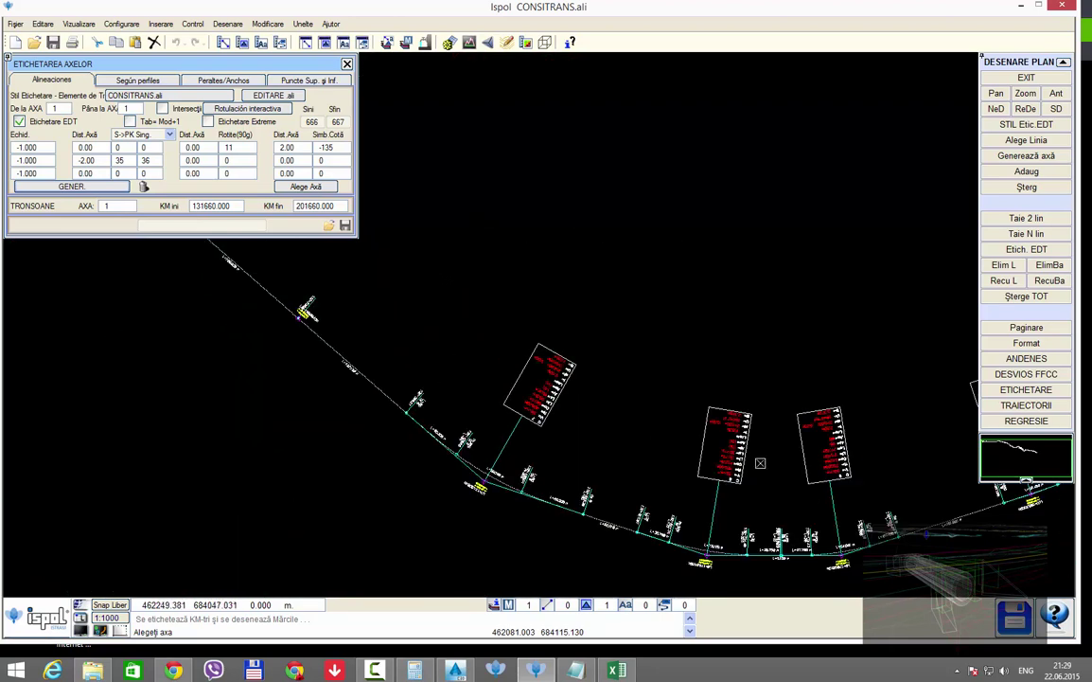
{"action": "scroll", "coordinate": [689, 418], "scroll_direction": "down", "scroll_amount": 1}
{"action": "scroll", "coordinate": [561, 453], "scroll_direction": "up", "scroll_amount": 3}
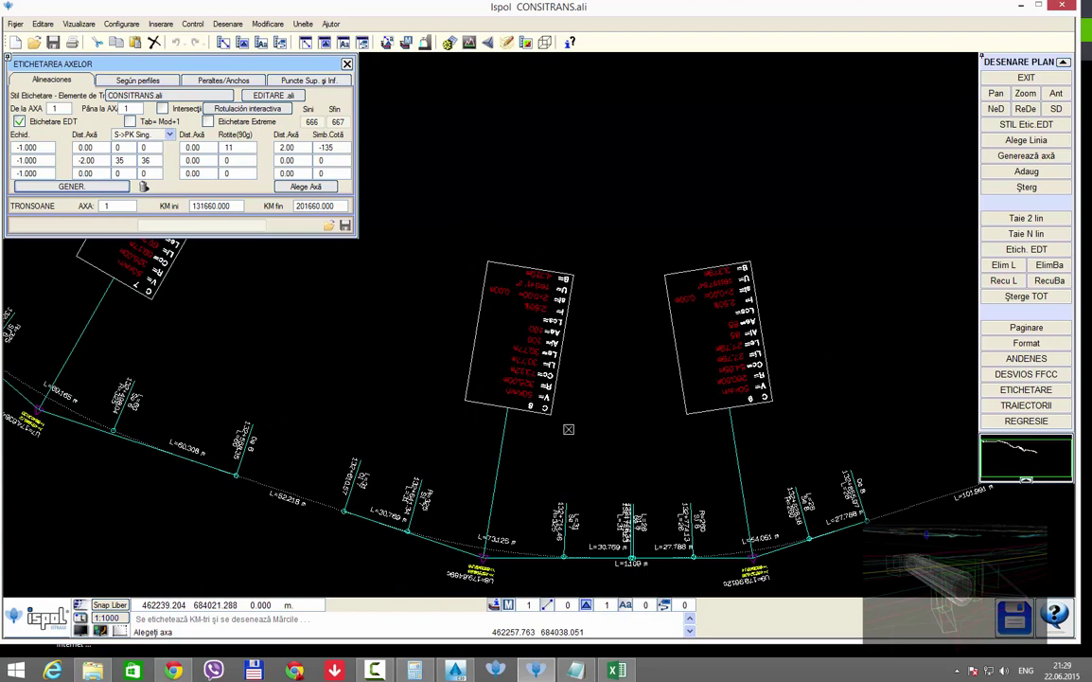
{"action": "scroll", "coordinate": [476, 392], "scroll_direction": "down", "scroll_amount": 2}
{"action": "scroll", "coordinate": [758, 404], "scroll_direction": "up", "scroll_amount": 1}
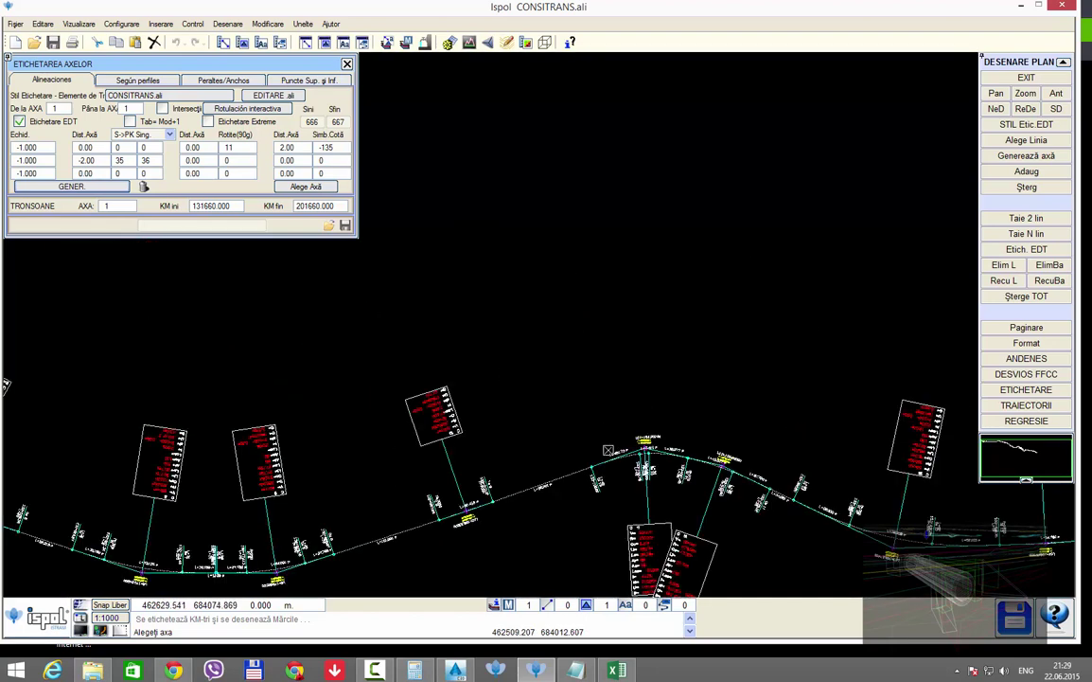
{"action": "scroll", "coordinate": [535, 426], "scroll_direction": "up", "scroll_amount": 2}
{"action": "scroll", "coordinate": [590, 480], "scroll_direction": "down", "scroll_amount": 1}
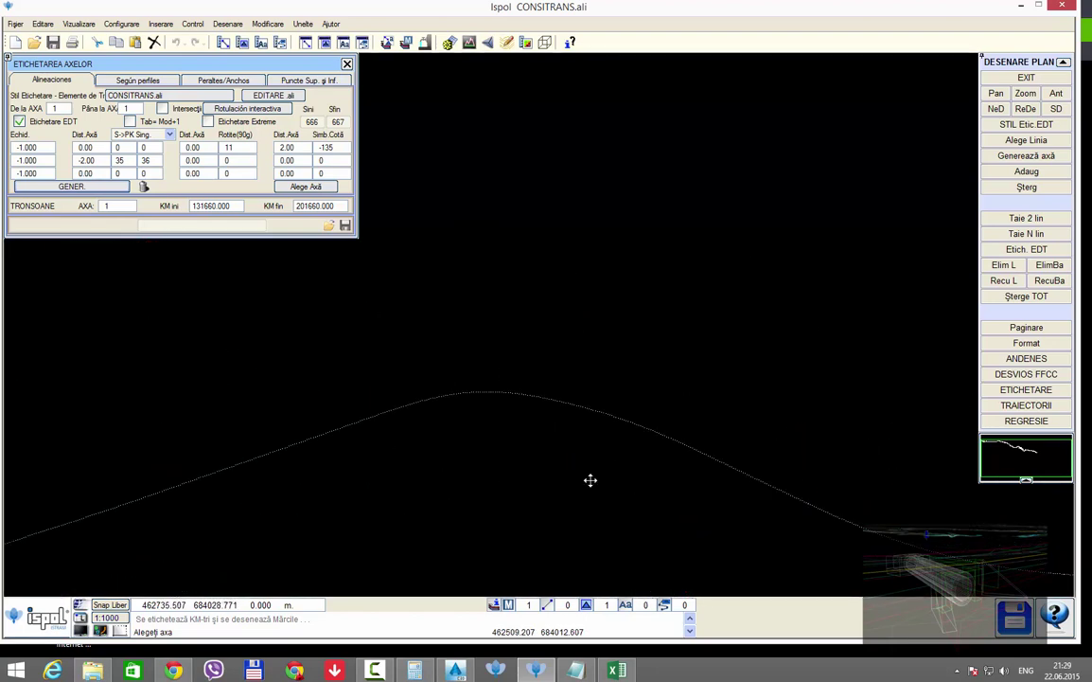
{"action": "scroll", "coordinate": [475, 393], "scroll_direction": "up", "scroll_amount": 2}
Step: Overwrite 0.rde in #Radacina with the labelled axis data
{"action": "scroll", "coordinate": [475, 393], "scroll_direction": "down", "scroll_amount": 2}
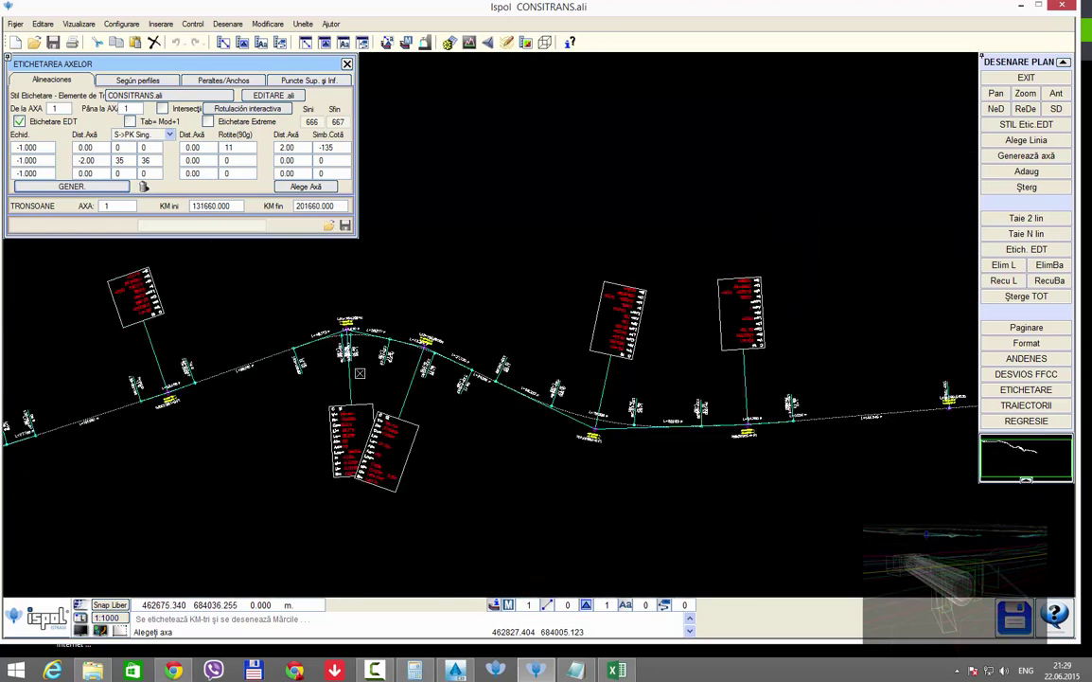
{"action": "left_click", "coordinate": [325, 337]}
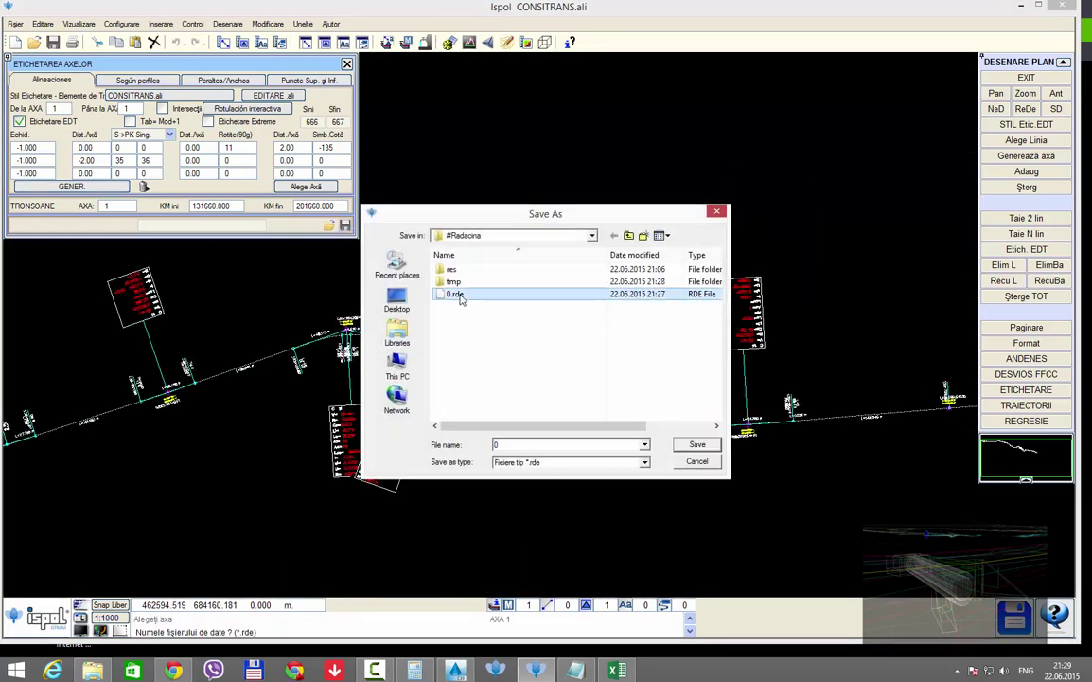
{"action": "double_click", "coordinate": [455, 294]}
{"action": "left_click", "coordinate": [585, 340]}
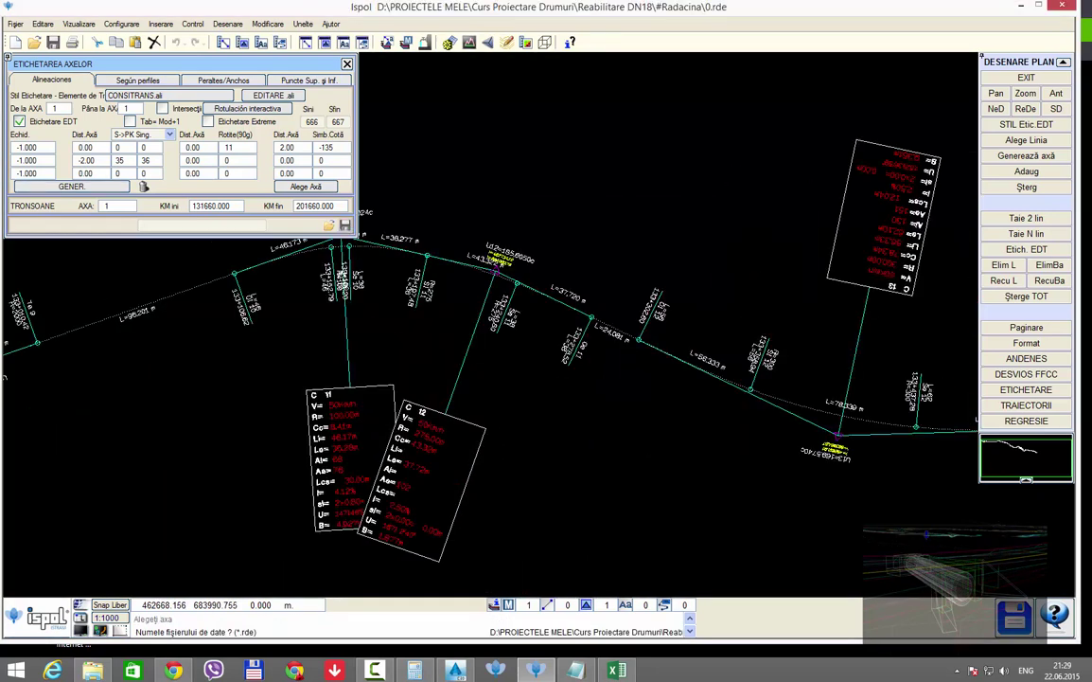
Step: Show the labelling-by-profiles settings for axis 1, km 131660–201660
{"action": "scroll", "coordinate": [318, 381], "scroll_direction": "up", "scroll_amount": 2}
{"action": "scroll", "coordinate": [478, 400], "scroll_direction": "down", "scroll_amount": 2}
{"action": "scroll", "coordinate": [437, 453], "scroll_direction": "down", "scroll_amount": 1}
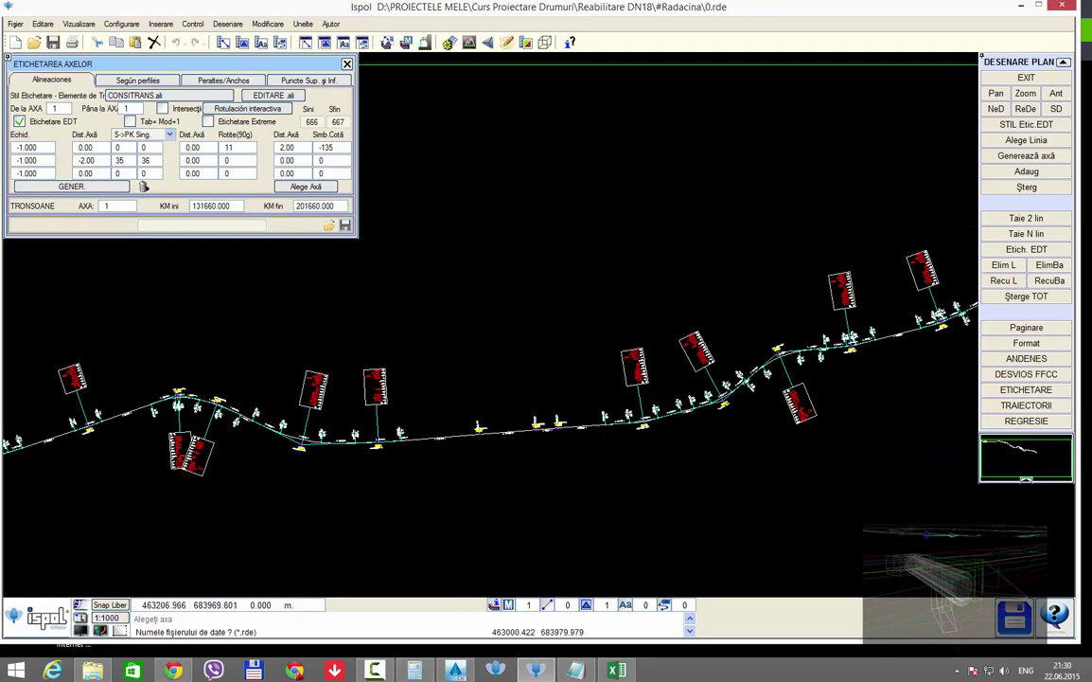
{"action": "scroll", "coordinate": [606, 416], "scroll_direction": "up", "scroll_amount": 1}
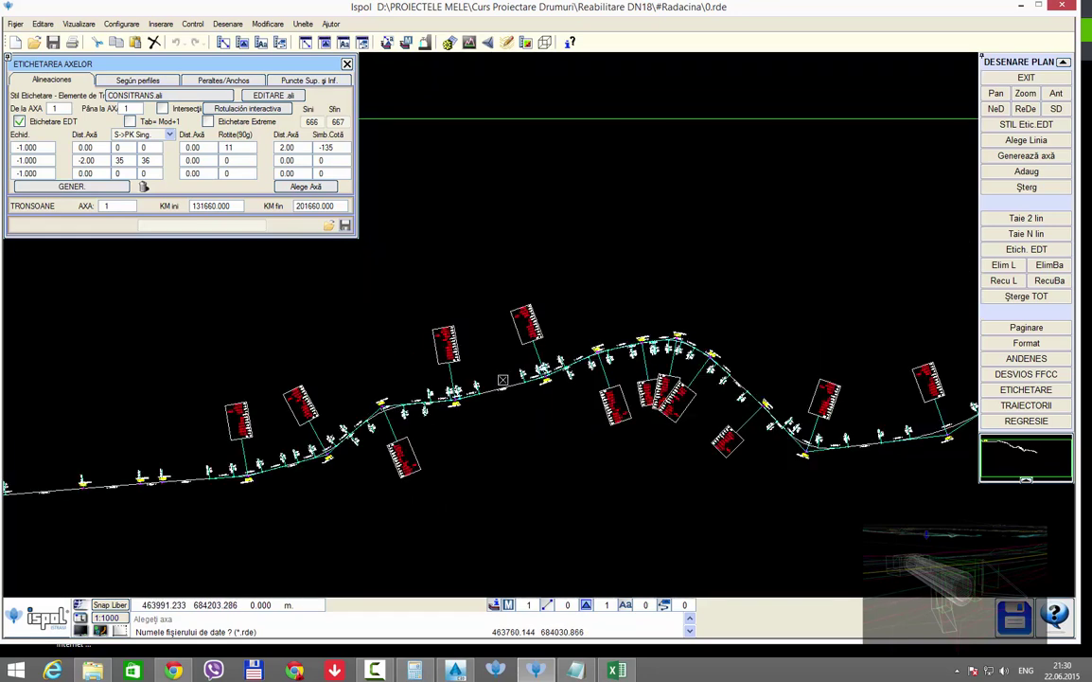
{"action": "left_click", "coordinate": [137, 79]}
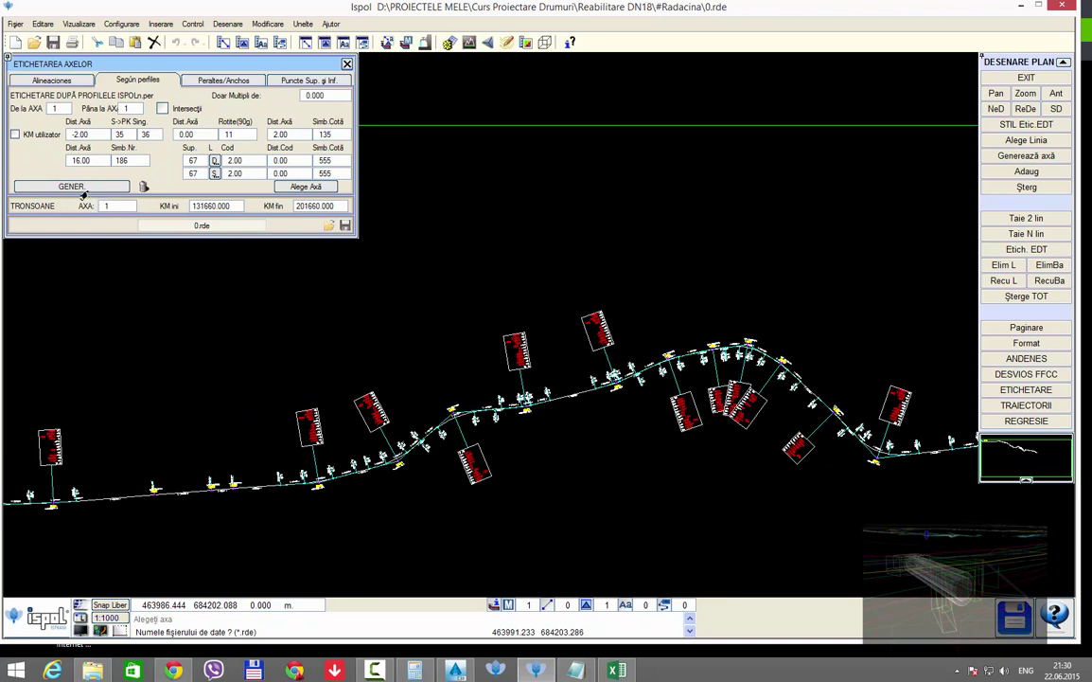
Step: Generate station labels at every cross-section profile along axis 1
{"action": "left_click", "coordinate": [82, 188]}
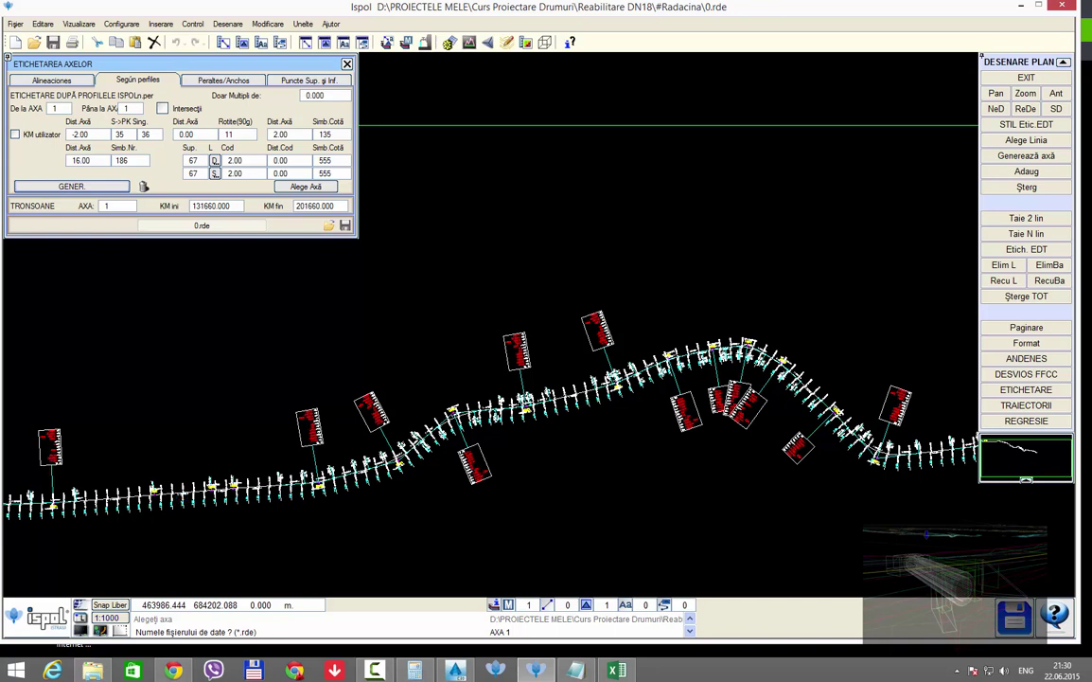
Step: Inspect the profile station labels up close, then erase them with STERGE, keeping the U15–U17 element labels
{"action": "scroll", "coordinate": [161, 447], "scroll_direction": "up", "scroll_amount": 2}
{"action": "scroll", "coordinate": [238, 517], "scroll_direction": "up", "scroll_amount": 2}
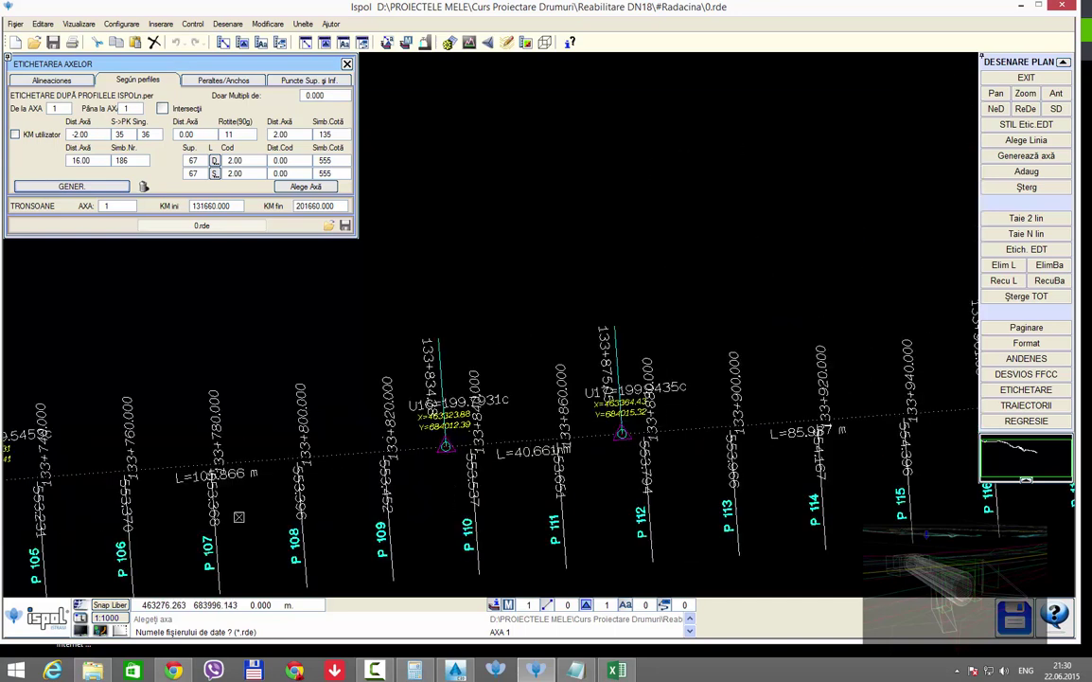
{"action": "scroll", "coordinate": [352, 456], "scroll_direction": "up", "scroll_amount": 2}
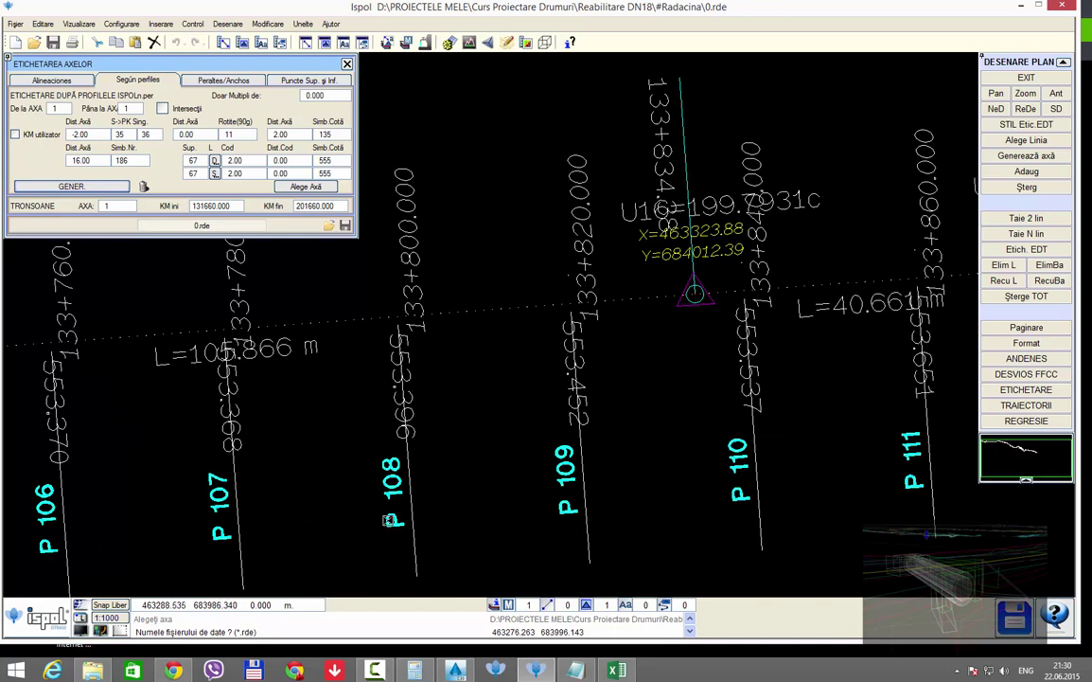
{"action": "scroll", "coordinate": [388, 520], "scroll_direction": "down", "scroll_amount": 2}
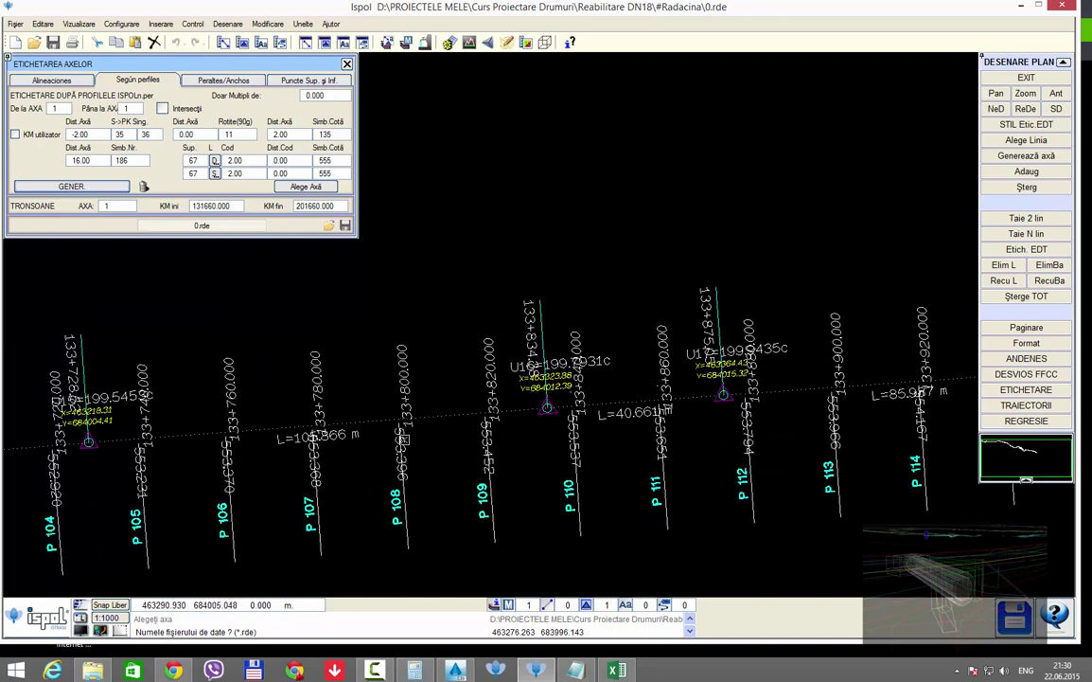
{"action": "scroll", "coordinate": [407, 423], "scroll_direction": "up", "scroll_amount": 2}
{"action": "scroll", "coordinate": [410, 420], "scroll_direction": "down", "scroll_amount": 2}
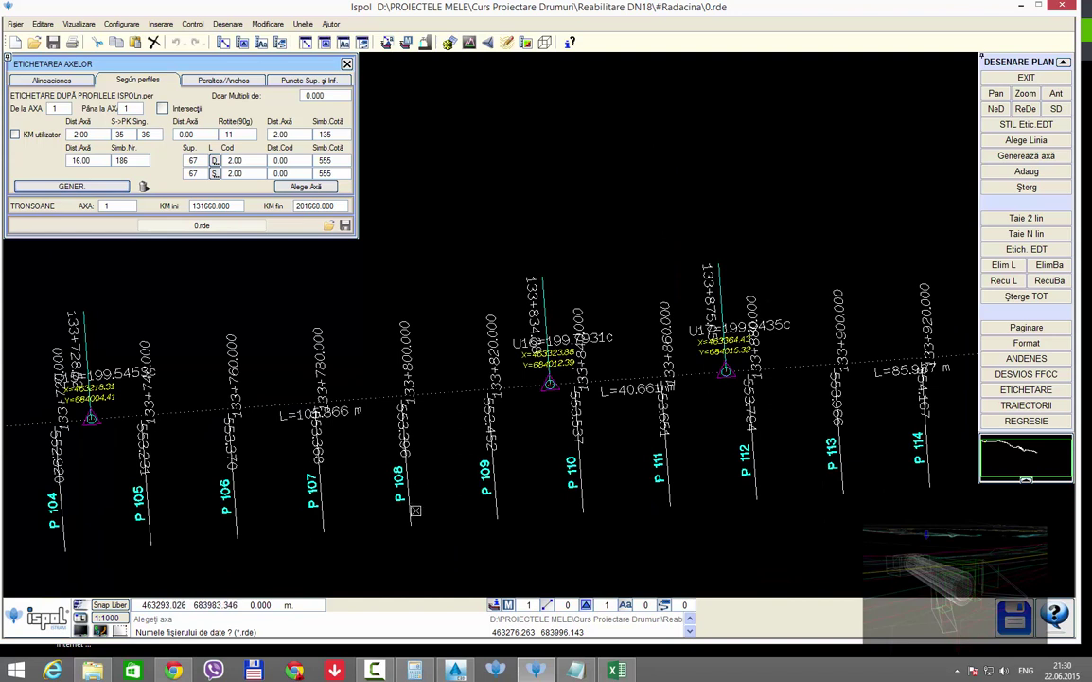
{"action": "left_click", "coordinate": [142, 186]}
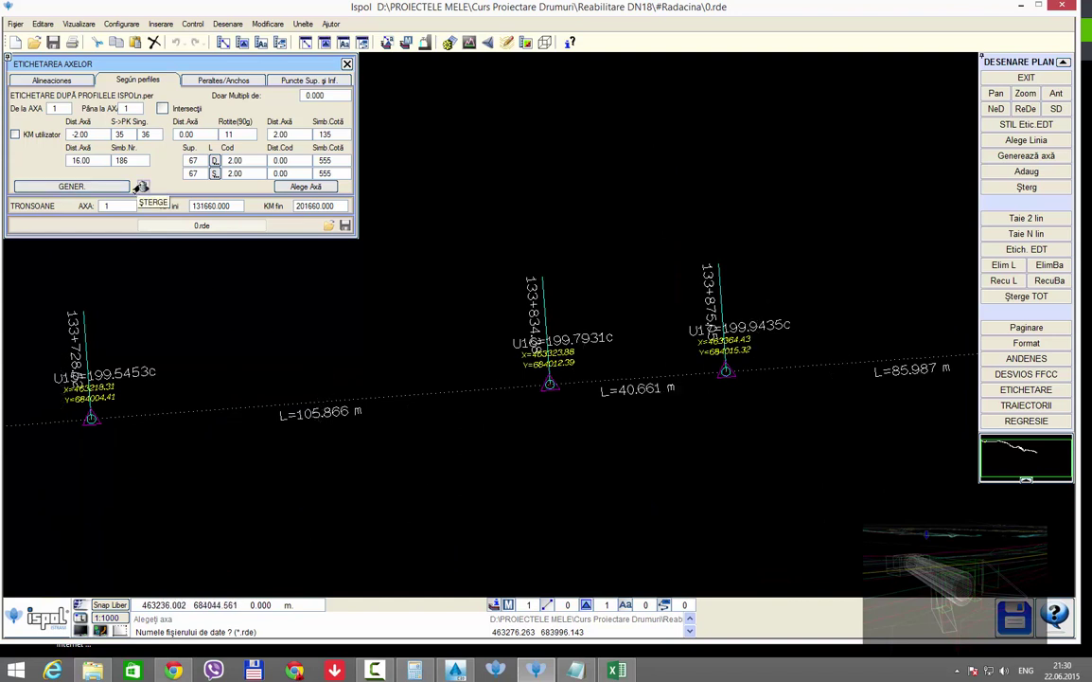
Step: Open the label data file browser and climb up to the Lucru (D:) drive
{"action": "left_click", "coordinate": [331, 226]}
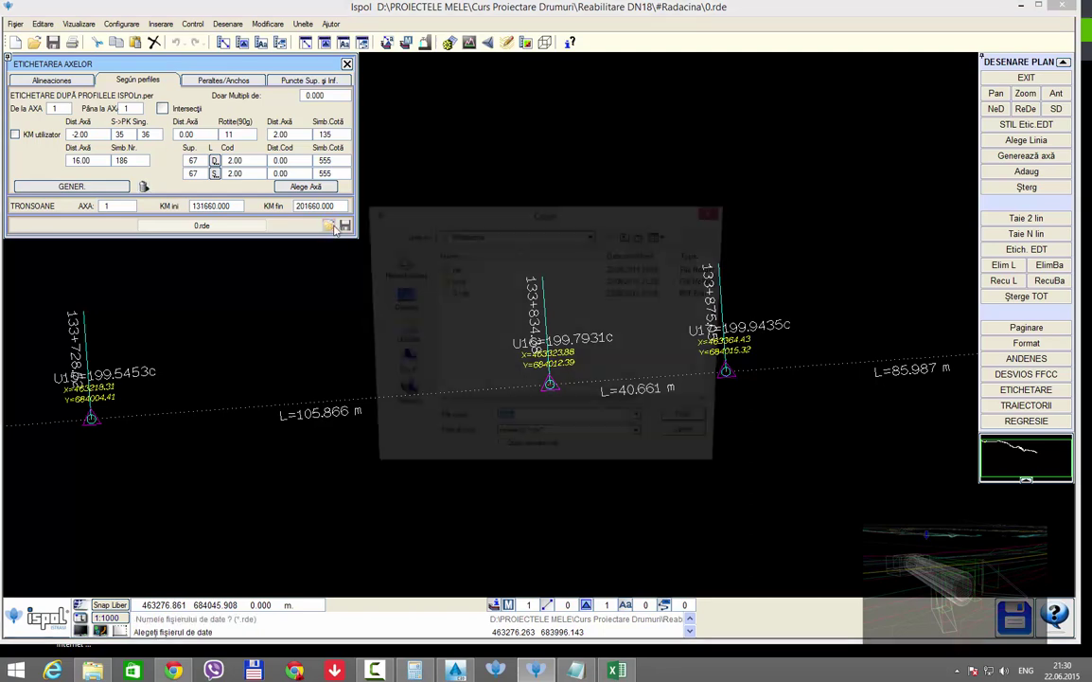
{"action": "left_click", "coordinate": [630, 236]}
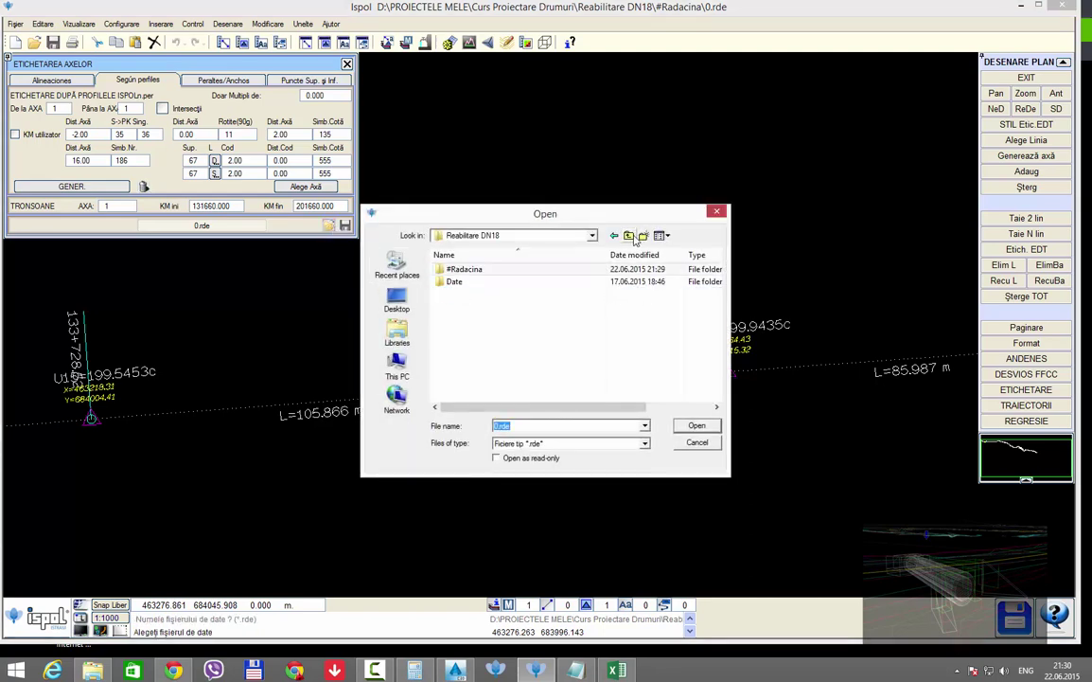
{"action": "left_click", "coordinate": [630, 236]}
{"action": "left_click", "coordinate": [629, 236]}
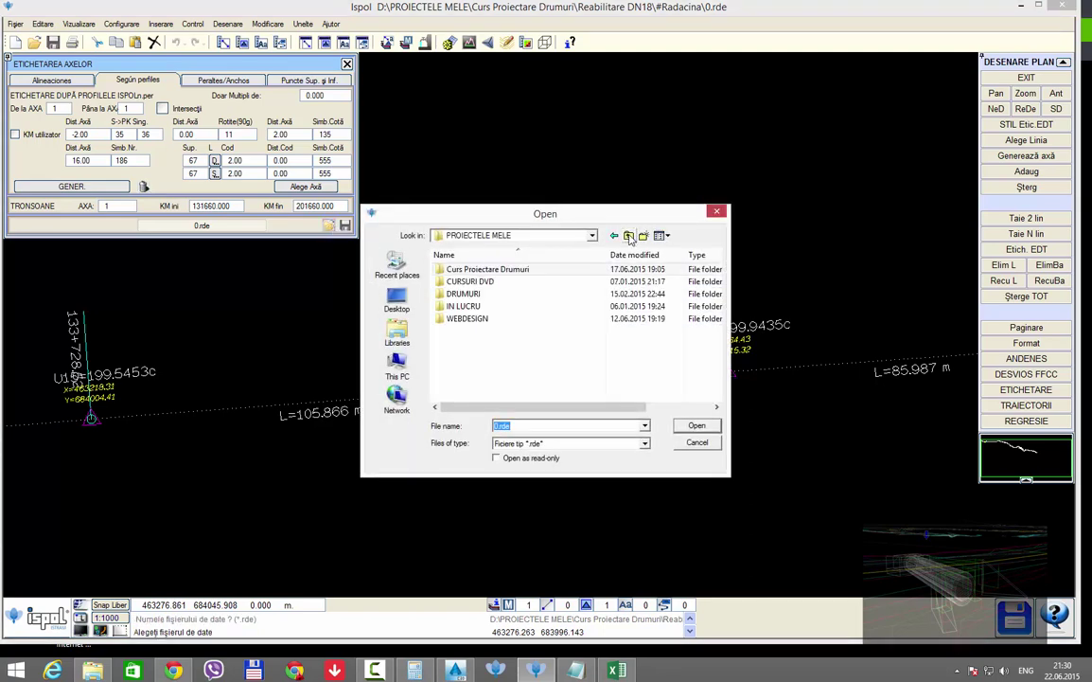
{"action": "left_click", "coordinate": [630, 236]}
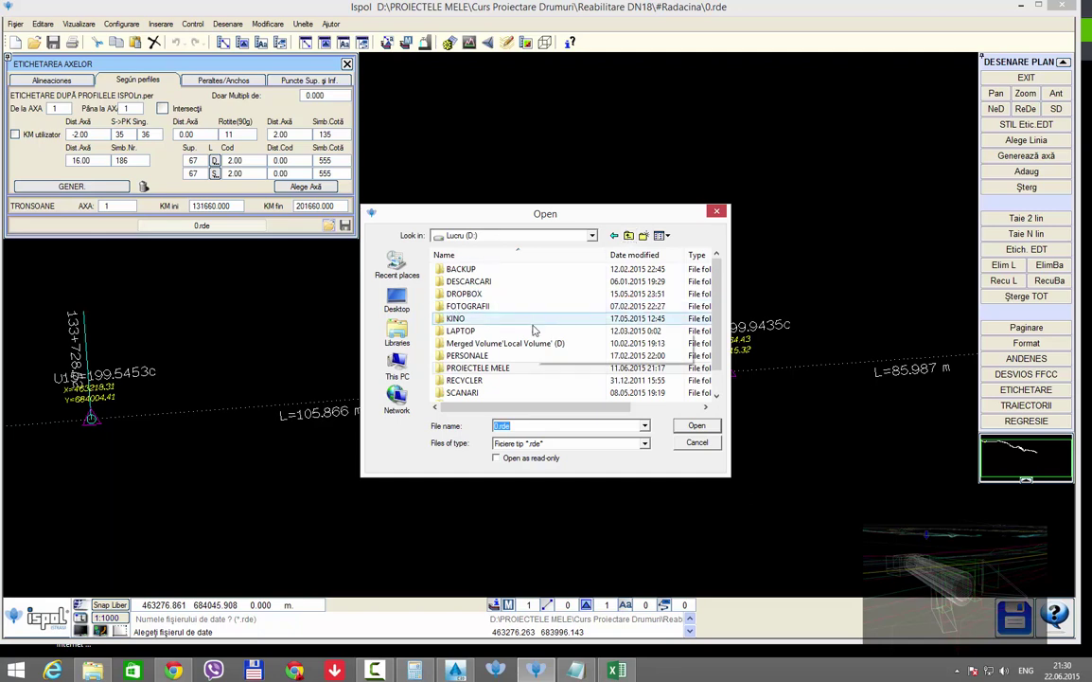
Step: Browse the PROIECTELE MELE and PERSONALE folders on D: for the data file
{"action": "left_click", "coordinate": [519, 368]}
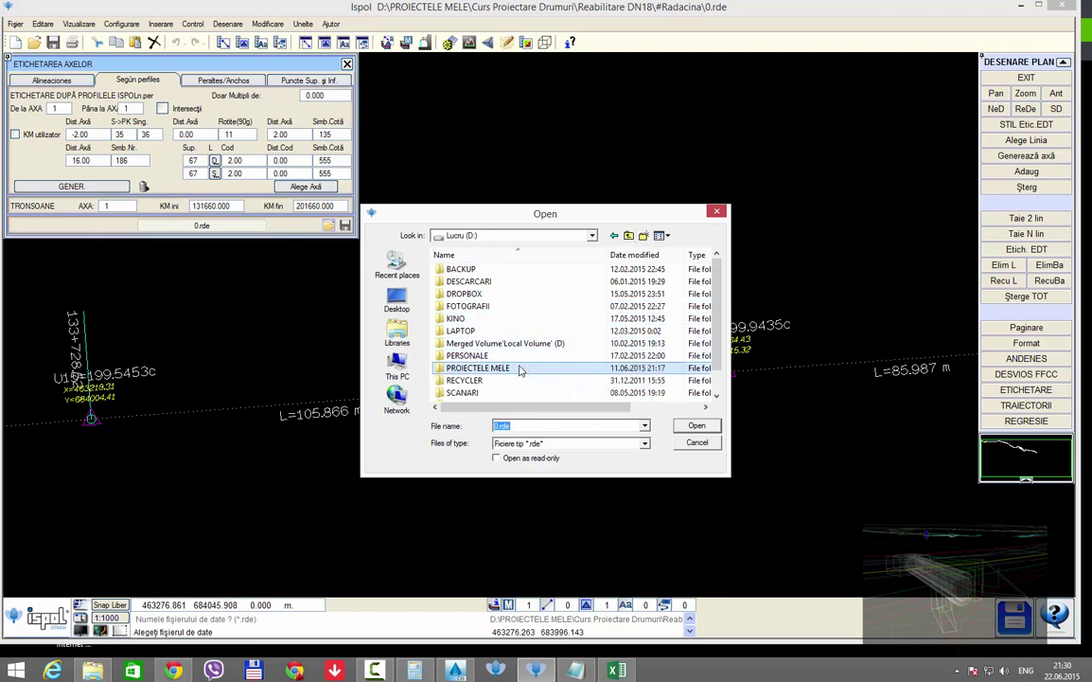
{"action": "double_click", "coordinate": [467, 355]}
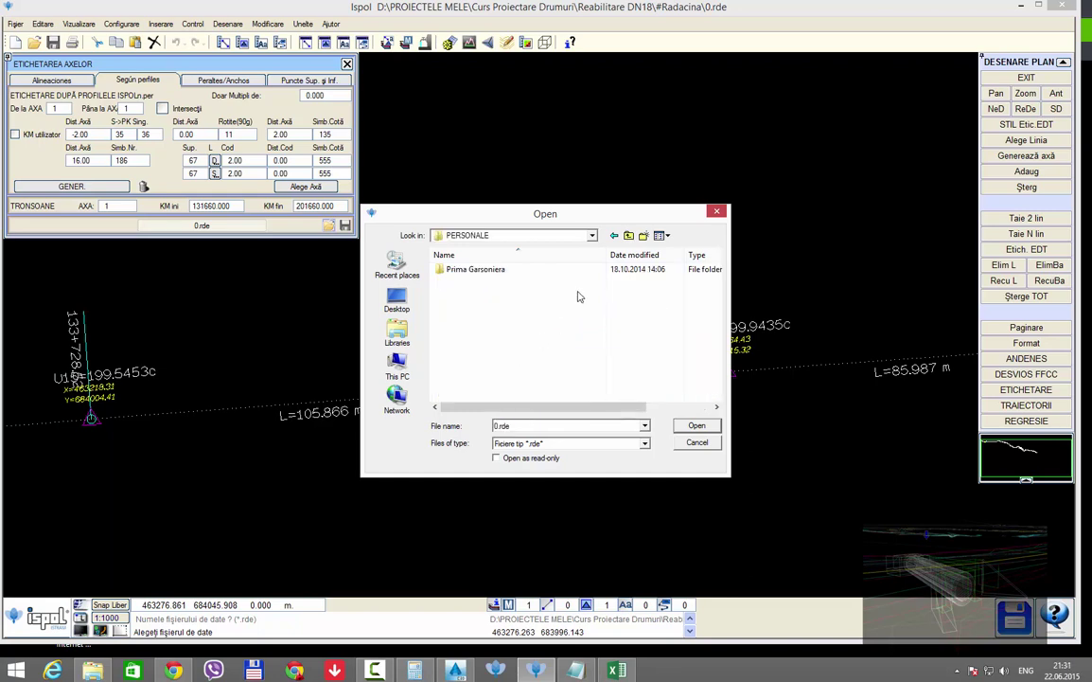
{"action": "left_click", "coordinate": [630, 237]}
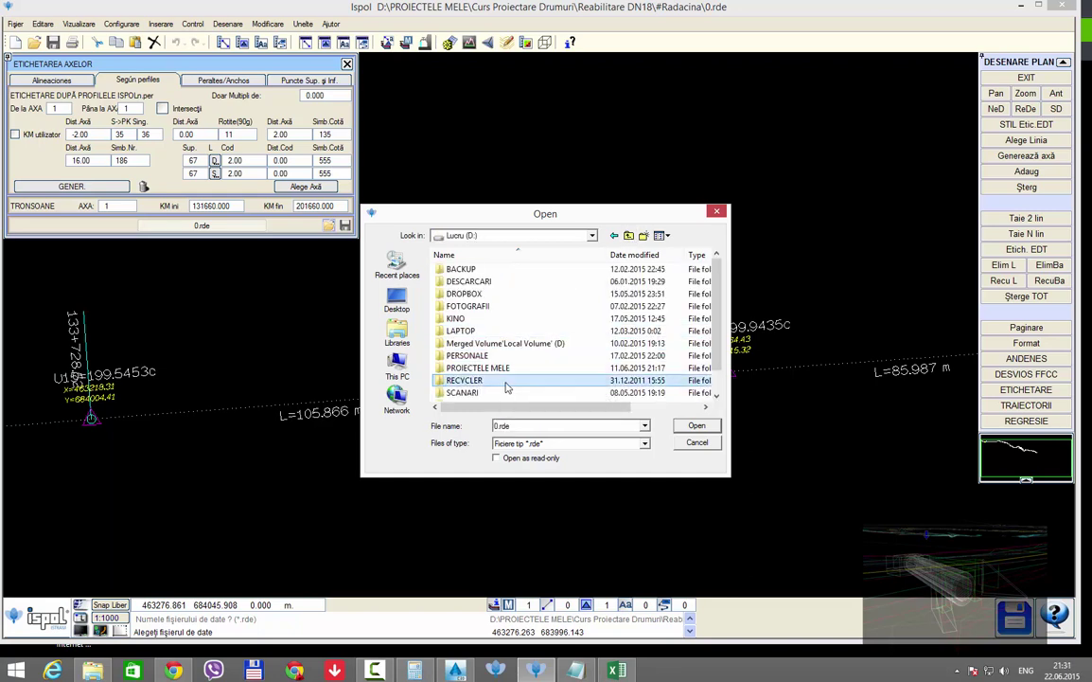
{"action": "scroll", "coordinate": [516, 391], "scroll_direction": "down", "scroll_amount": 1}
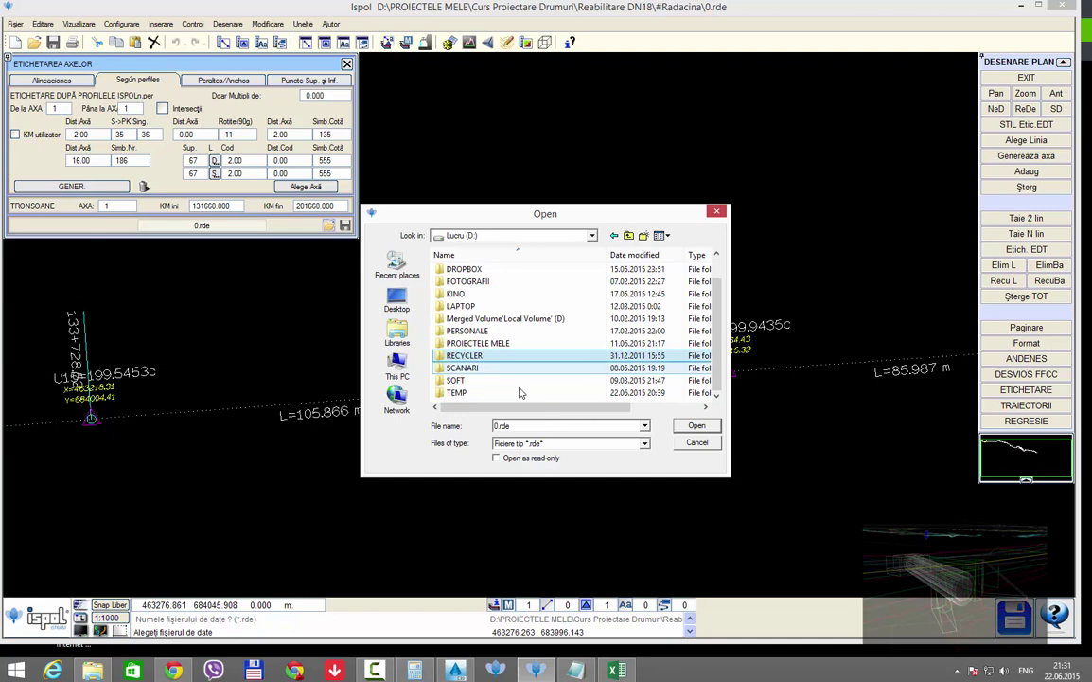
{"action": "scroll", "coordinate": [520, 393], "scroll_direction": "up", "scroll_amount": 1}
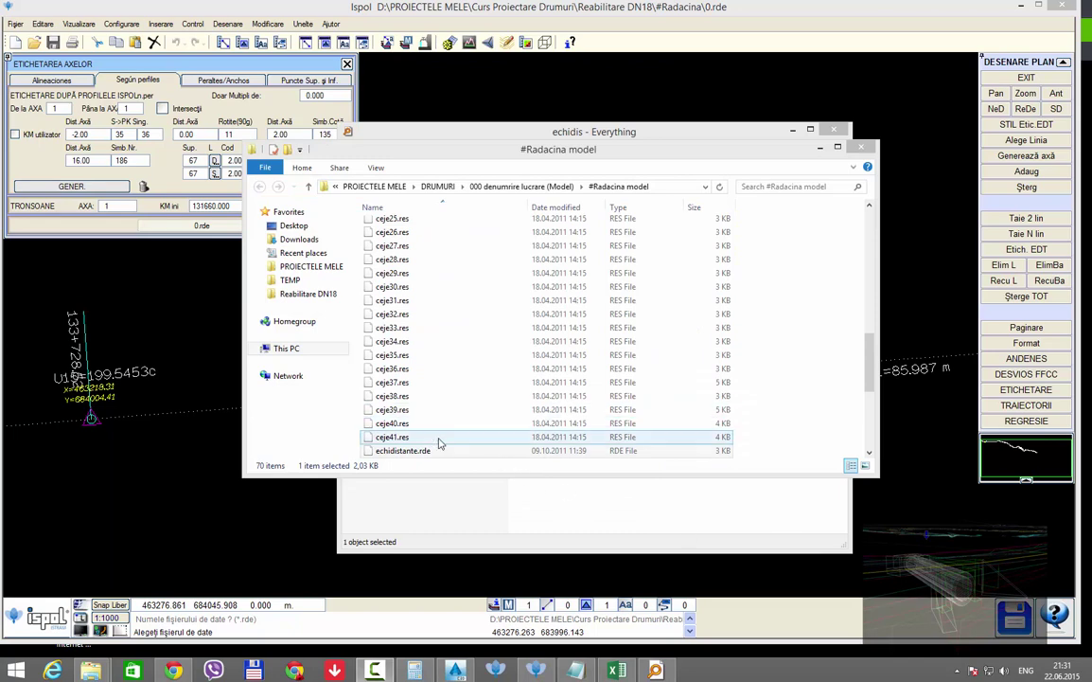
Step: Copy echidistante.rde and paste it into the #Radacina project folder
{"action": "right_click", "coordinate": [420, 455]}
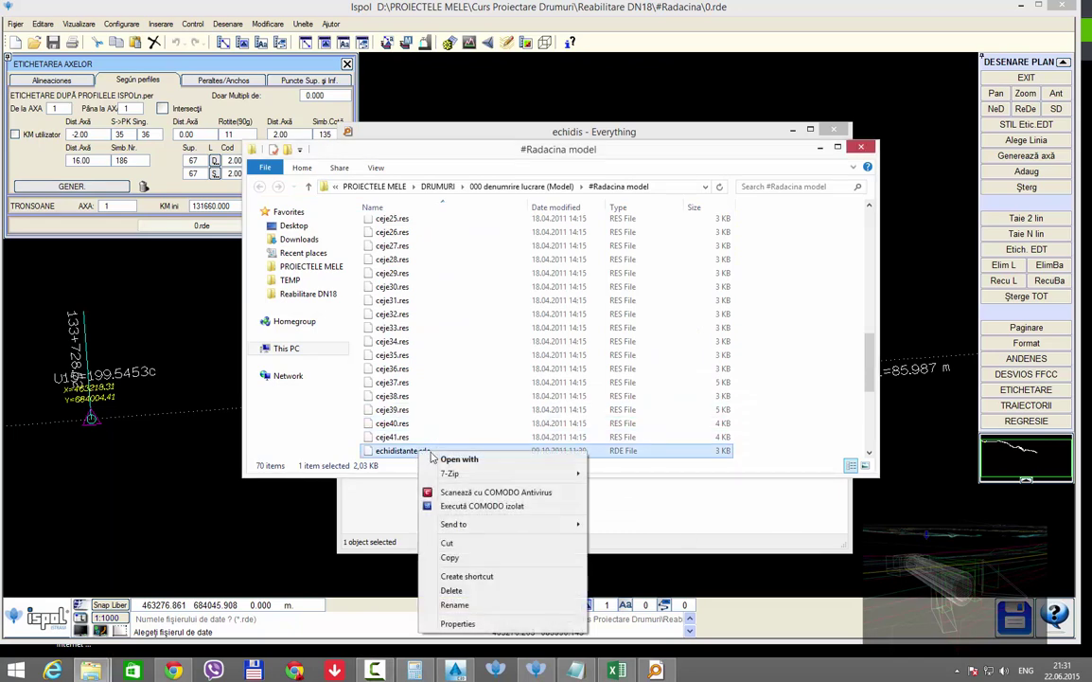
{"action": "left_click", "coordinate": [451, 557]}
{"action": "left_click", "coordinate": [502, 497]}
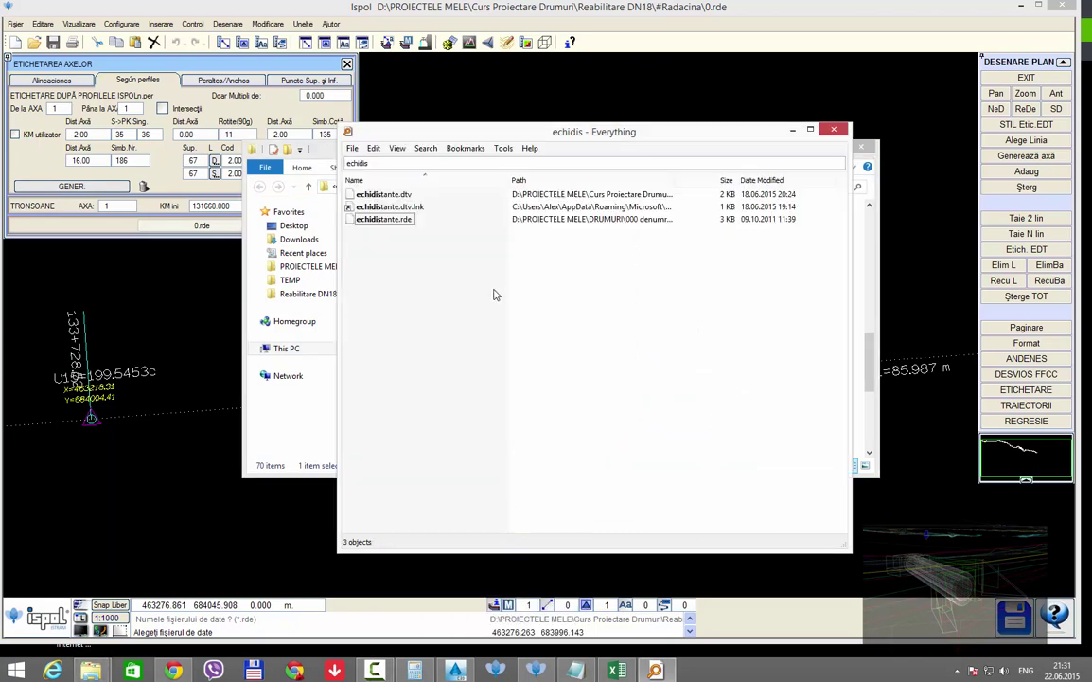
{"action": "mouse_move", "coordinate": [91, 670]}
{"action": "left_click", "coordinate": [203, 540]}
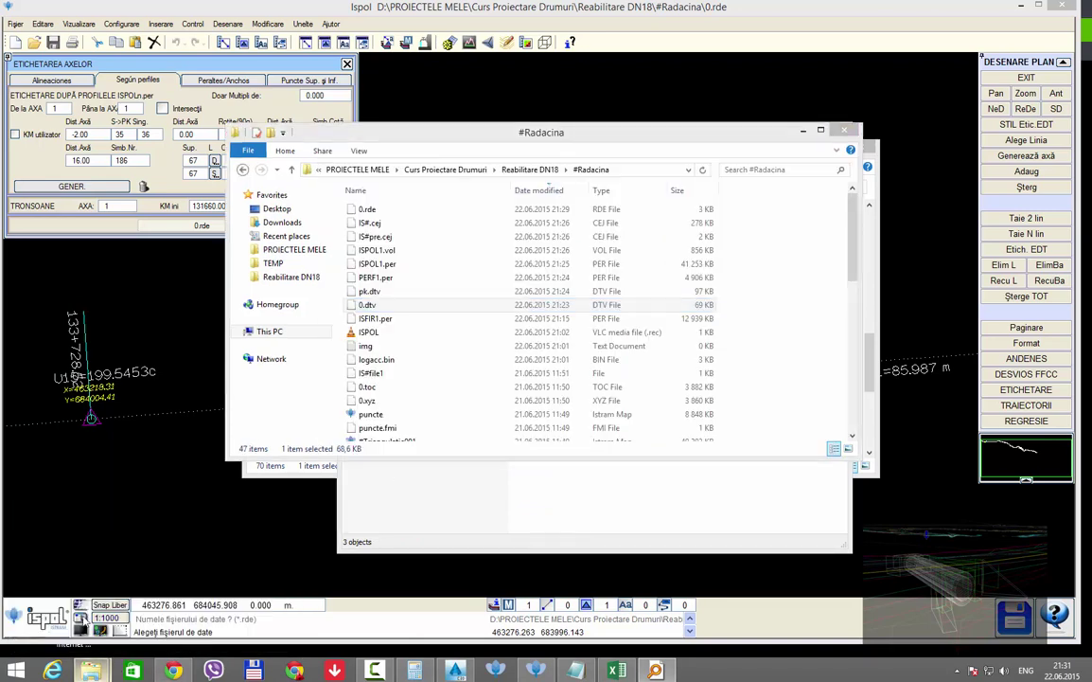
{"action": "right_click", "coordinate": [759, 271]}
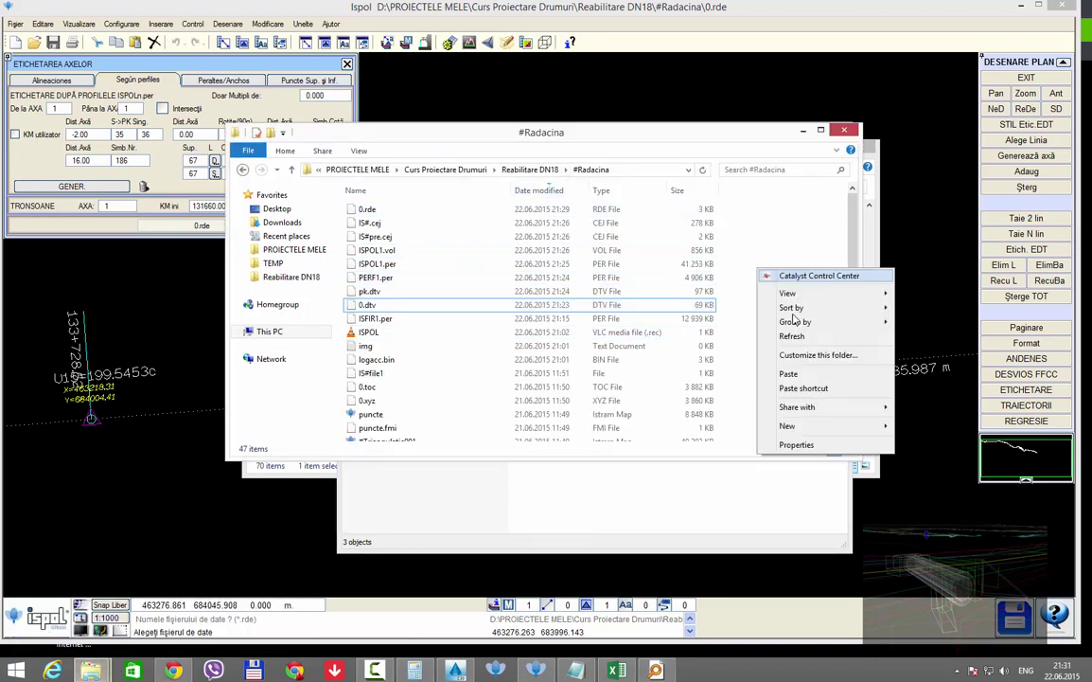
{"action": "left_click", "coordinate": [798, 388]}
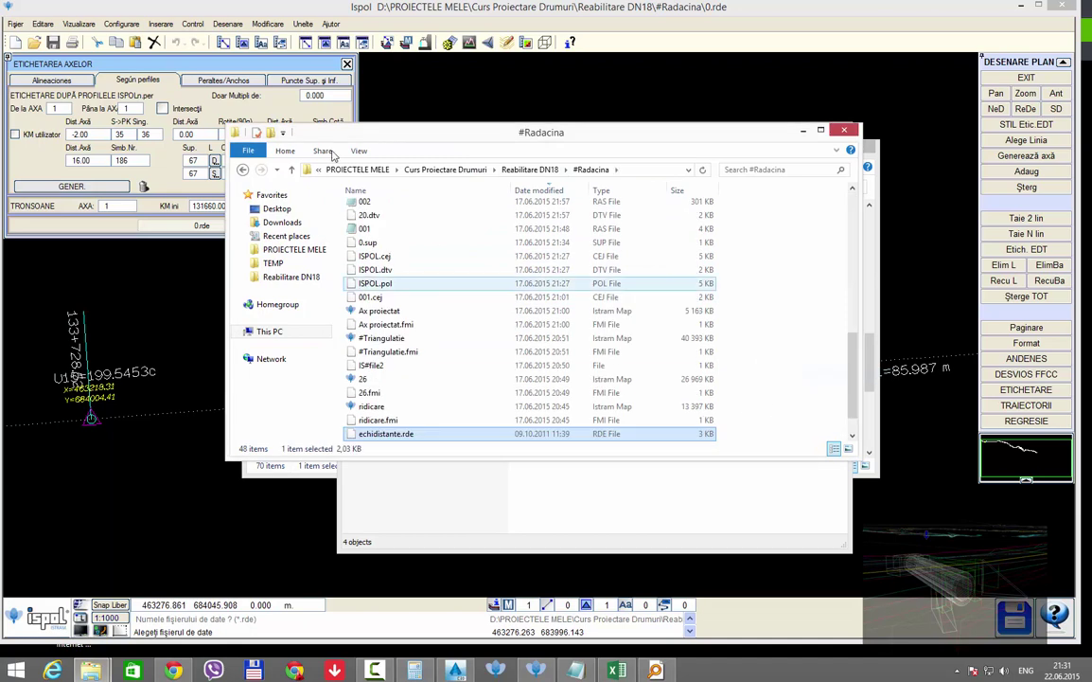
{"action": "left_click", "coordinate": [42, 98]}
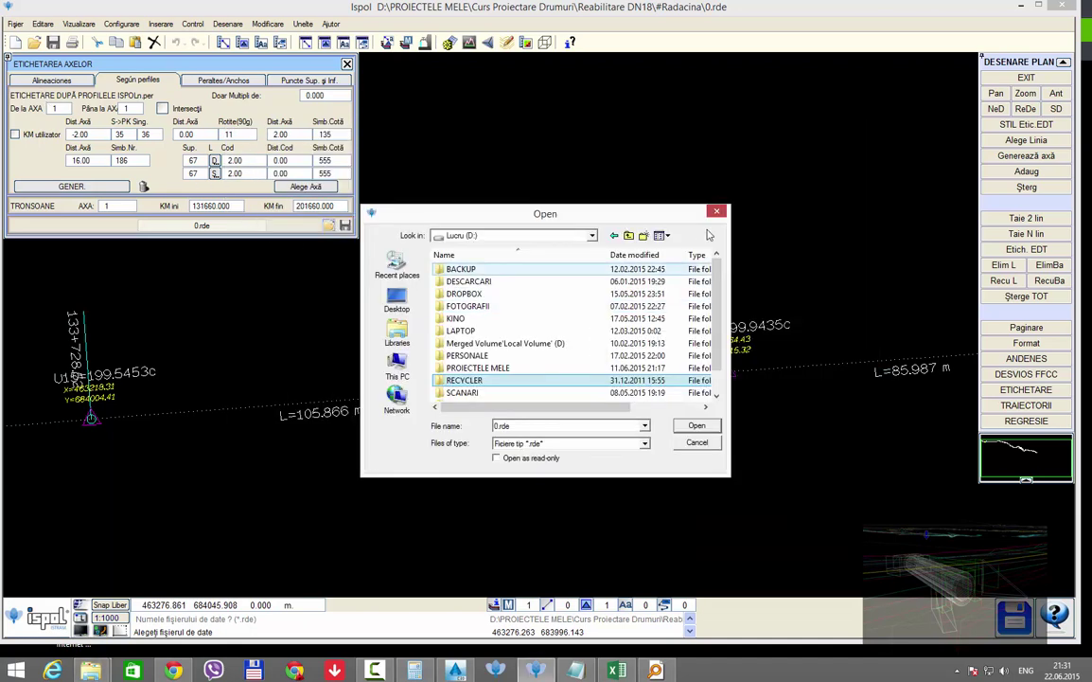
Step: Load echidistante.rde as the profile data file
{"action": "key", "text": "Escape"}
{"action": "left_click", "coordinate": [327, 225]}
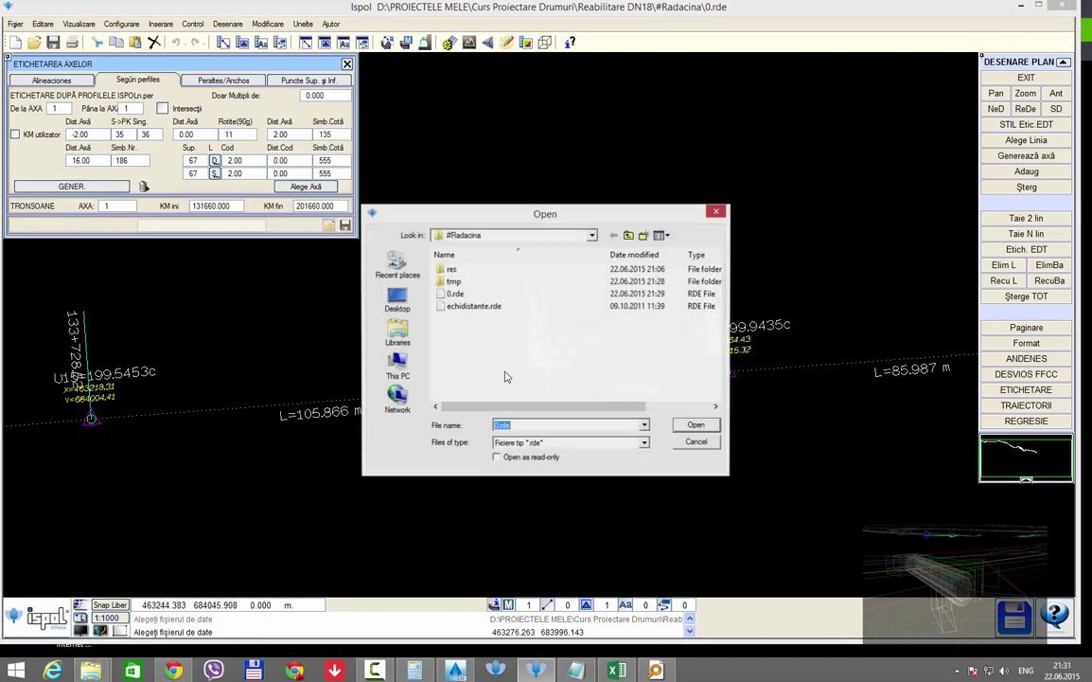
{"action": "double_click", "coordinate": [473, 306]}
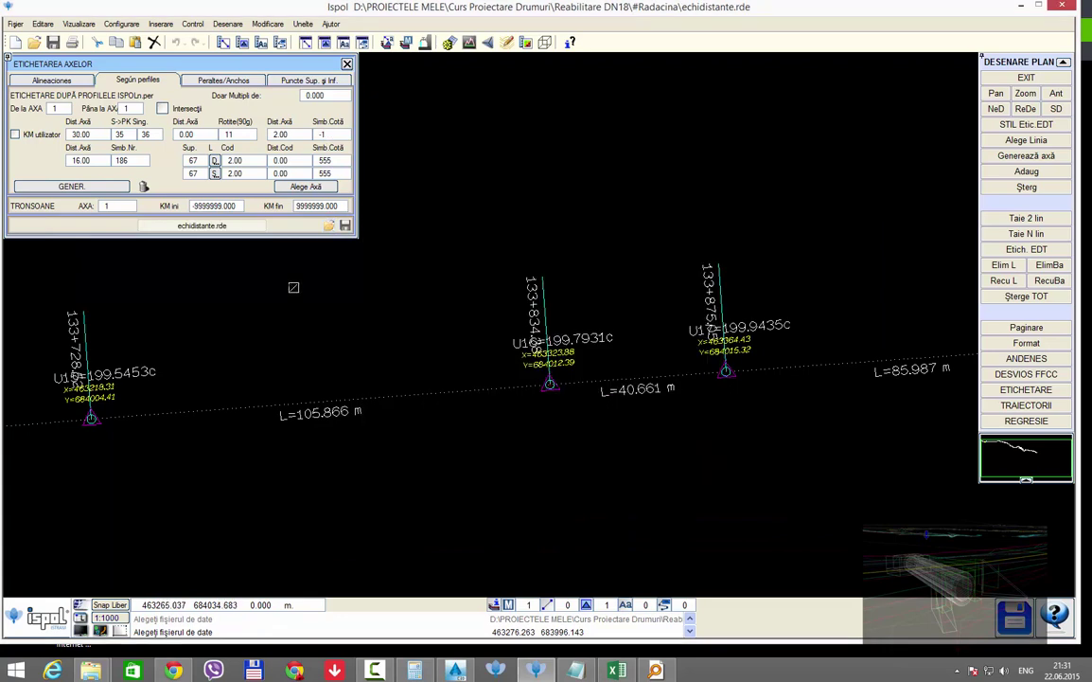
Step: Set the labelling range to KM ini 131660 and KM fin 201660
{"action": "left_click", "coordinate": [42, 81]}
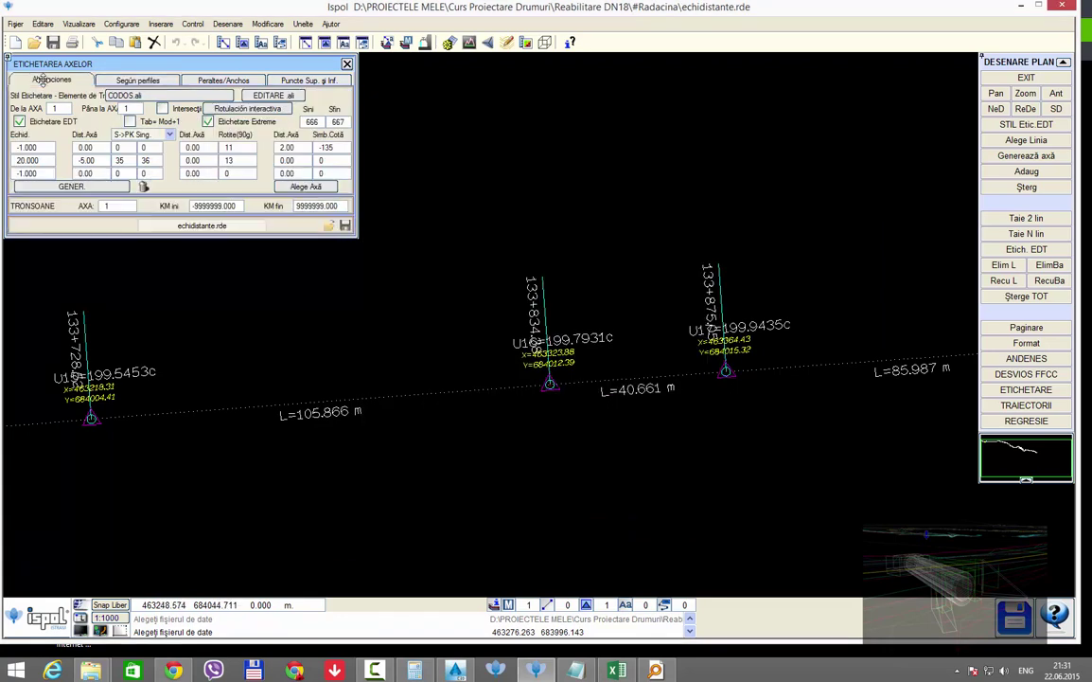
{"action": "left_click", "coordinate": [218, 205]}
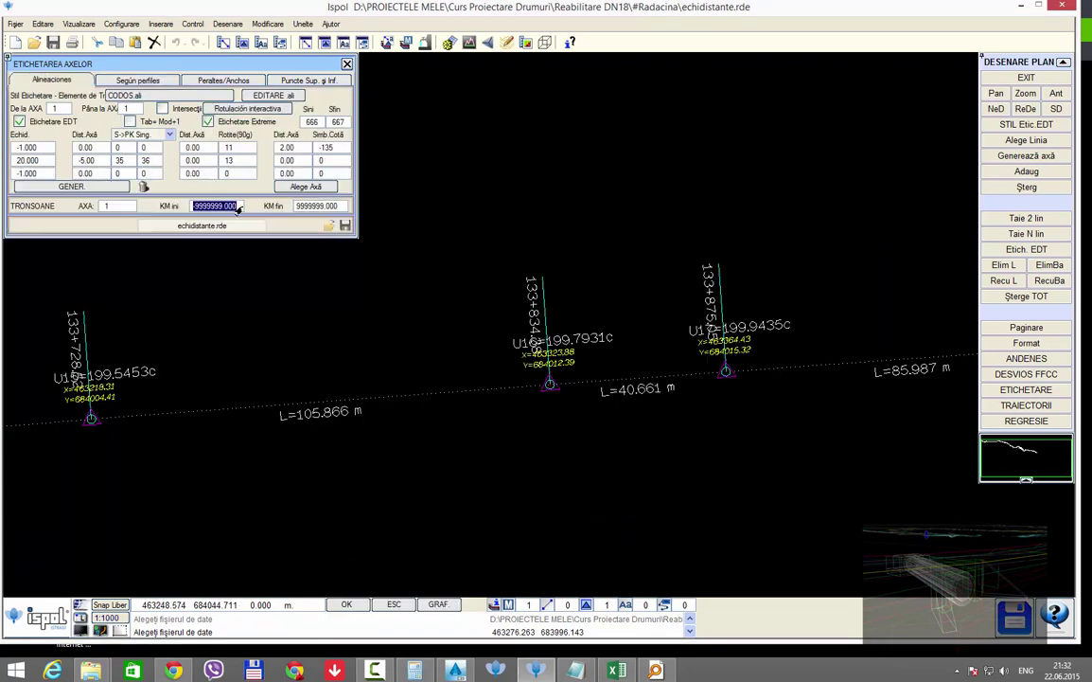
{"action": "type", "text": "131660"}
{"action": "key", "text": "Return"}
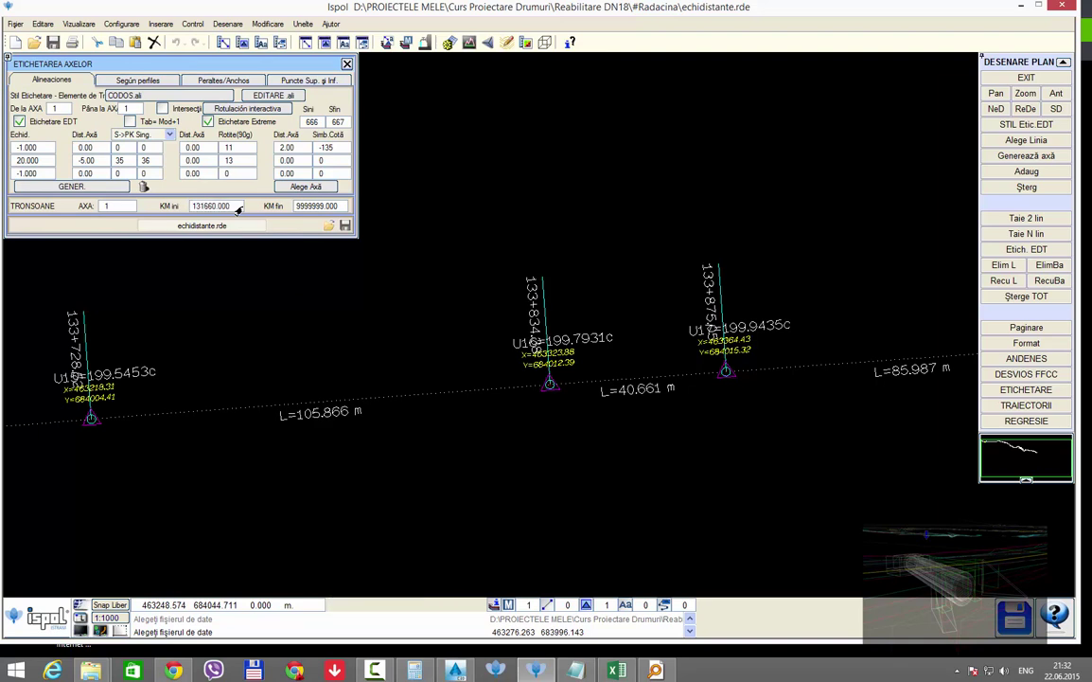
{"action": "left_click", "coordinate": [315, 206]}
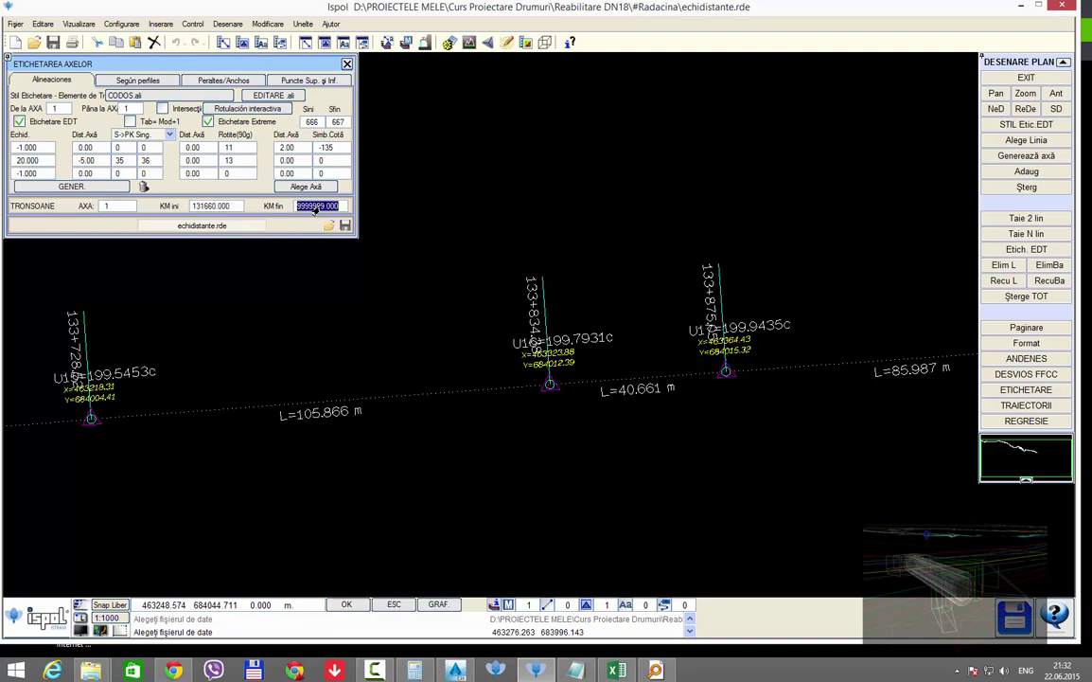
{"action": "type", "text": "20166"}
{"action": "type", "text": "0"}
{"action": "key", "text": "Return"}
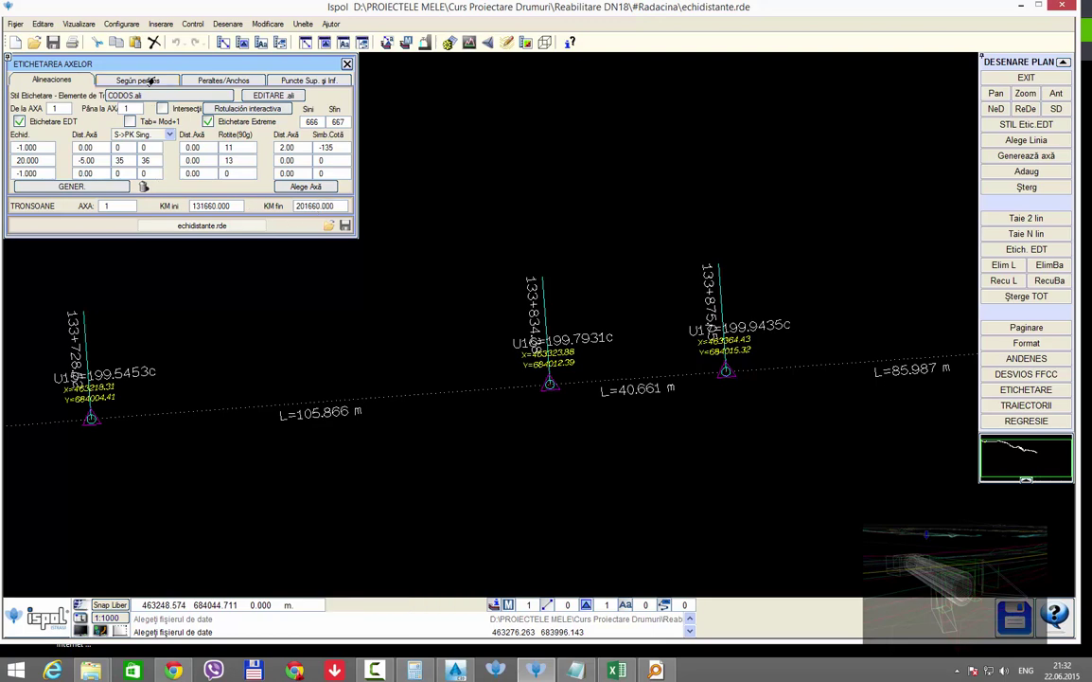
Step: Generate profile labels P 104–P 114 along the axis and check the chainage label symbol
{"action": "left_click", "coordinate": [150, 82]}
{"action": "left_click", "coordinate": [80, 184]}
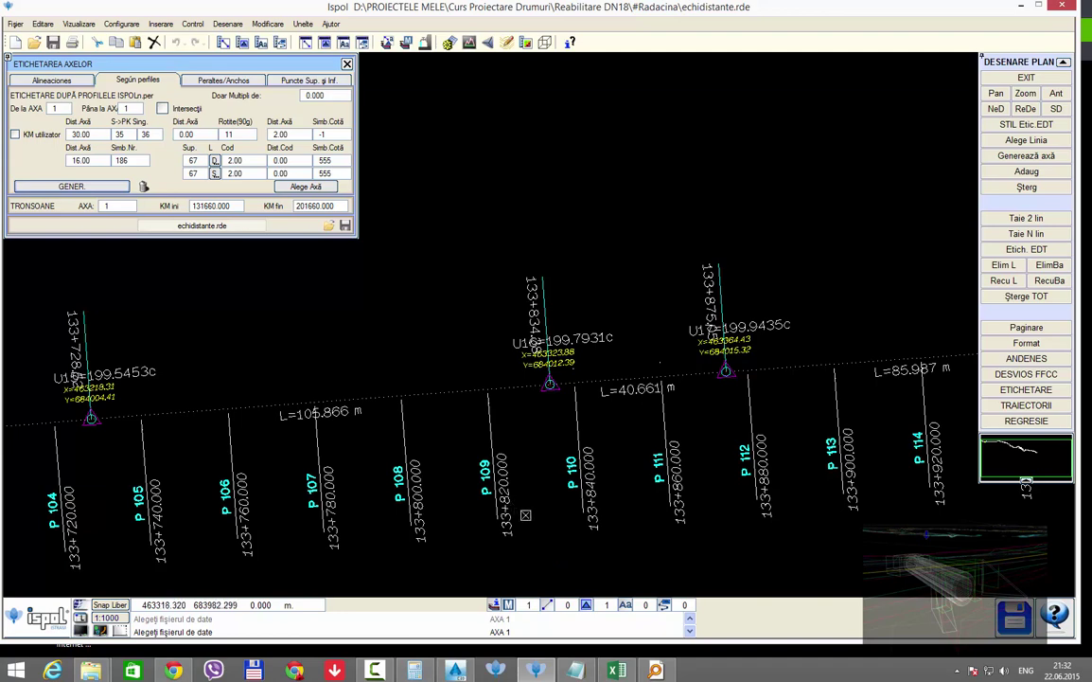
{"action": "key", "text": "Right"}
{"action": "scroll", "coordinate": [480, 496], "scroll_direction": "up", "scroll_amount": 1}
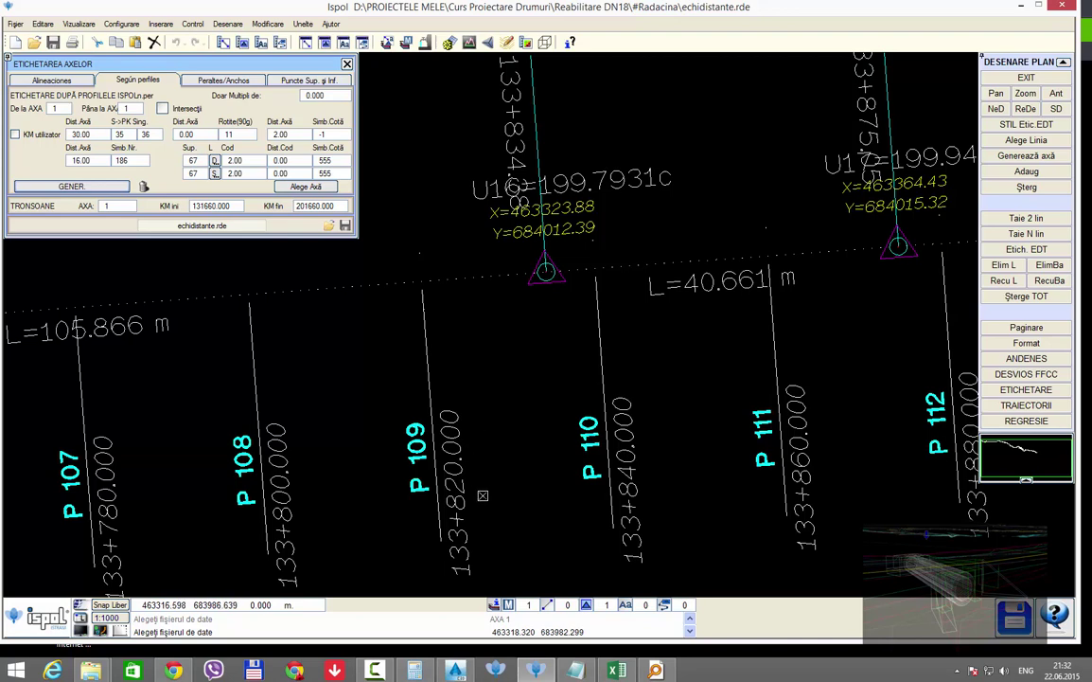
{"action": "left_click", "coordinate": [491, 502]}
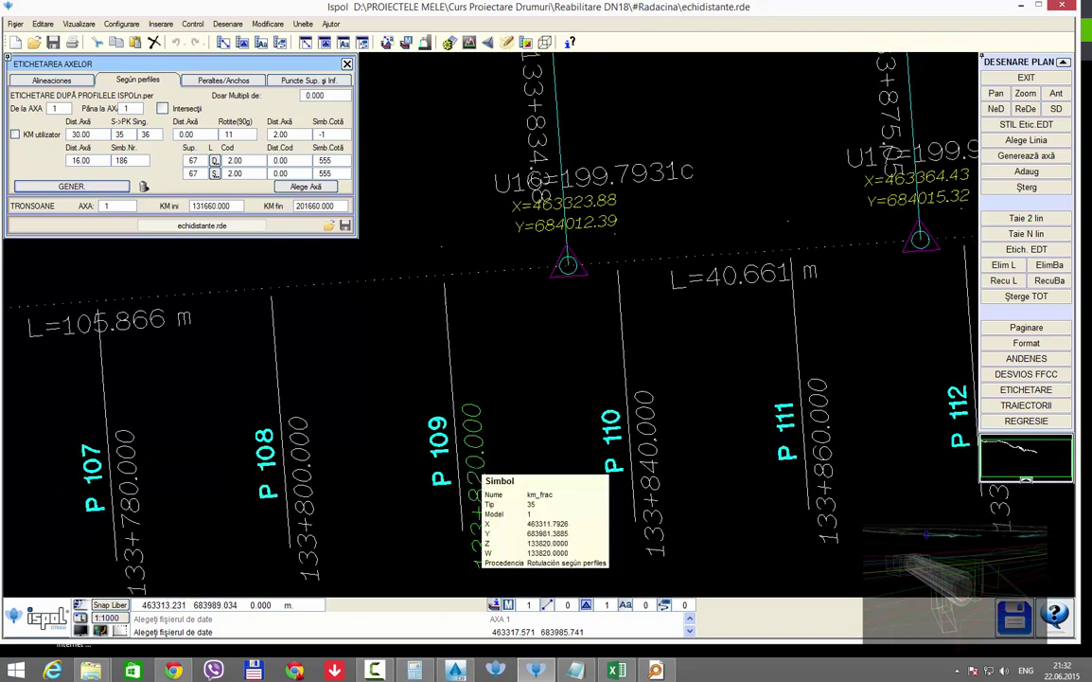
{"action": "left_click", "coordinate": [122, 23]}
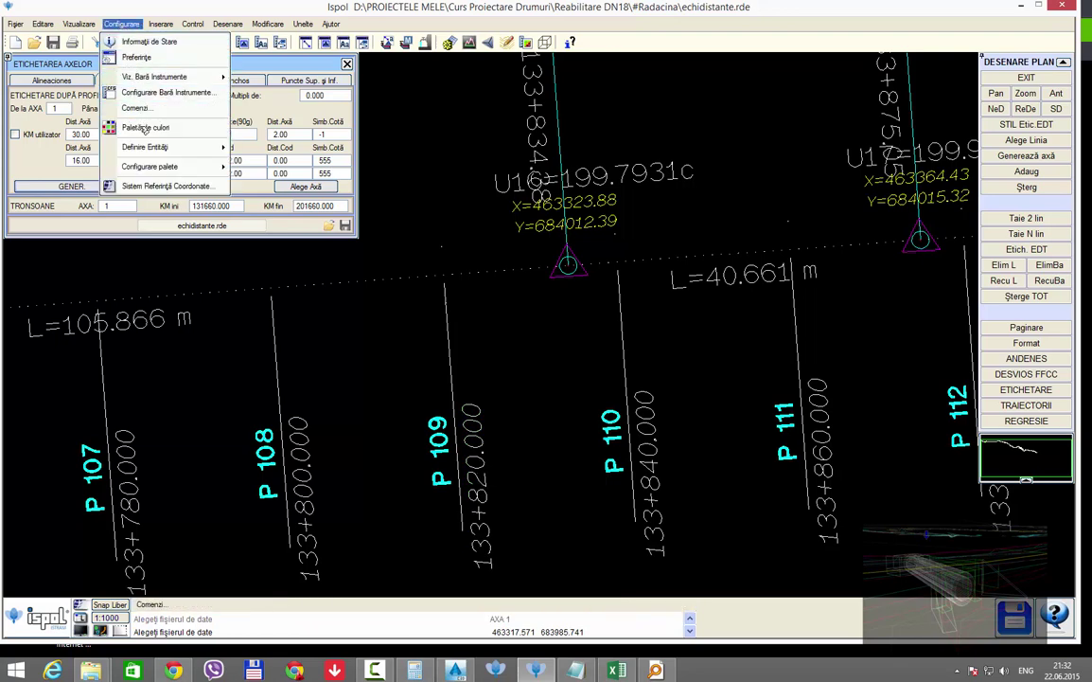
Step: Edit symbol 35's km_frac label format and overwrite its saved file
{"action": "mouse_move", "coordinate": [144, 147]}
{"action": "left_click", "coordinate": [241, 163]}
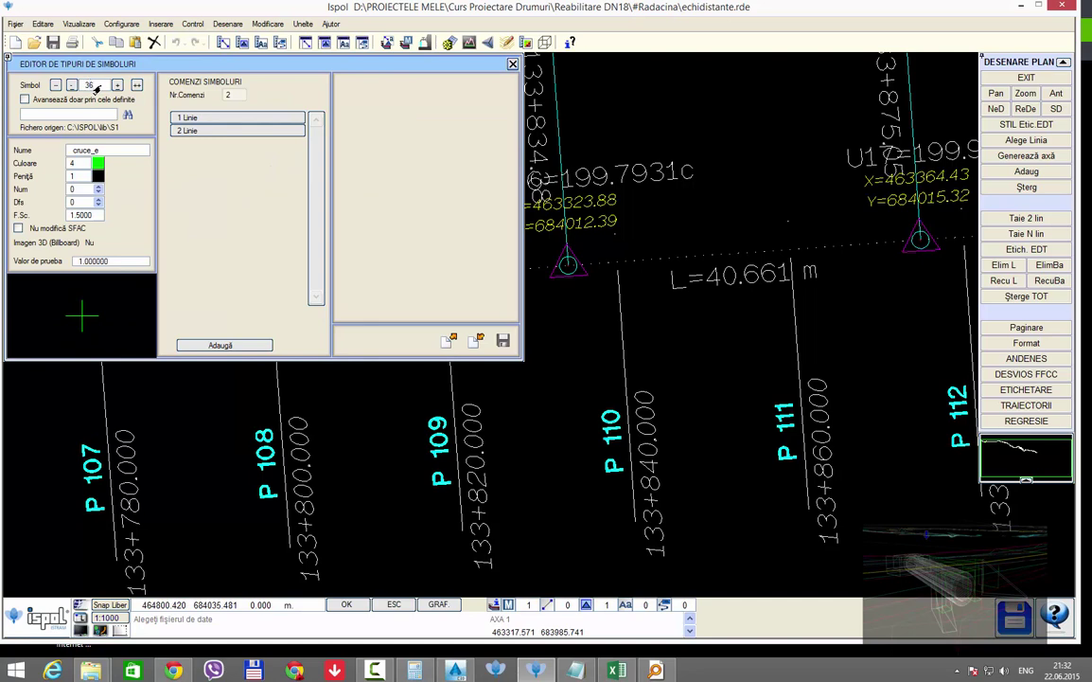
{"action": "key", "text": "Return"}
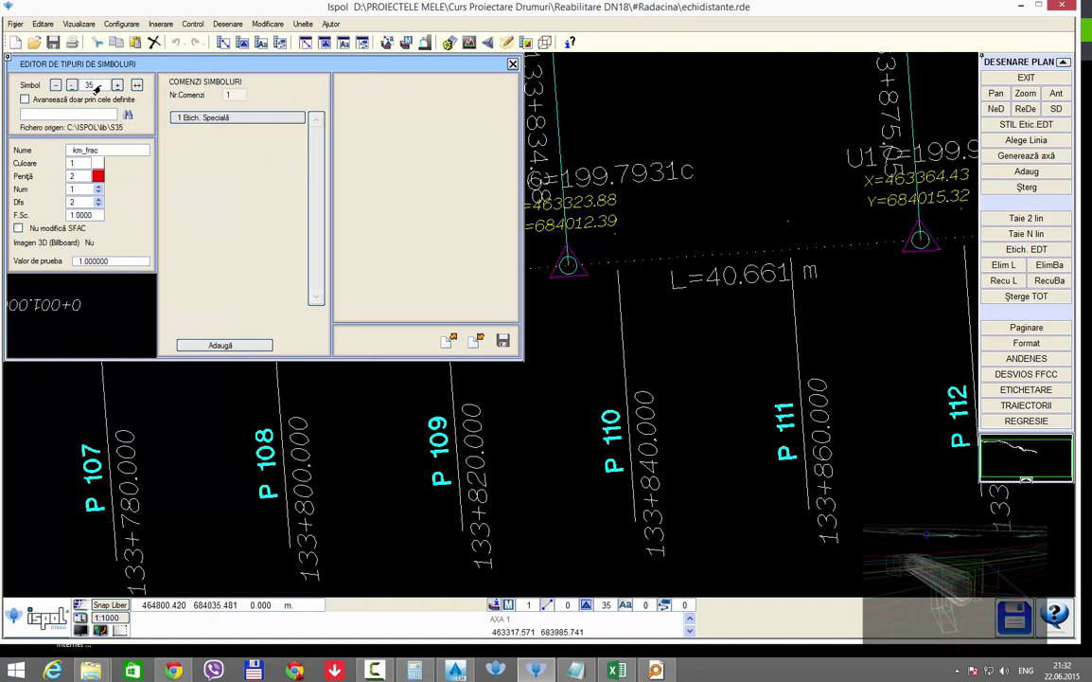
{"action": "left_click", "coordinate": [214, 118]}
{"action": "left_click", "coordinate": [398, 234]}
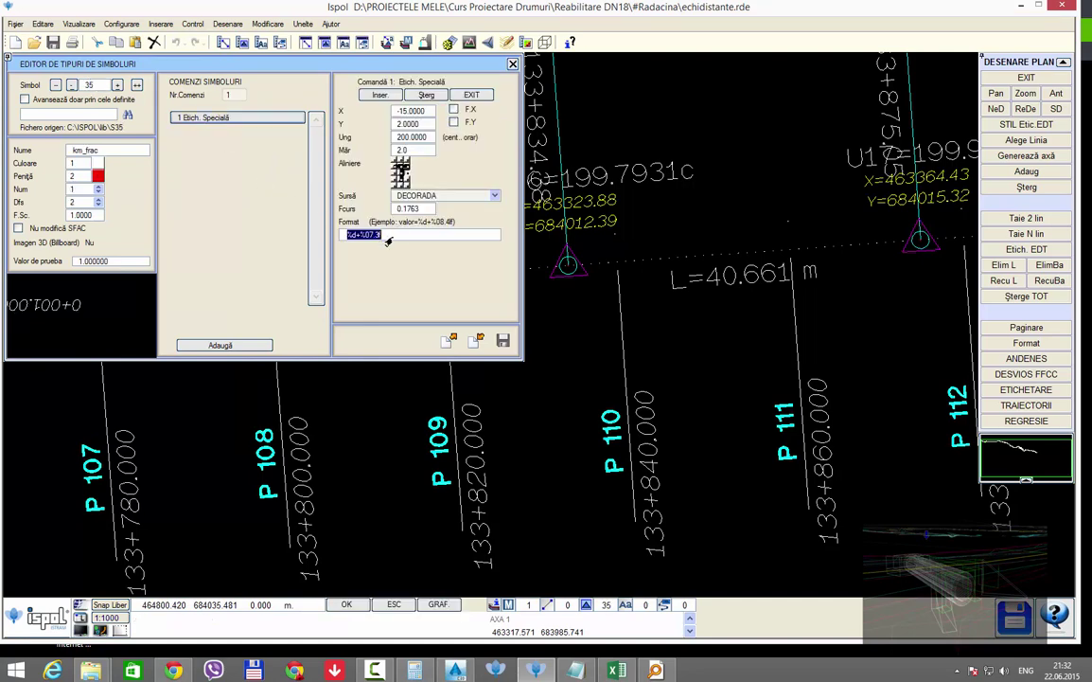
{"action": "key", "text": "End"}
{"action": "type", "text": "0"}
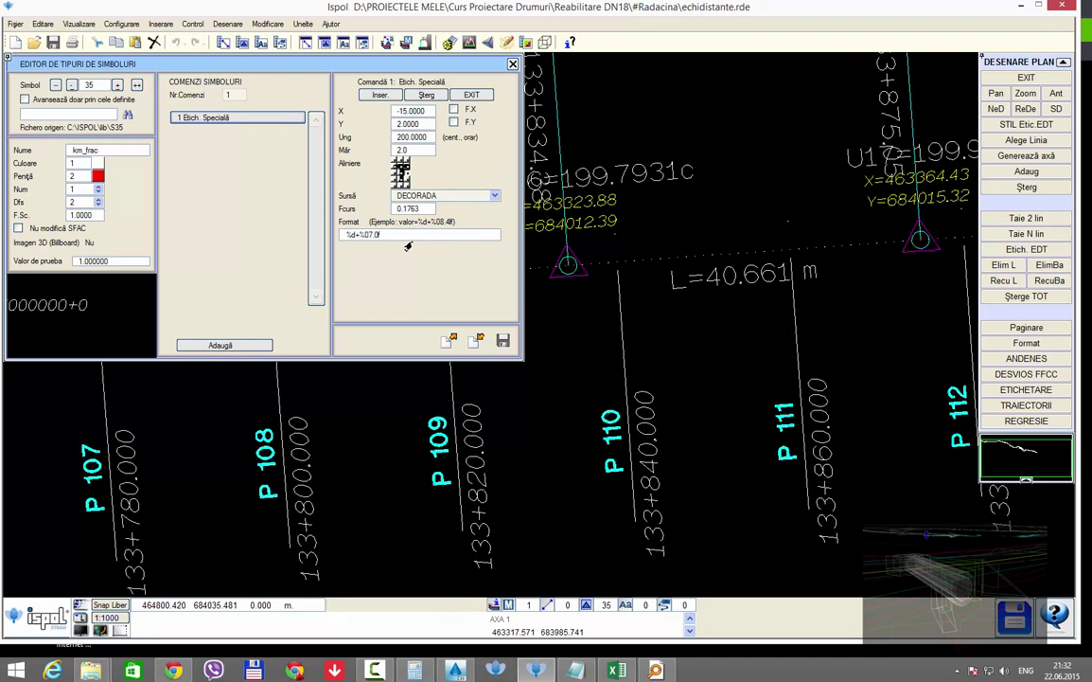
{"action": "left_click", "coordinate": [502, 339]}
{"action": "left_click", "coordinate": [529, 443]}
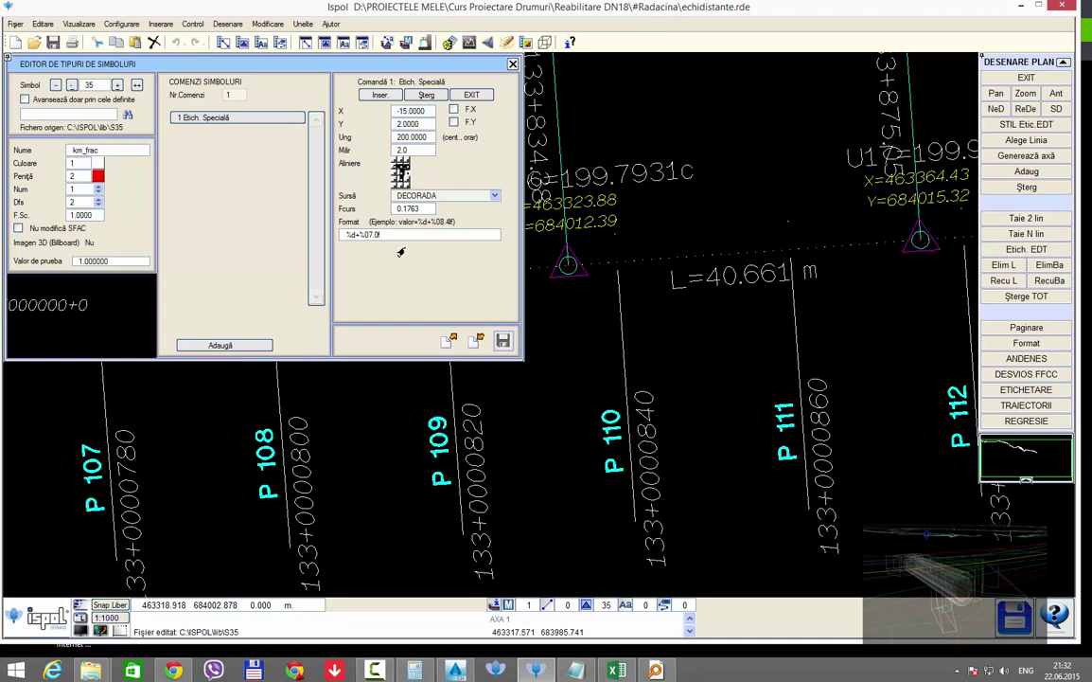
Step: Refine symbol 35's format down to three-digit whole metres (%d+%03.0f), overwriting the file each time
{"action": "left_click", "coordinate": [363, 237]}
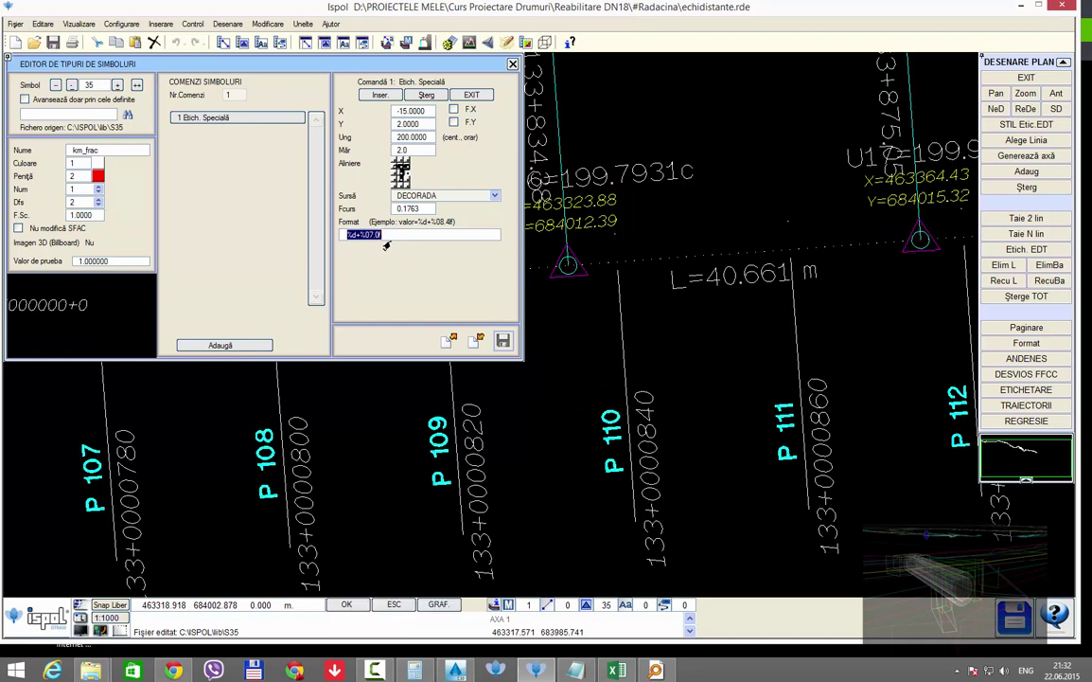
{"action": "left_click", "coordinate": [386, 243]}
{"action": "type", "text": "."}
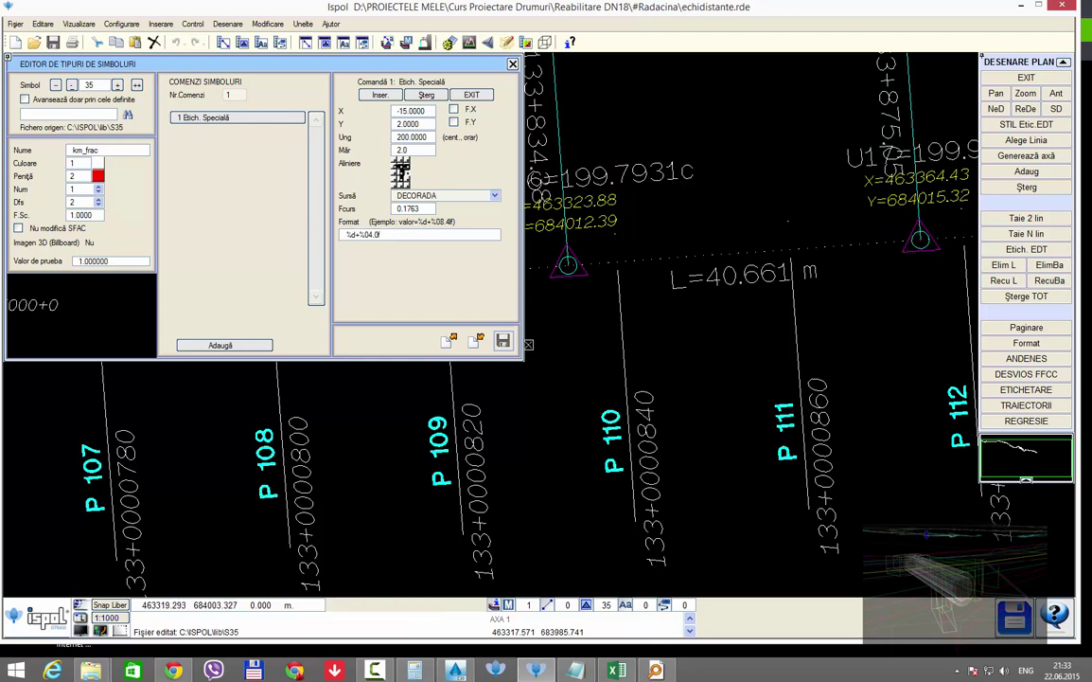
{"action": "left_click", "coordinate": [502, 342]}
{"action": "key", "text": "Return"}
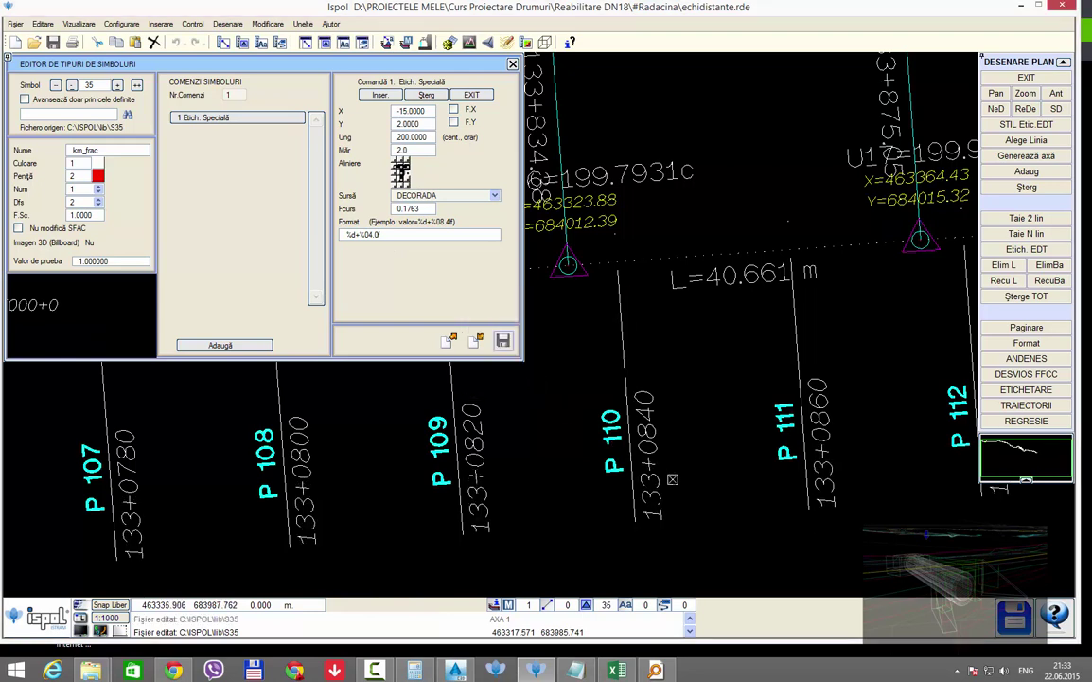
{"action": "double_click", "coordinate": [386, 237]}
{"action": "left_click", "coordinate": [388, 238]}
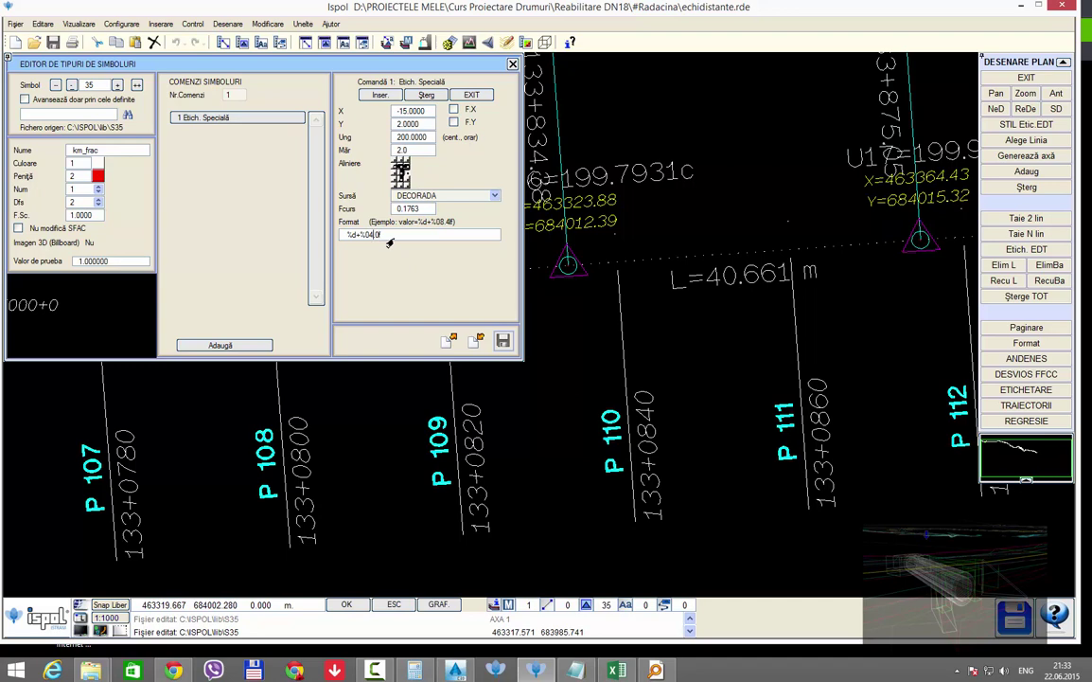
{"action": "type", "text": "3."}
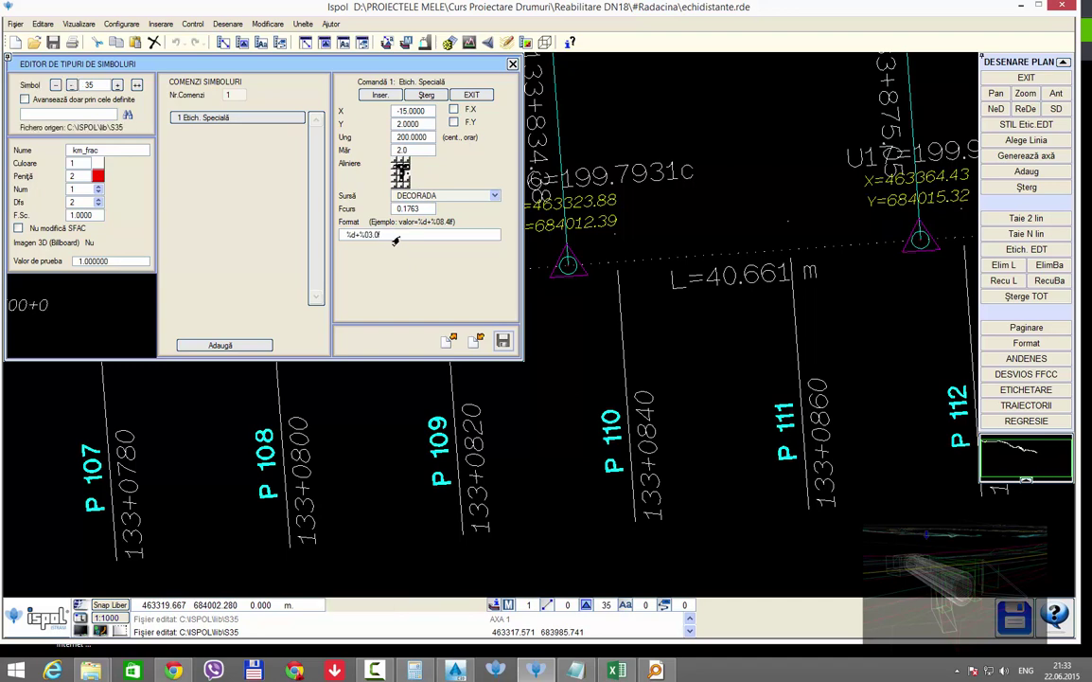
{"action": "left_click", "coordinate": [503, 340]}
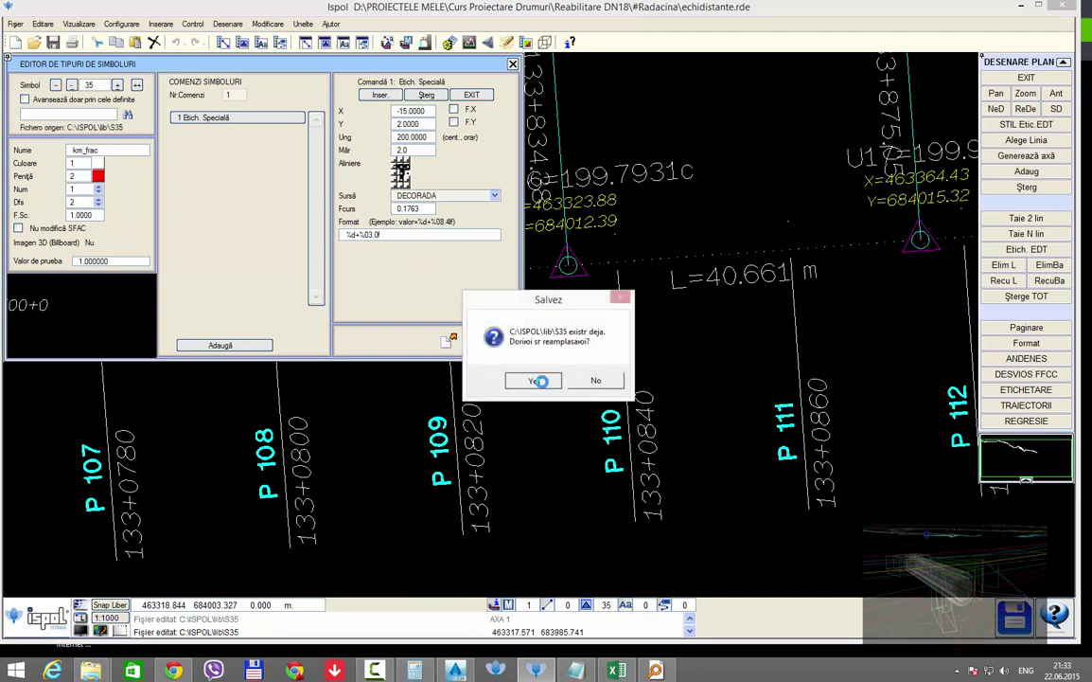
{"action": "left_click", "coordinate": [493, 349]}
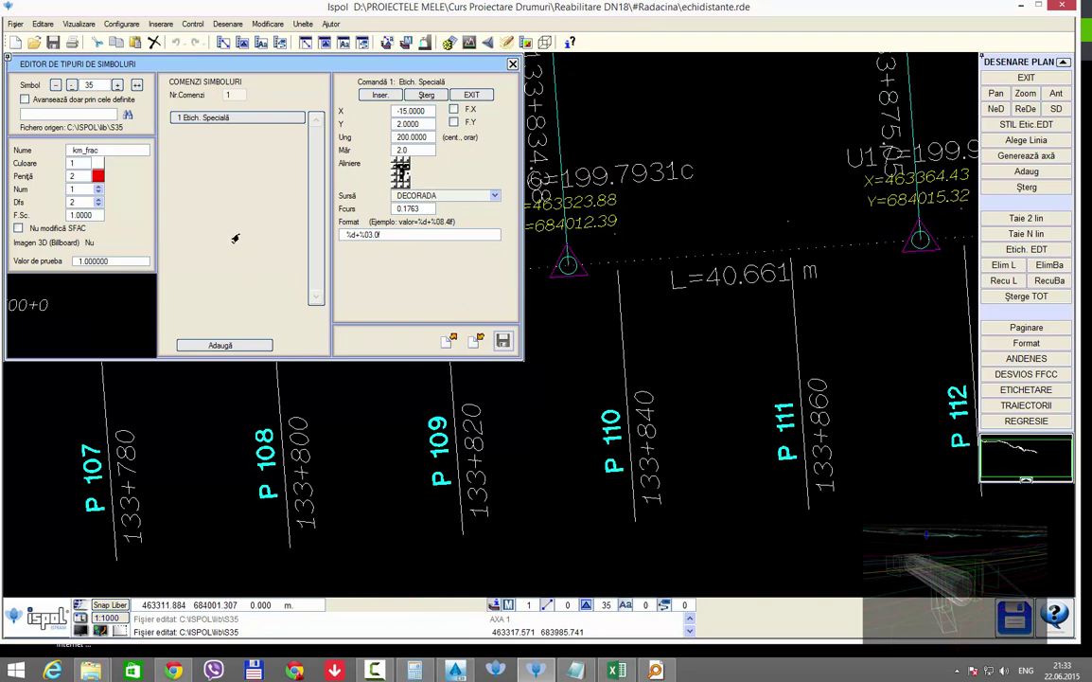
Step: Set symbol 36 (Km_frac) format to %d+%03.0f and overwrite its saved file
{"action": "left_click", "coordinate": [117, 84]}
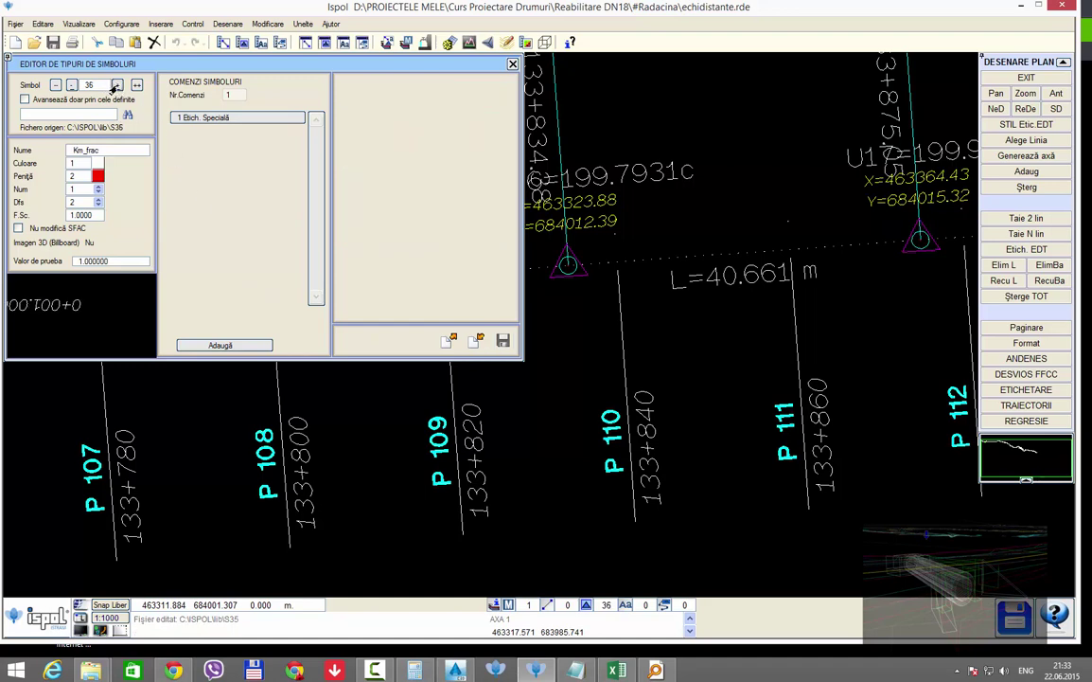
{"action": "left_click", "coordinate": [208, 117]}
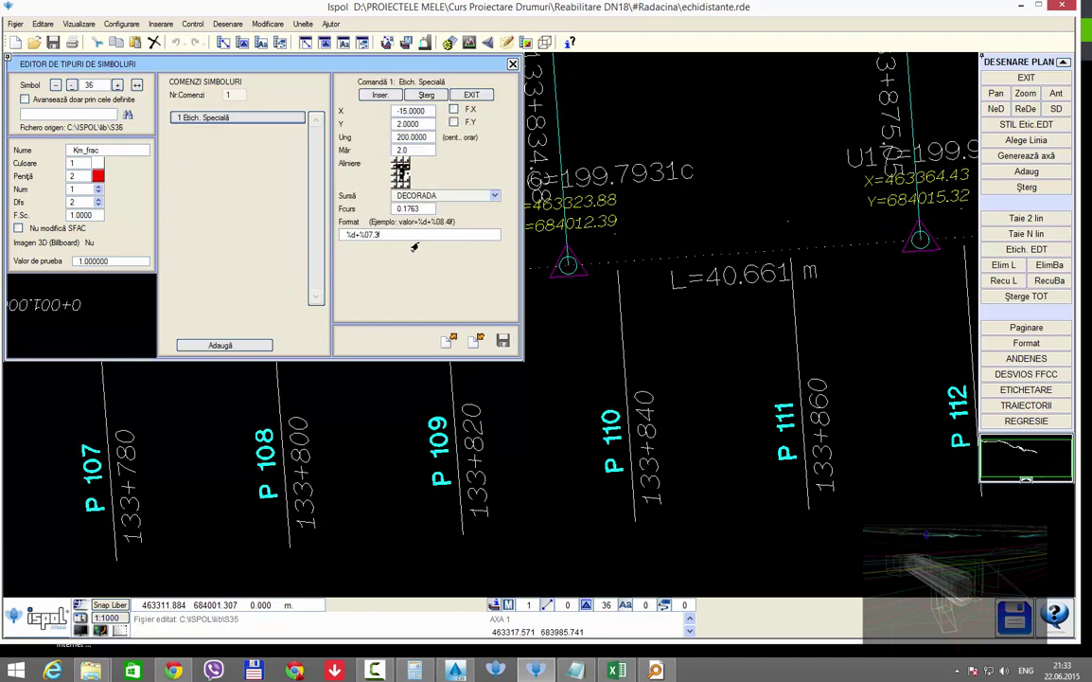
{"action": "left_click", "coordinate": [386, 240]}
{"action": "left_click", "coordinate": [388, 238]}
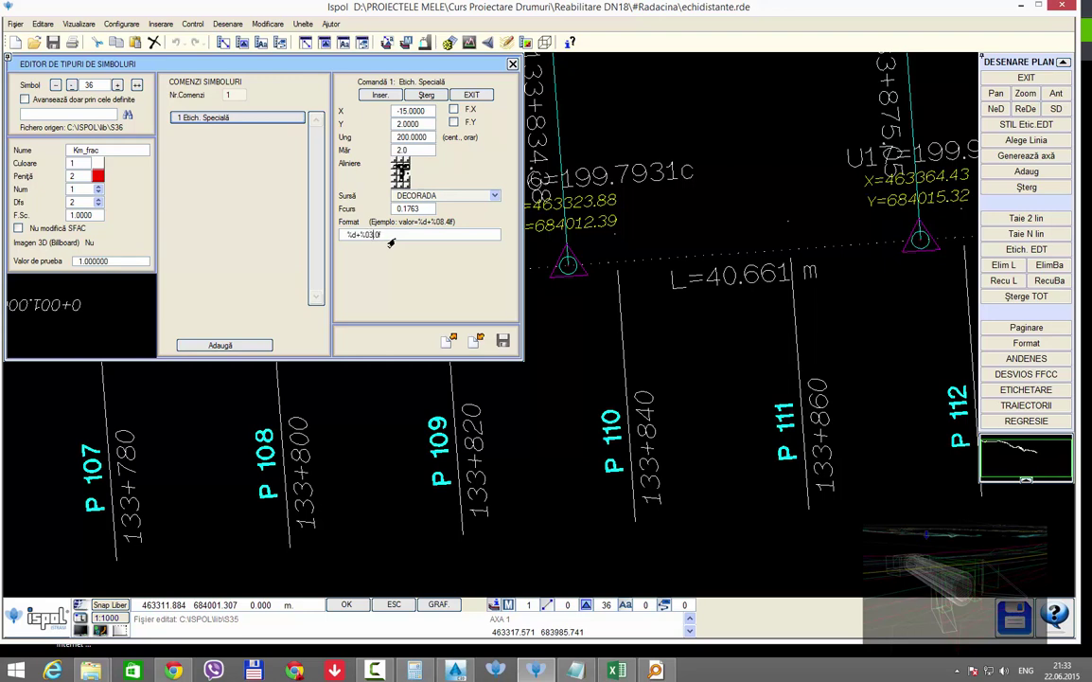
{"action": "key", "text": "BackSpace"}
{"action": "type", "text": "3"}
{"action": "left_click", "coordinate": [503, 340]}
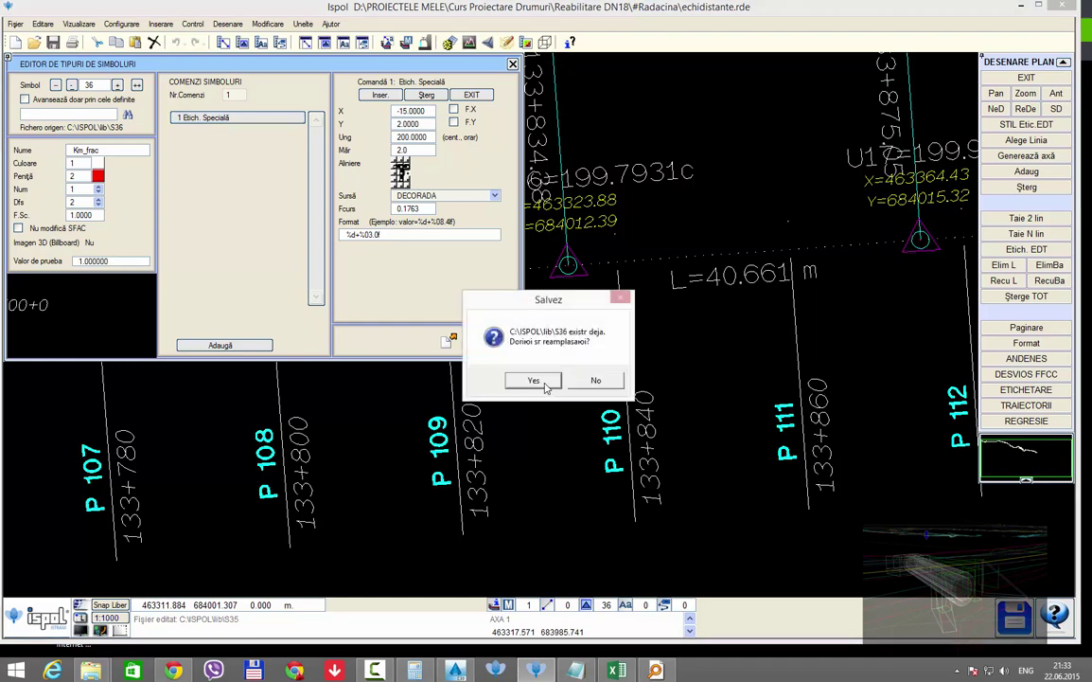
{"action": "left_click", "coordinate": [480, 346]}
Step: Close the symbol editor and pan and zoom along the DN18 plan to check the labels
{"action": "left_click", "coordinate": [470, 95]}
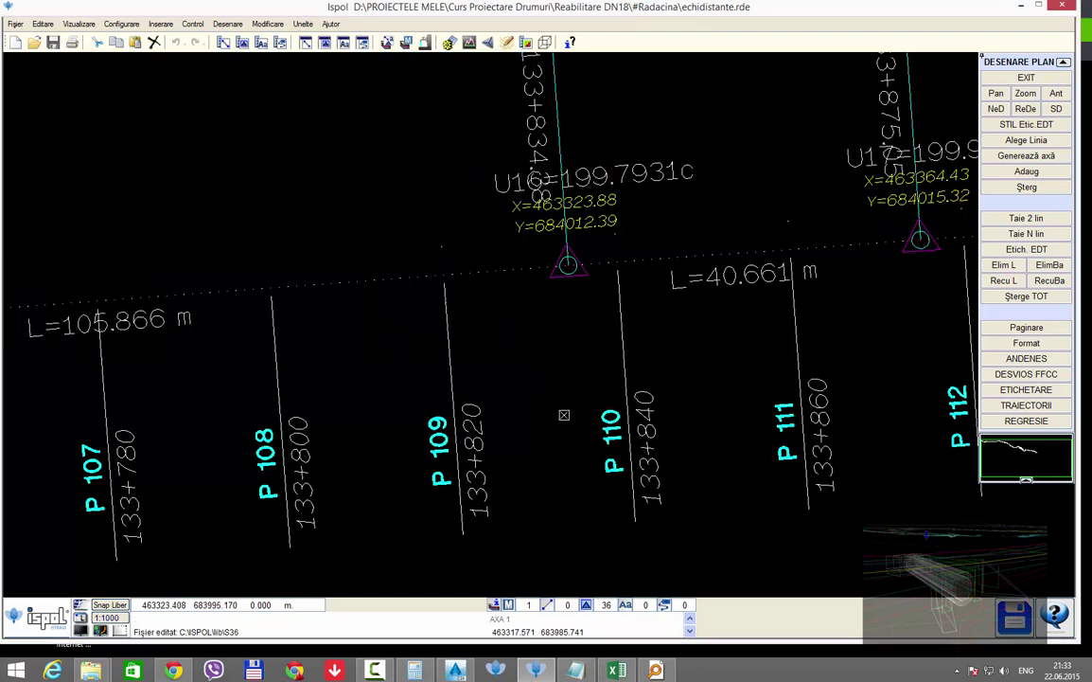
{"action": "scroll", "coordinate": [497, 365], "scroll_direction": "down", "scroll_amount": 2}
{"action": "scroll", "coordinate": [497, 364], "scroll_direction": "down", "scroll_amount": 2}
{"action": "scroll", "coordinate": [620, 415], "scroll_direction": "down", "scroll_amount": 2}
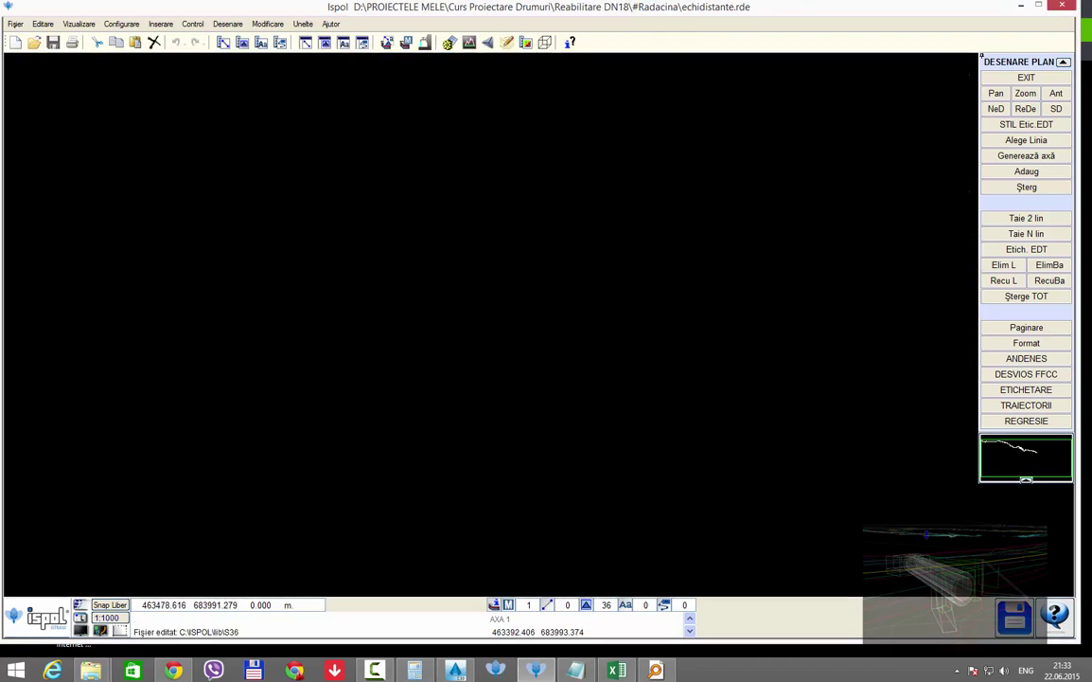
{"action": "scroll", "coordinate": [620, 414], "scroll_direction": "down", "scroll_amount": 2}
{"action": "middle_click_drag", "start_coordinate": [655, 270], "coordinate": [435, 434]}
{"action": "middle_click_drag", "start_coordinate": [544, 391], "coordinate": [116, 477]}
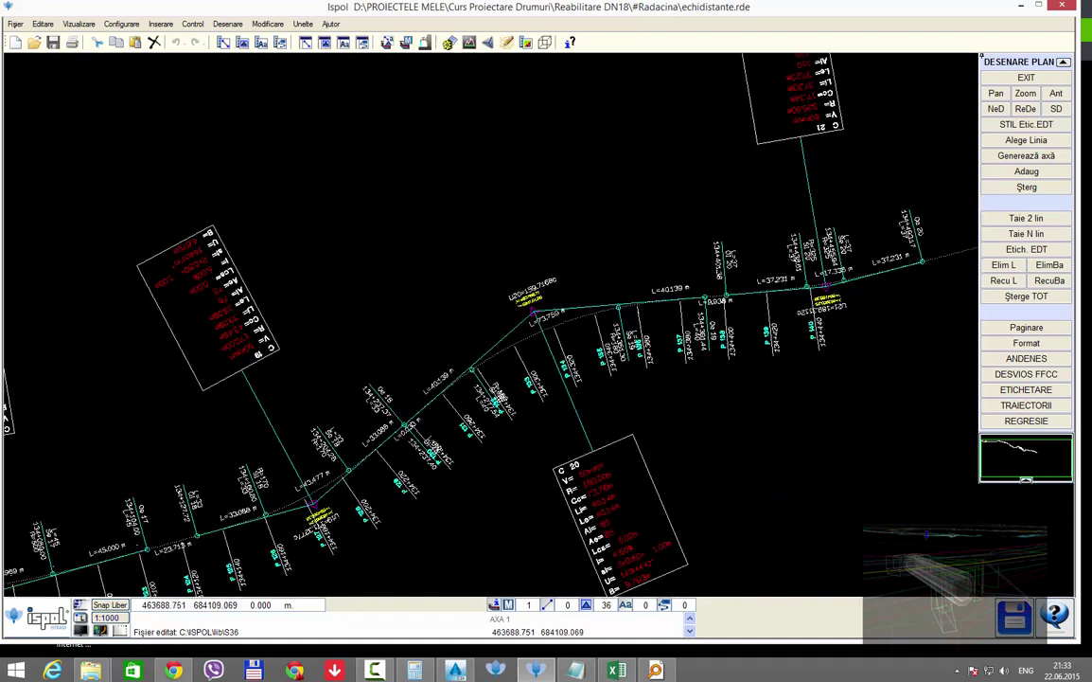
{"action": "scroll", "coordinate": [650, 400], "scroll_direction": "down", "scroll_amount": 2}
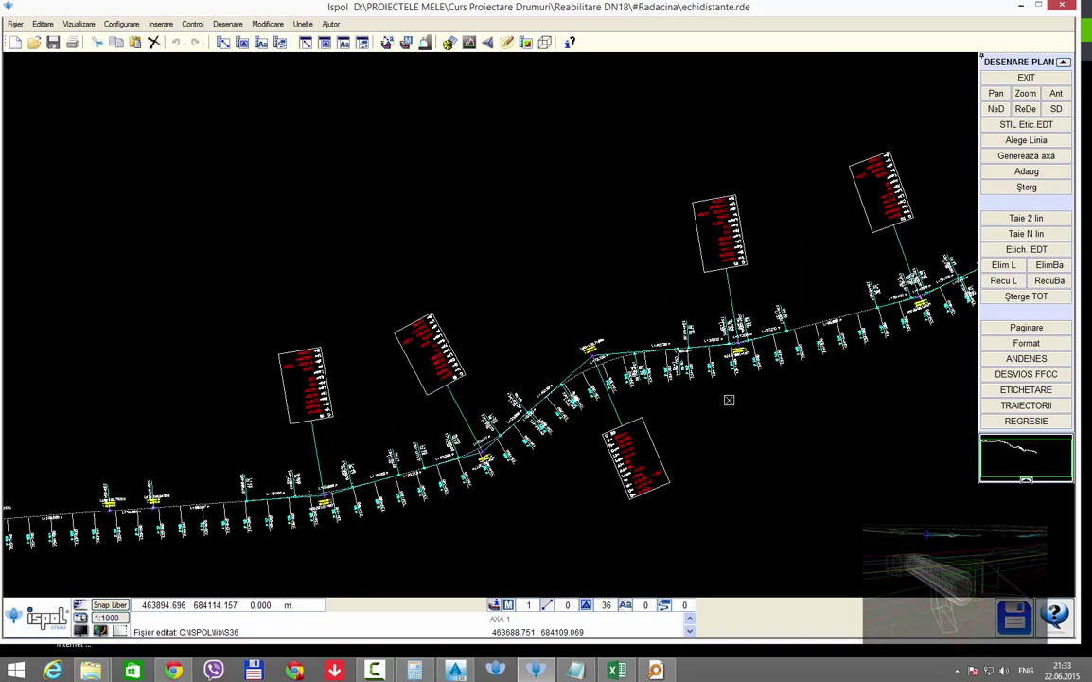
{"action": "scroll", "coordinate": [736, 360], "scroll_direction": "up", "scroll_amount": 1}
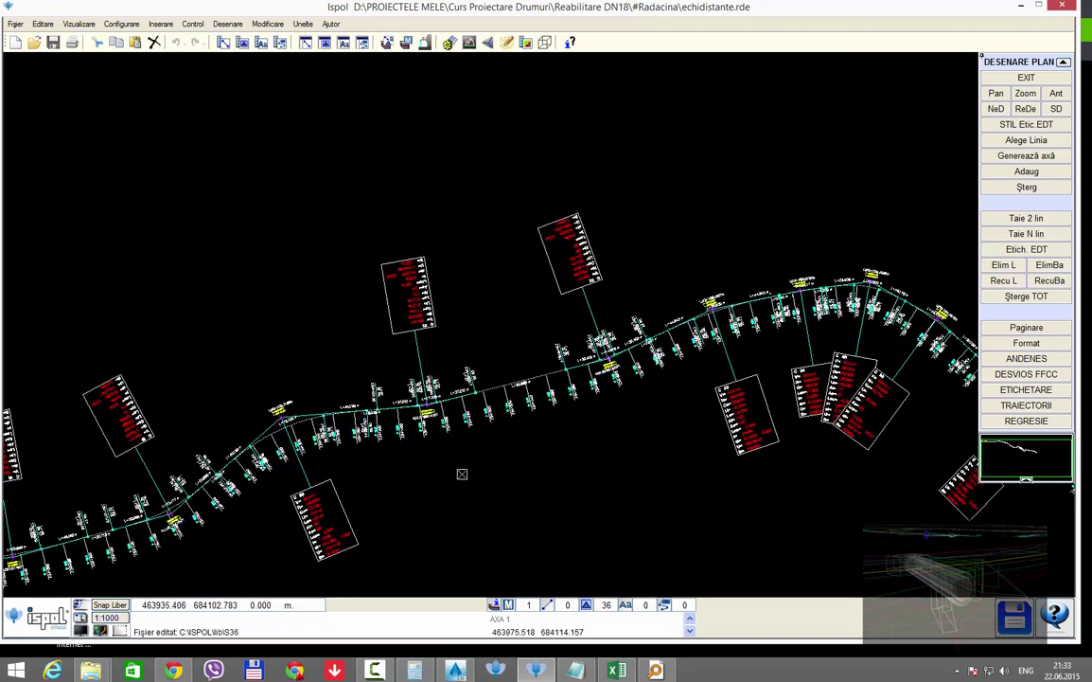
{"action": "middle_click_drag", "start_coordinate": [391, 430], "coordinate": [536, 410]}
{"action": "scroll", "coordinate": [442, 442], "scroll_direction": "up", "scroll_amount": 1}
{"action": "scroll", "coordinate": [442, 442], "scroll_direction": "up", "scroll_amount": 2}
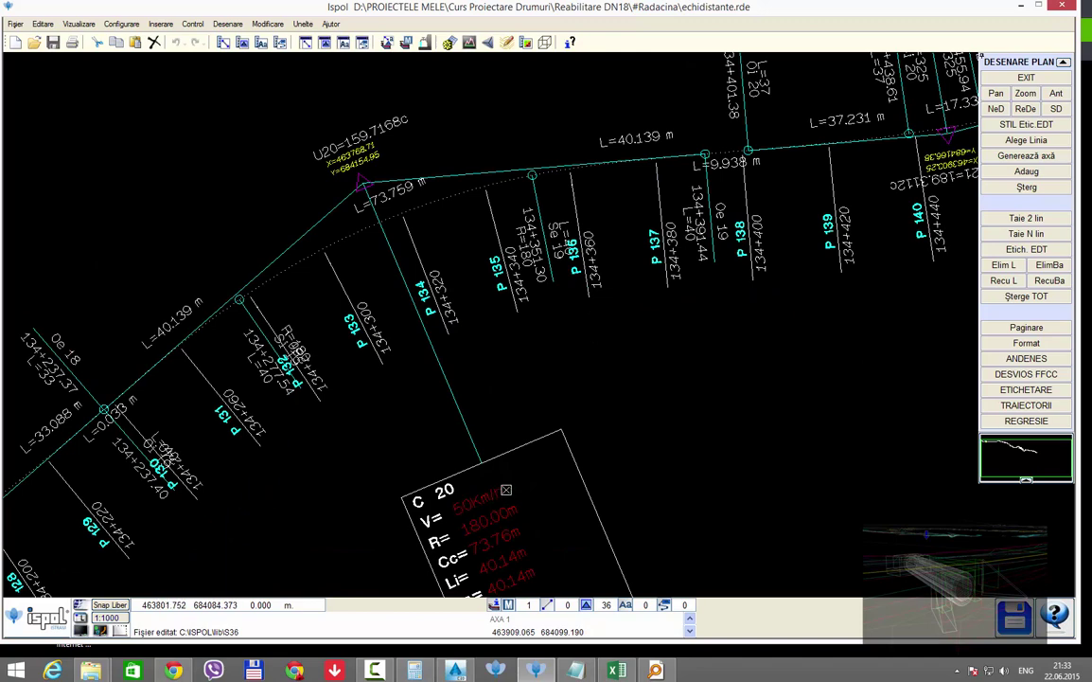
{"action": "scroll", "coordinate": [516, 481], "scroll_direction": "down", "scroll_amount": 1}
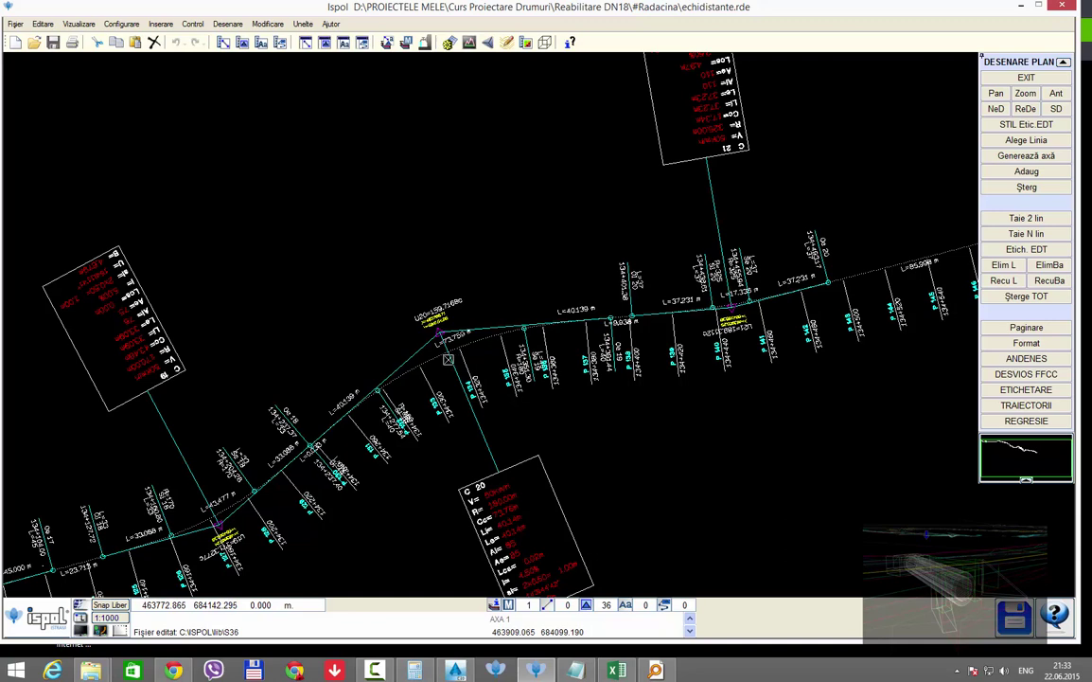
Step: Follow the axis to its later curves, then exit plan drawing to the PROIECT settings
{"action": "middle_click_drag", "start_coordinate": [423, 358], "coordinate": [184, 438]}
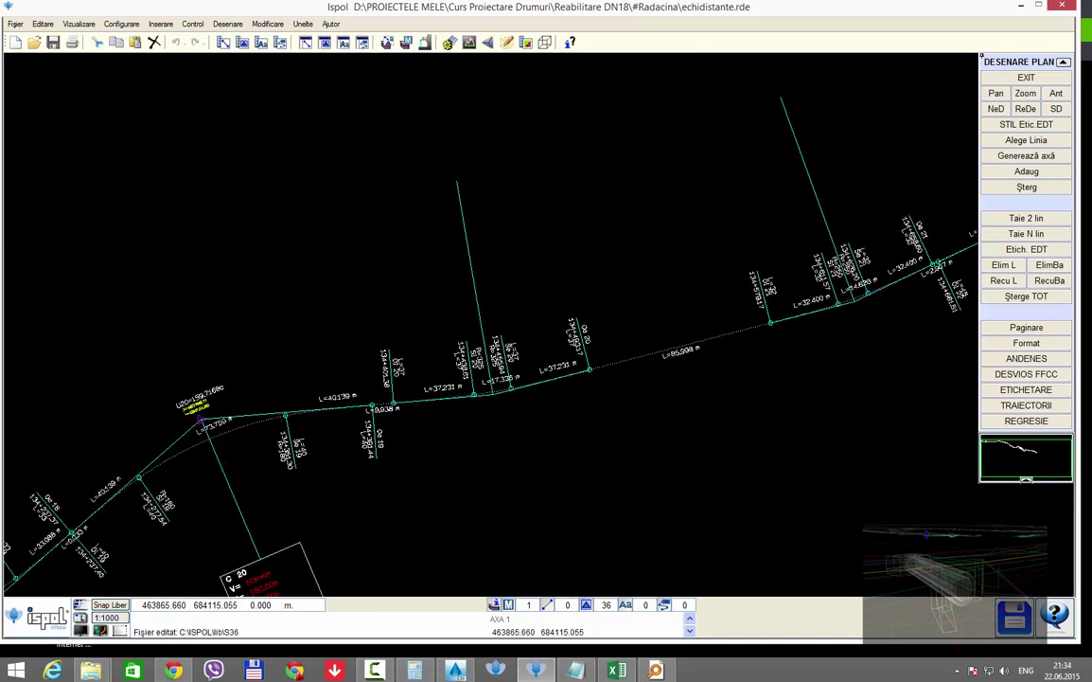
{"action": "scroll", "coordinate": [434, 356], "scroll_direction": "down", "scroll_amount": 3}
{"action": "scroll", "coordinate": [501, 388], "scroll_direction": "up", "scroll_amount": 1}
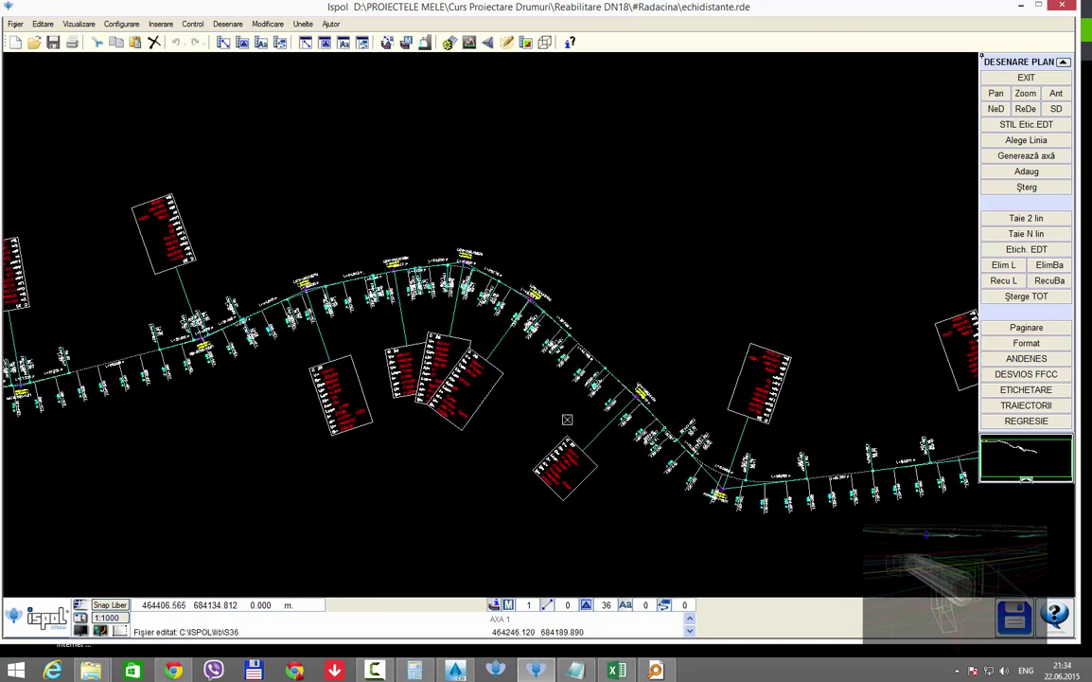
{"action": "middle_click_drag", "start_coordinate": [662, 477], "coordinate": [340, 476]}
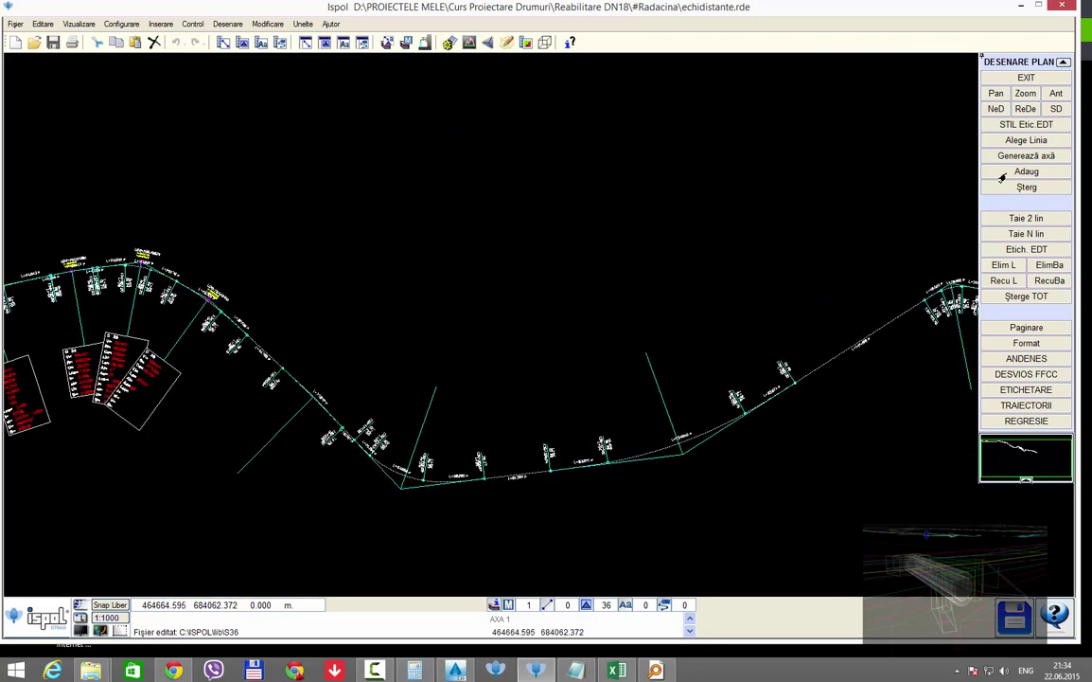
{"action": "left_click", "coordinate": [1017, 79]}
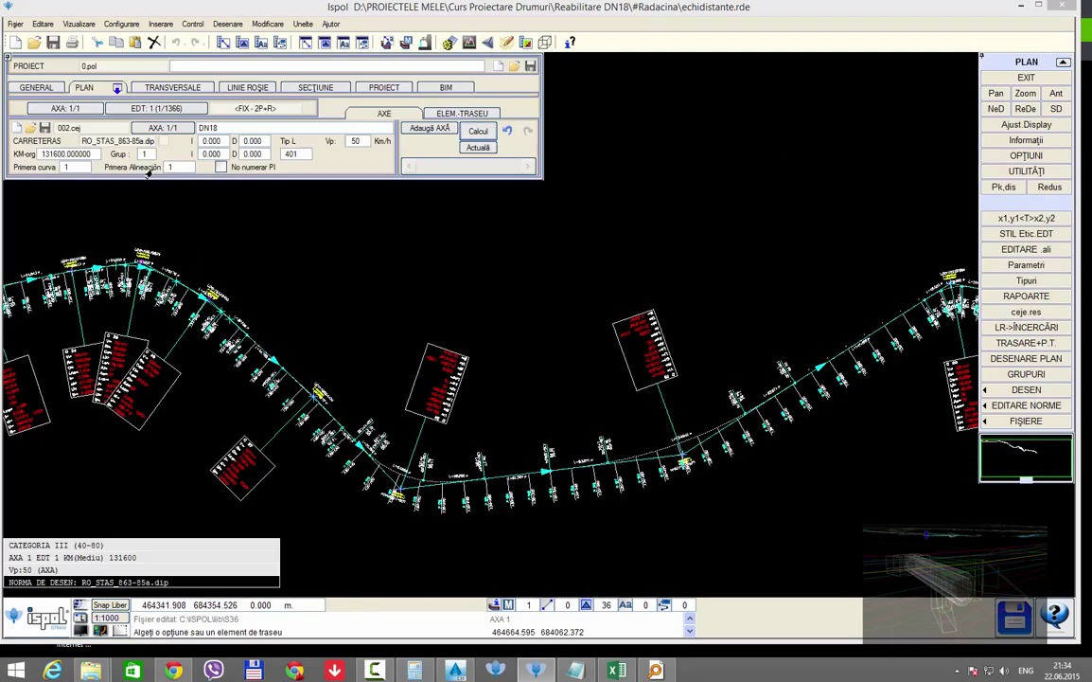
Step: Add a design-speed section under Tronson Vp on the GENERAL tab, then delete it
{"action": "left_click", "coordinate": [48, 90]}
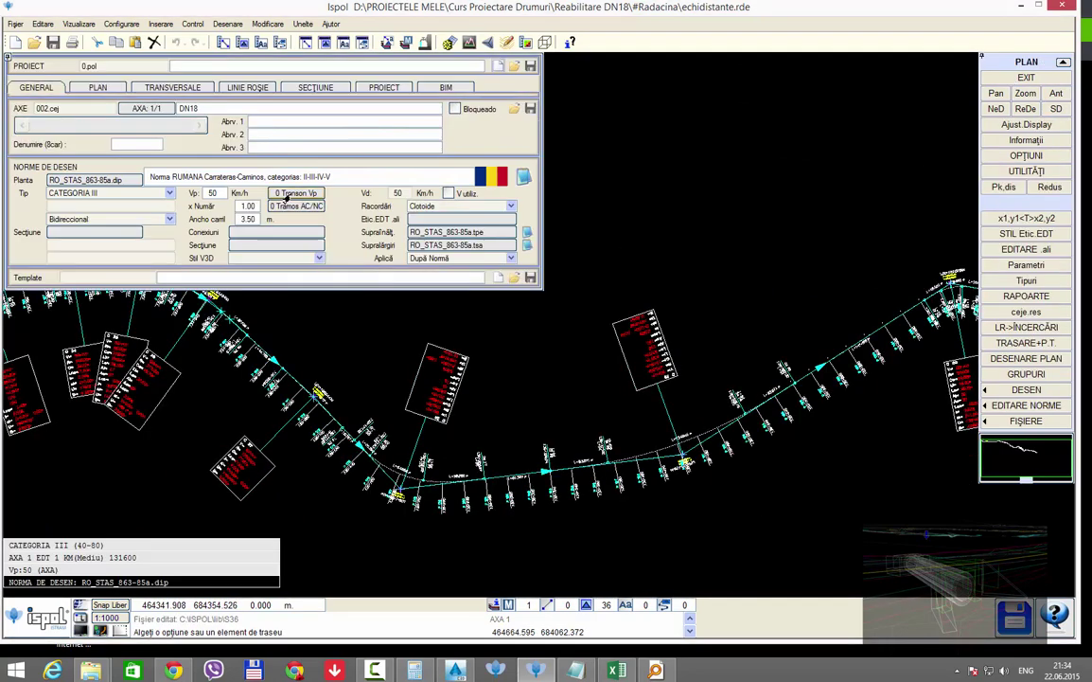
{"action": "left_click", "coordinate": [274, 195]}
{"action": "left_click", "coordinate": [152, 83]}
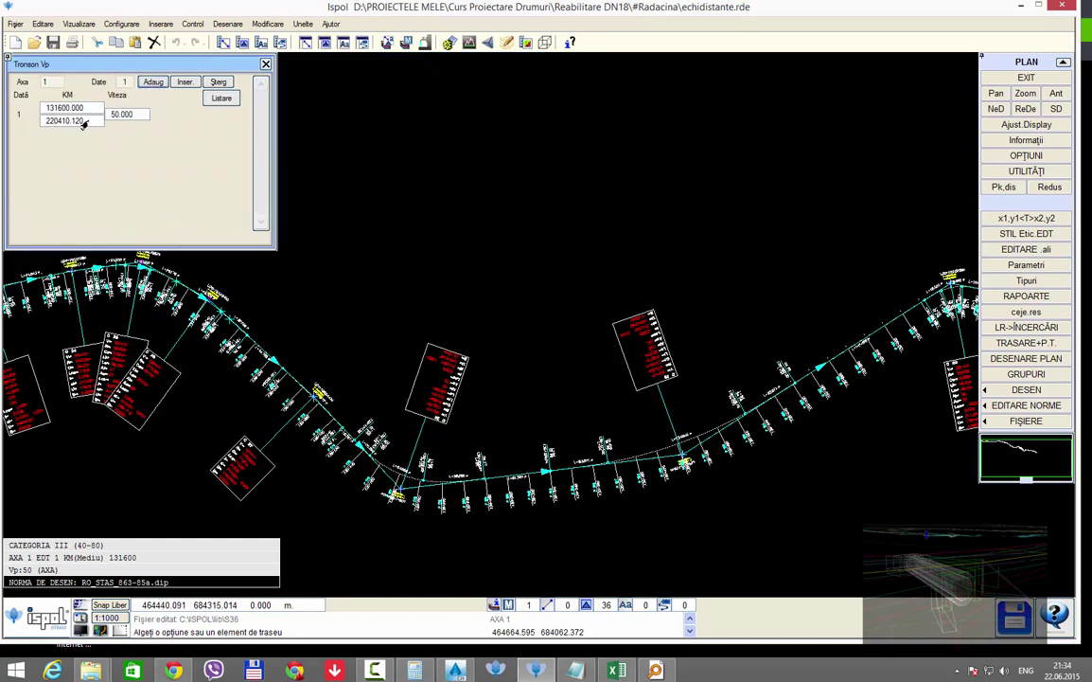
{"action": "left_click", "coordinate": [215, 84]}
{"action": "left_click", "coordinate": [265, 63]}
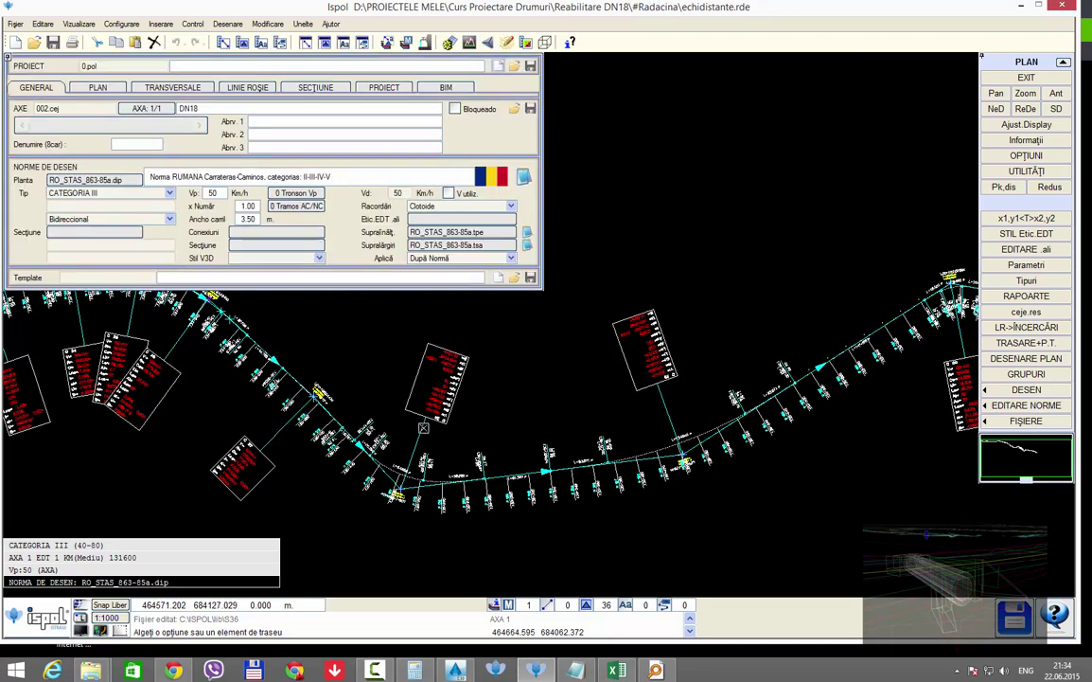
Step: Zoom to check the drawing and bring up the File > Export formats
{"action": "scroll", "coordinate": [423, 428], "scroll_direction": "up", "scroll_amount": 3}
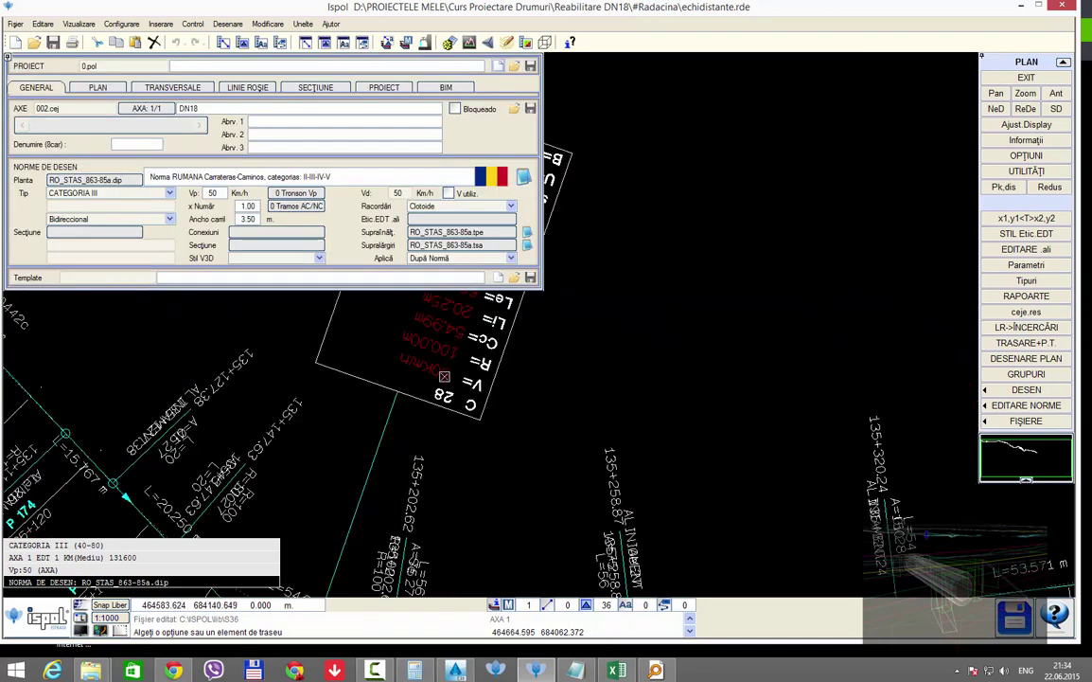
{"action": "scroll", "coordinate": [489, 392], "scroll_direction": "down", "scroll_amount": 3}
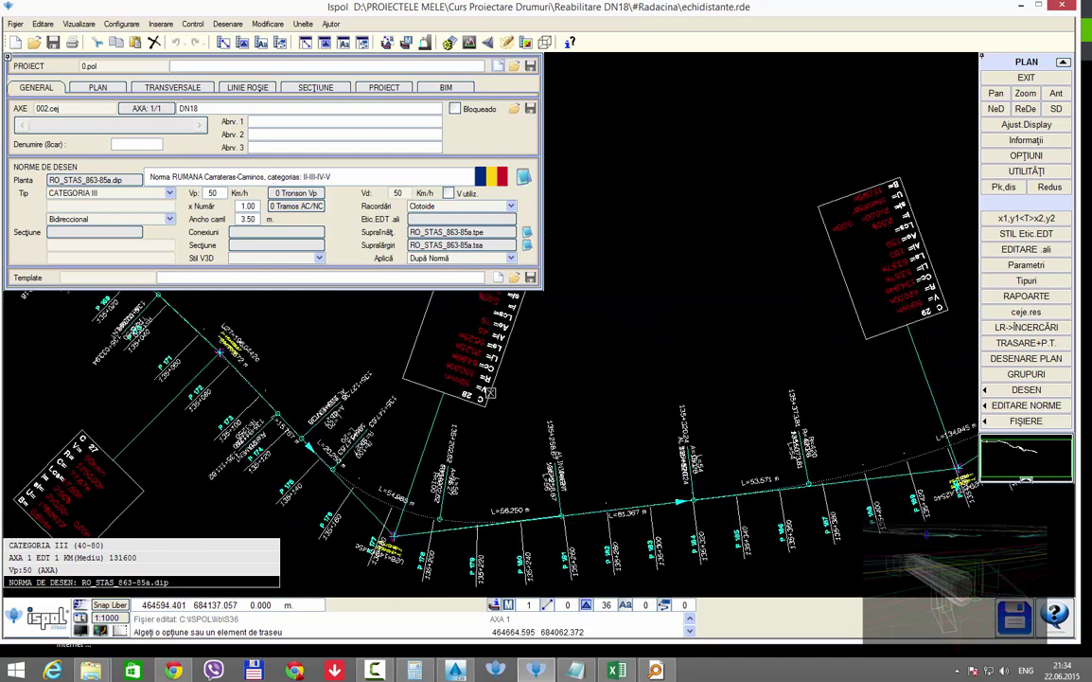
{"action": "scroll", "coordinate": [445, 358], "scroll_direction": "down", "scroll_amount": 2}
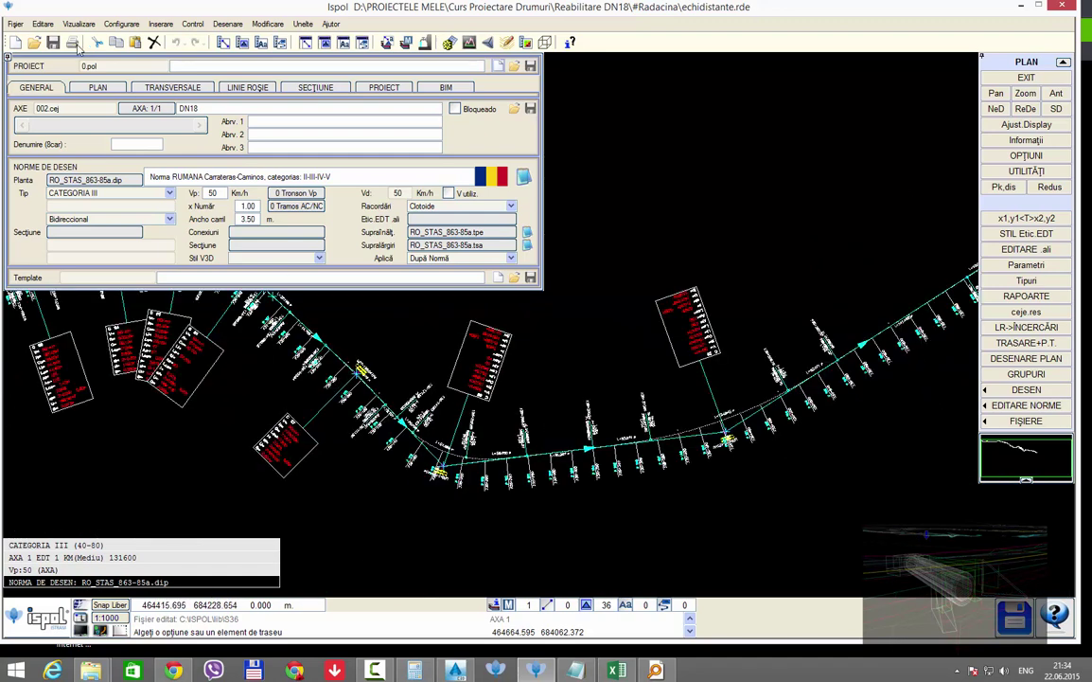
{"action": "left_click", "coordinate": [15, 24]}
{"action": "mouse_move", "coordinate": [36, 202]}
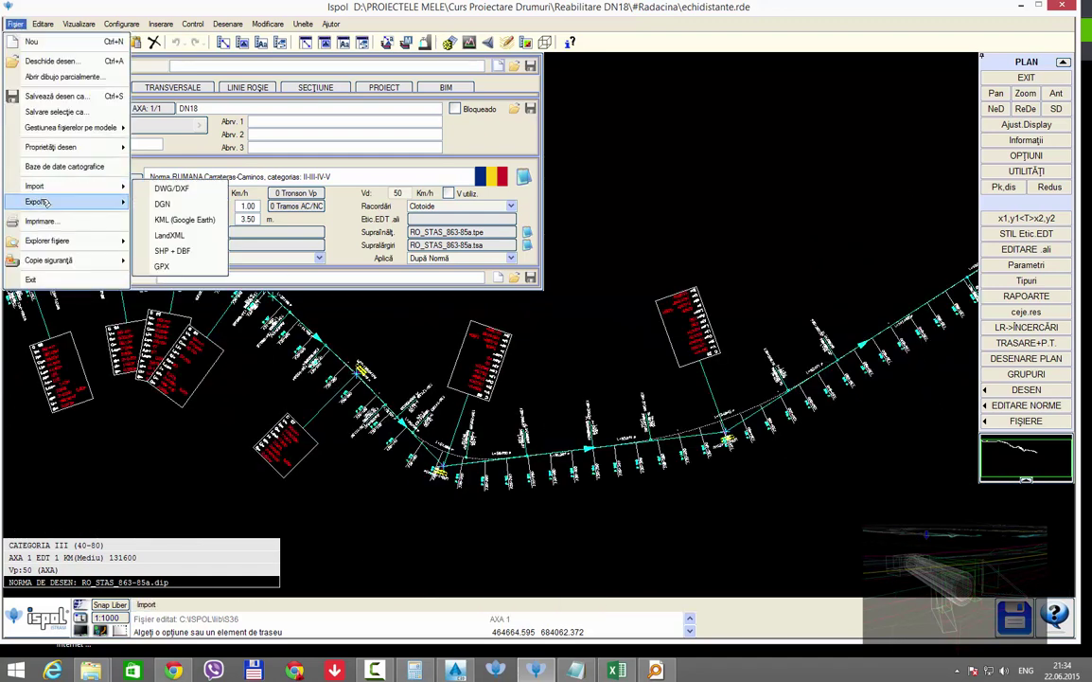
Step: Start a DWG/DXF export and accept the default OPȚIUNI
{"action": "left_click", "coordinate": [173, 189]}
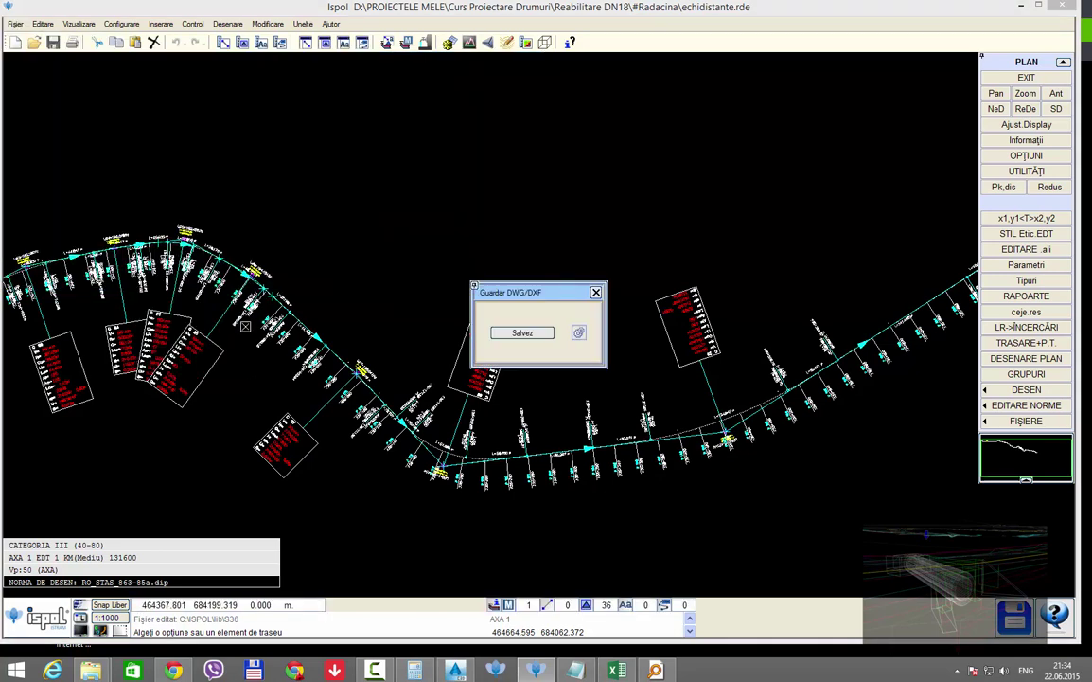
{"action": "left_click", "coordinate": [579, 334]}
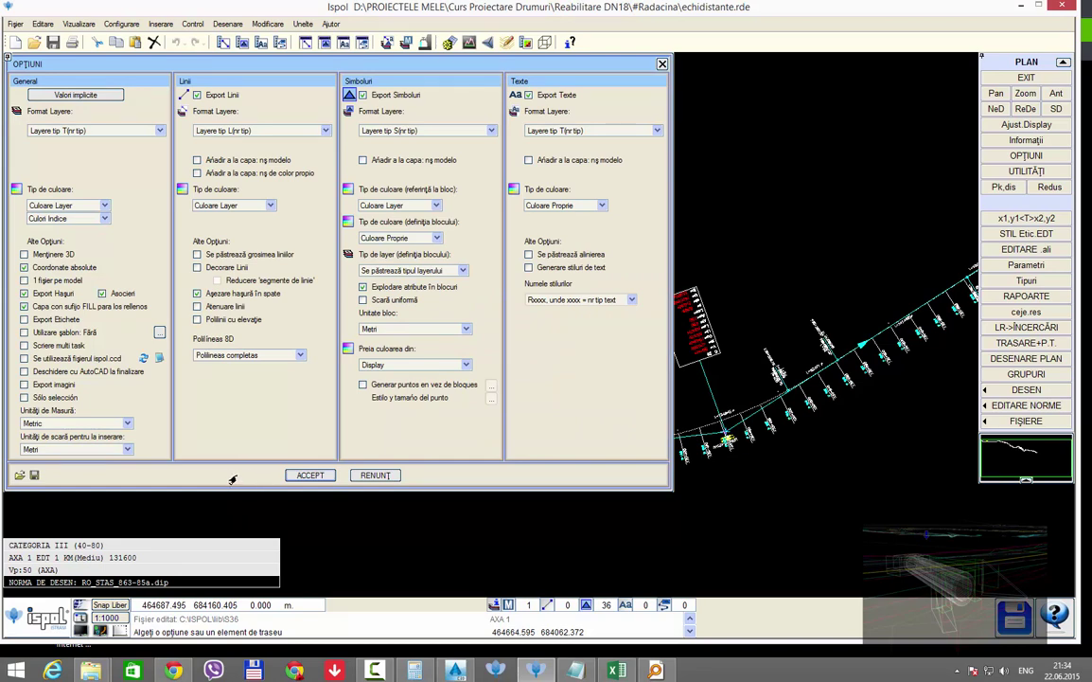
{"action": "left_click", "coordinate": [309, 475]}
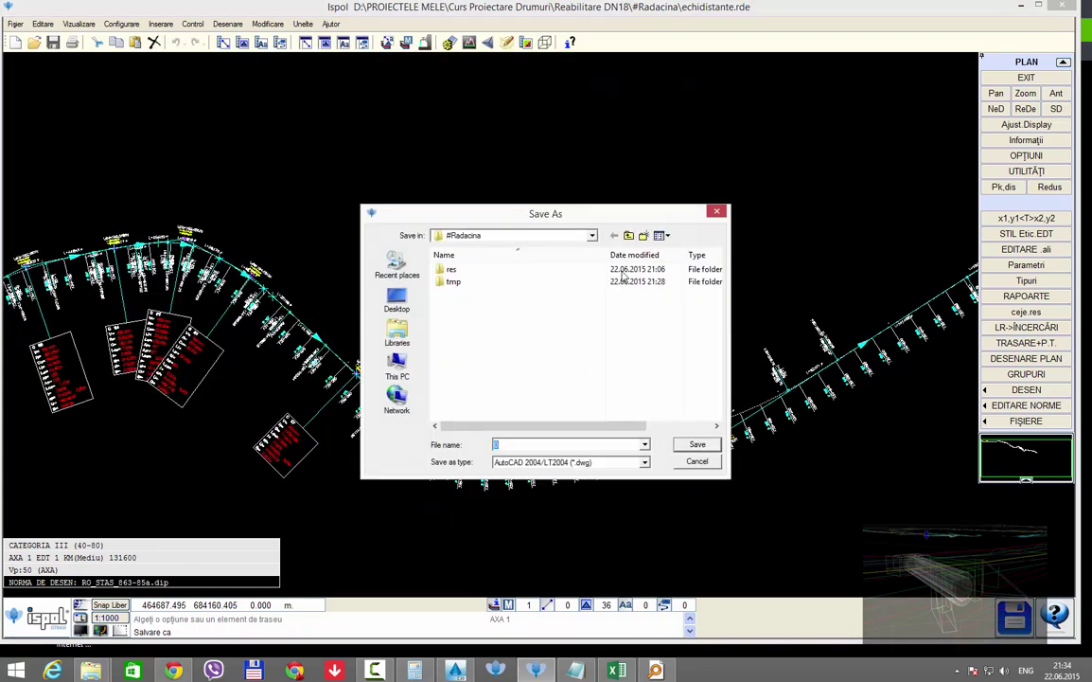
Step: Create folder Predare under Reabilitare DN18 with Referinte inside it as the save location
{"action": "key", "text": "BackSpace"}
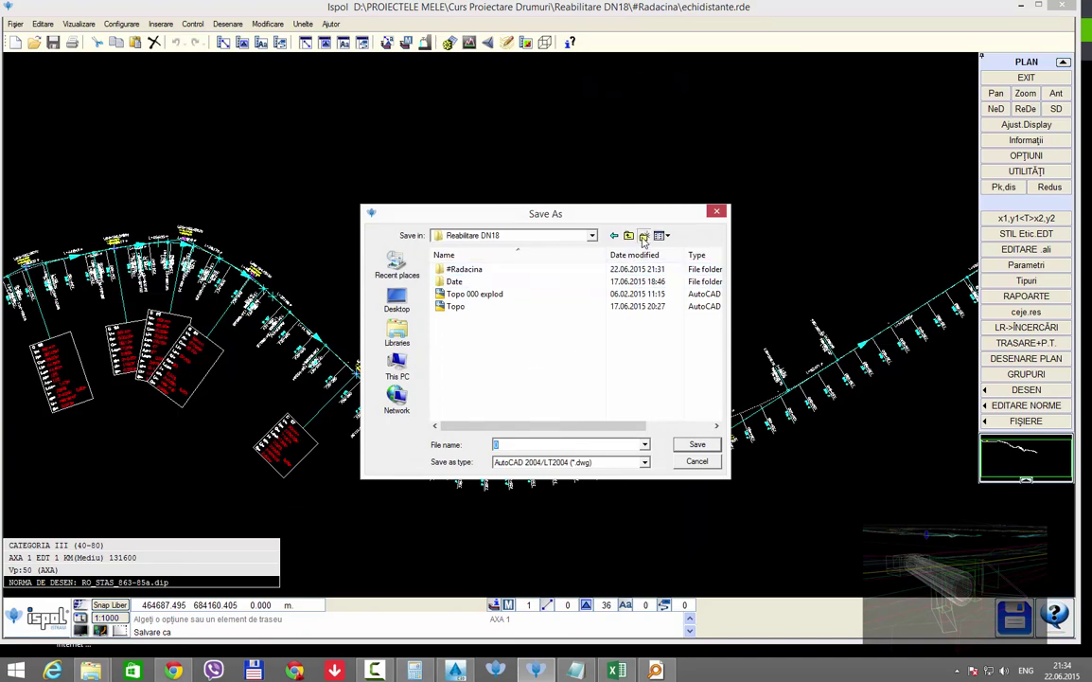
{"action": "left_click", "coordinate": [644, 237]}
{"action": "type", "text": "P"}
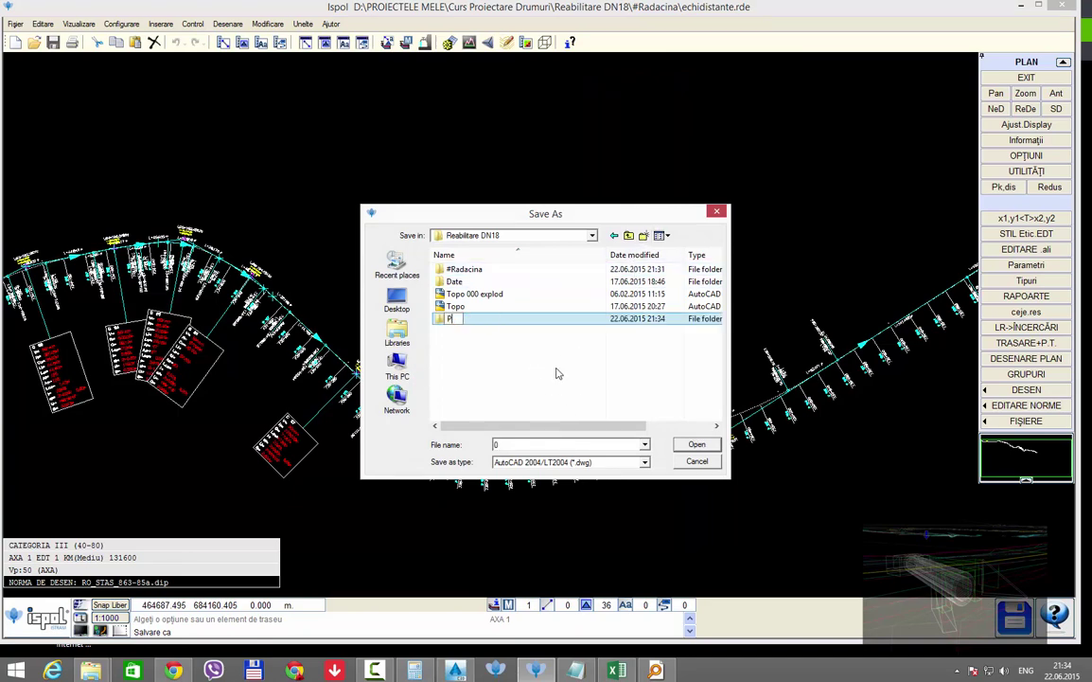
{"action": "type", "text": "redare"}
{"action": "key", "text": "Return"}
{"action": "key", "text": "Return"}
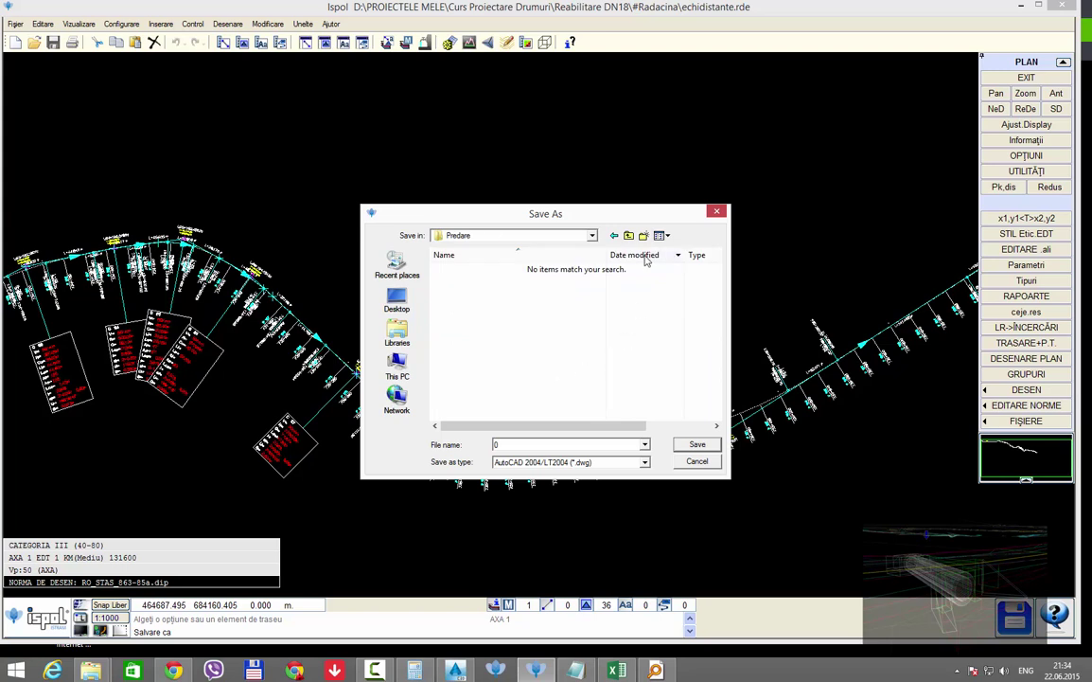
{"action": "key", "text": "ctrl+shift+n"}
{"action": "type", "text": "R"}
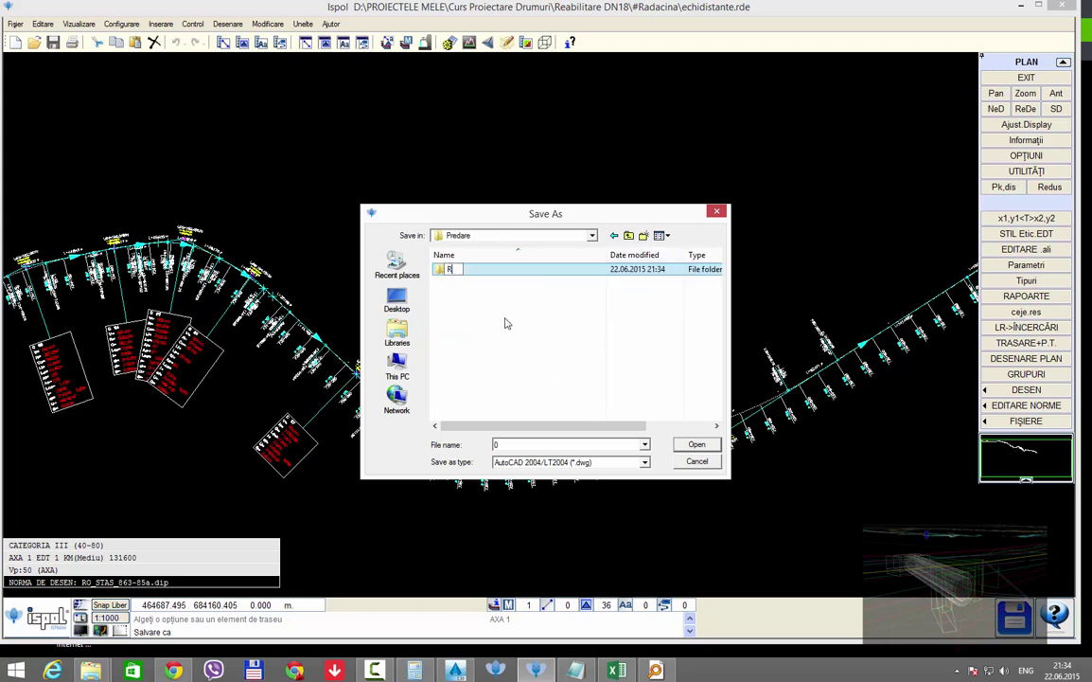
{"action": "type", "text": "eferinte"}
{"action": "key", "text": "Return"}
{"action": "key", "text": "Return"}
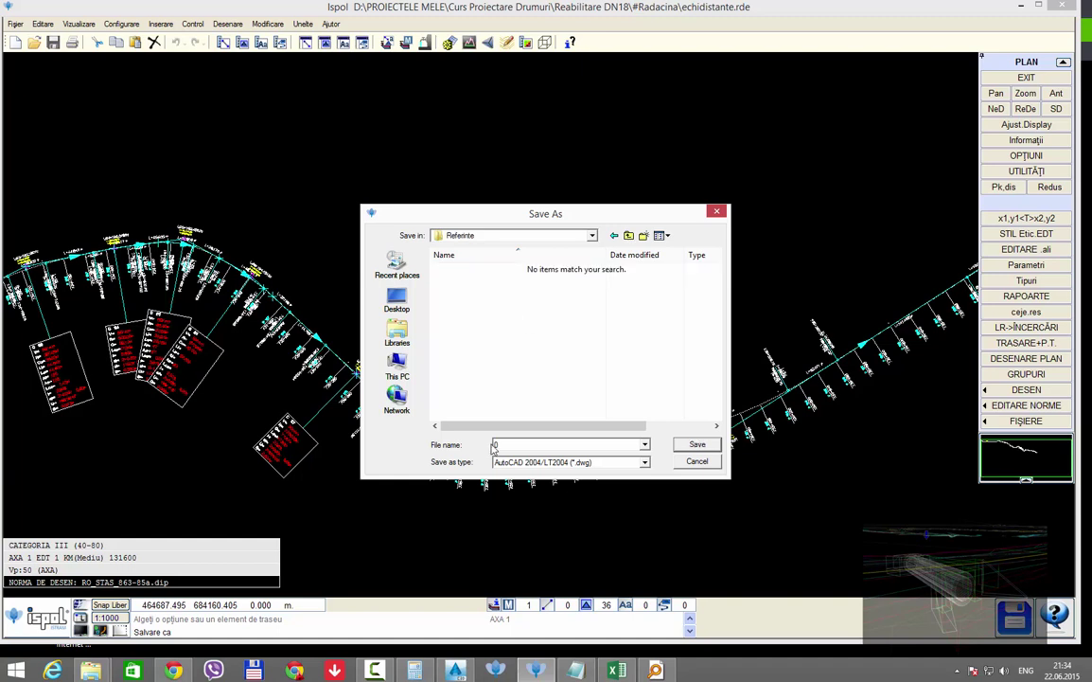
{"action": "double_click", "coordinate": [510, 446]}
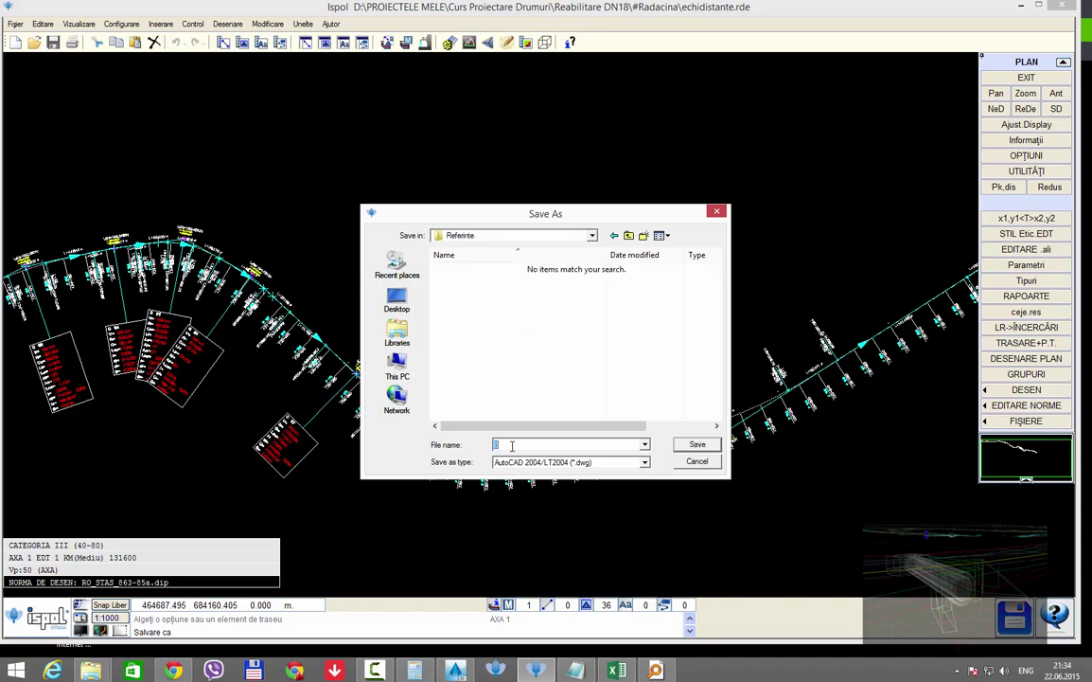